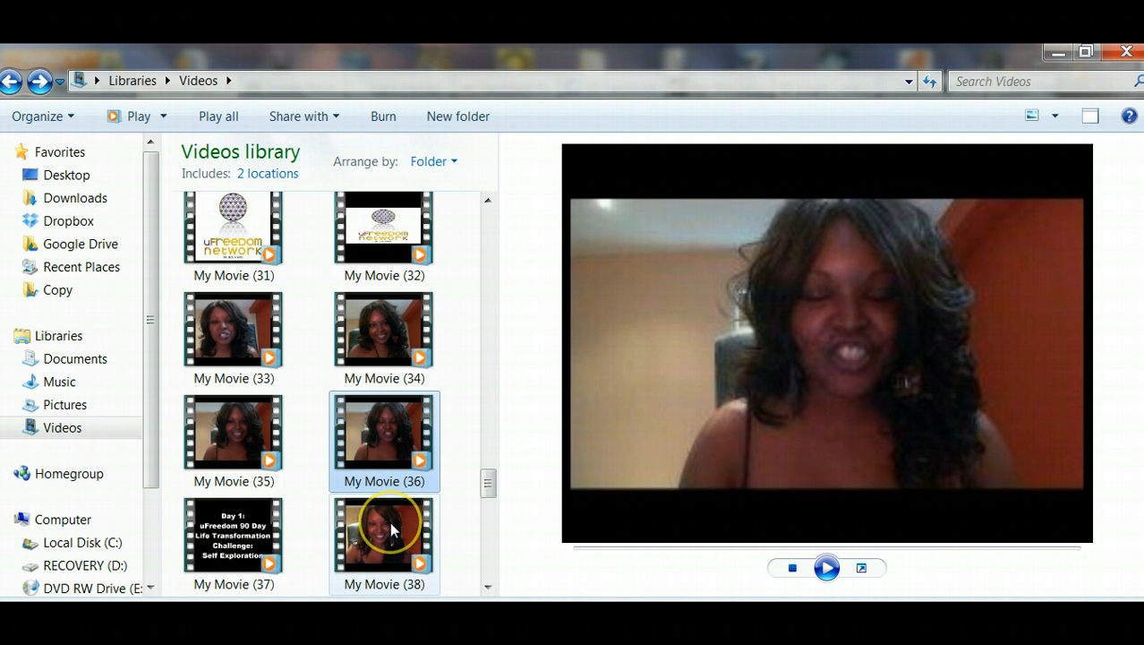
# Open the video My Movie (38) from the Videos library in Windows Live Movie Maker.
pyautogui.click(389, 530)
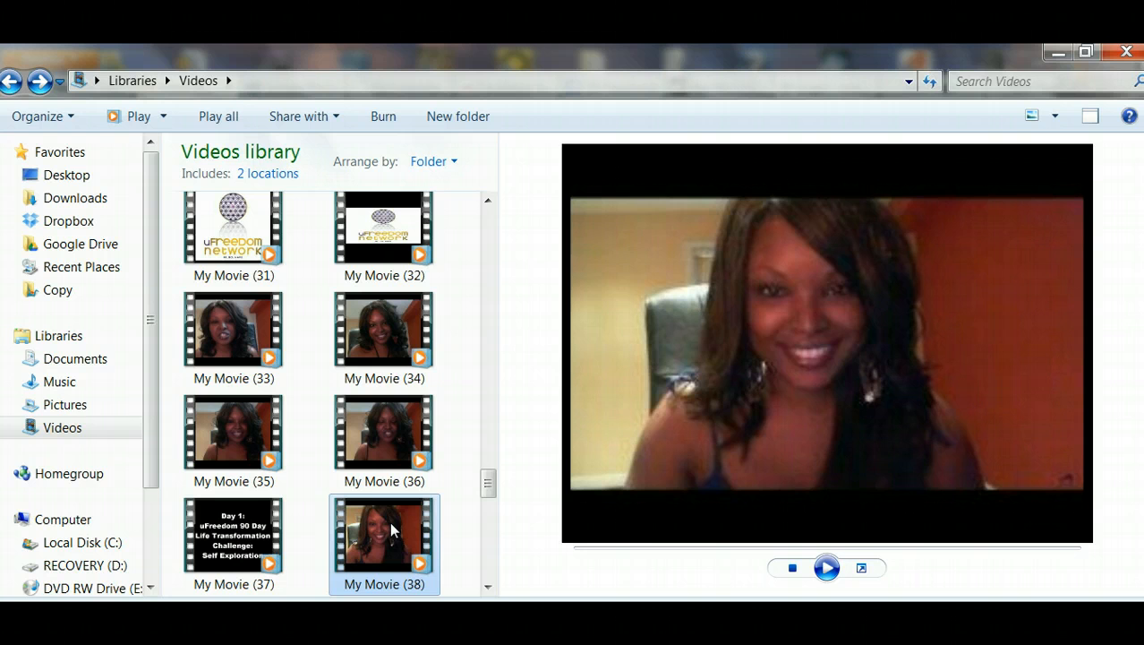
pyautogui.rightClick(391, 530)
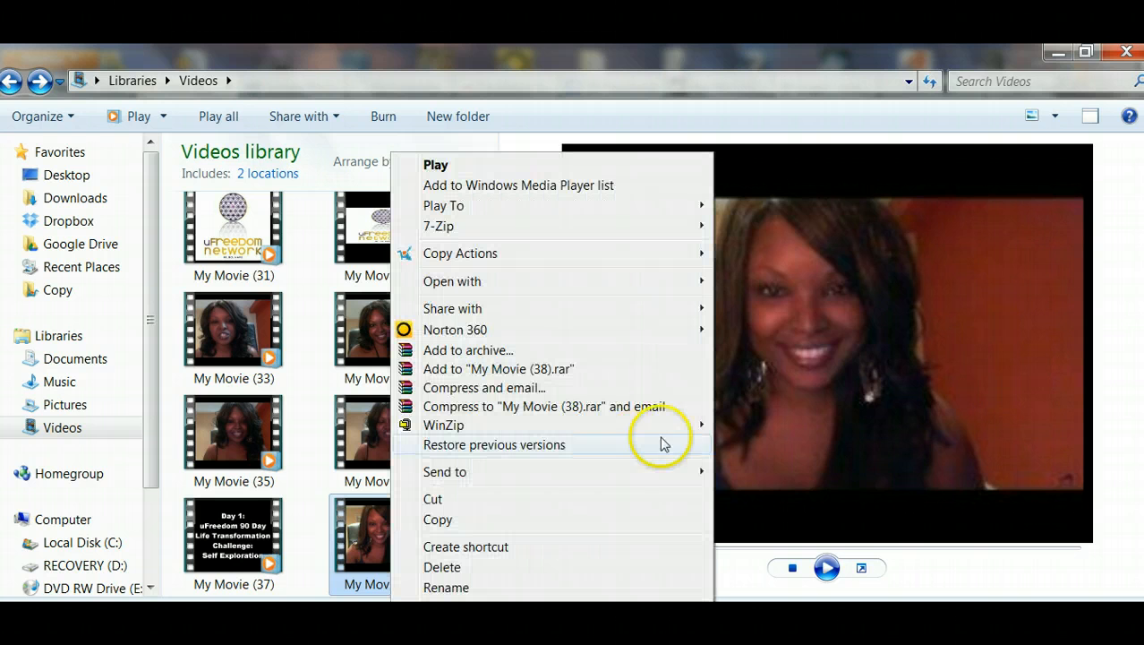
pyautogui.moveTo(539, 292)
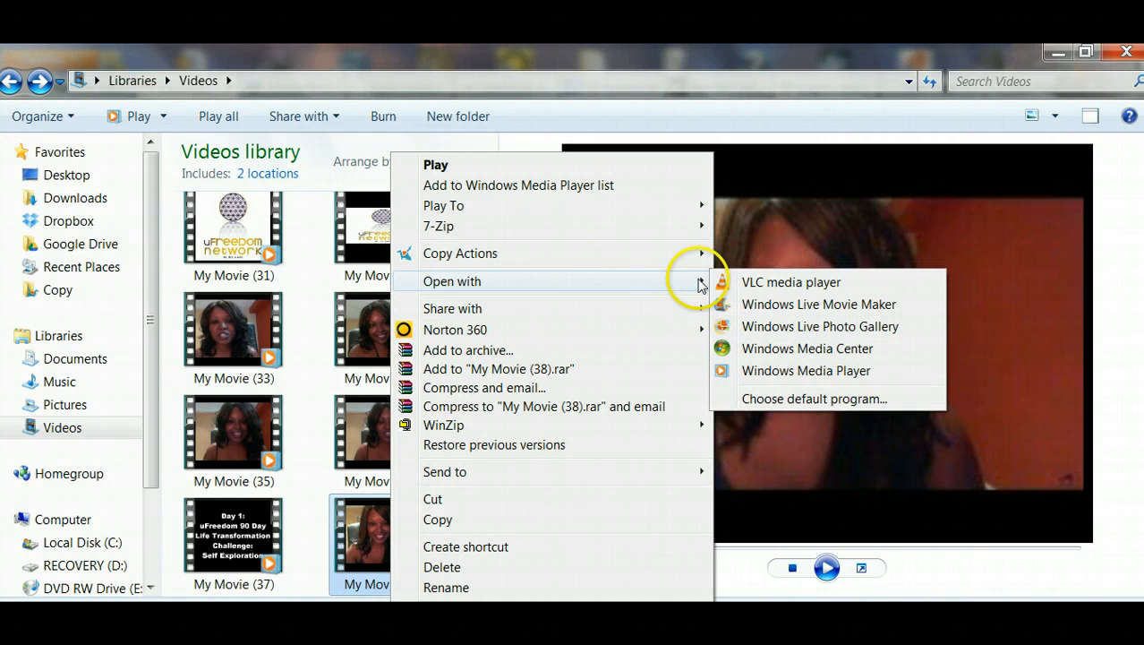
pyautogui.click(746, 306)
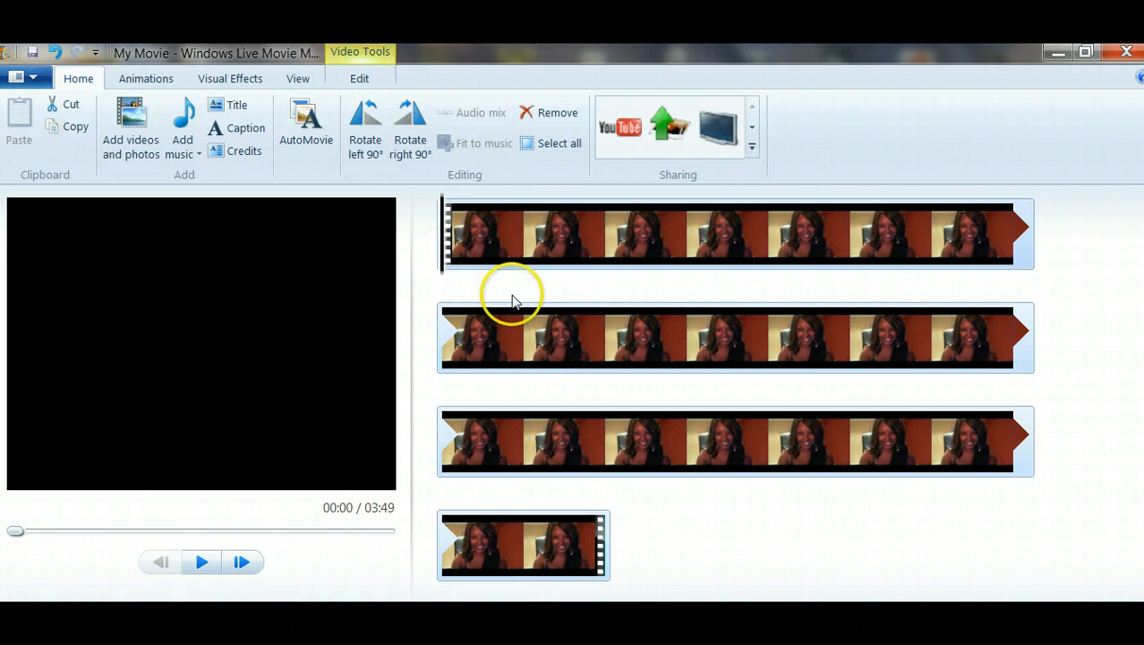
# Apply AutoMovie to the clip without adding a song, and dismiss the completion message.
pyautogui.click(318, 158)
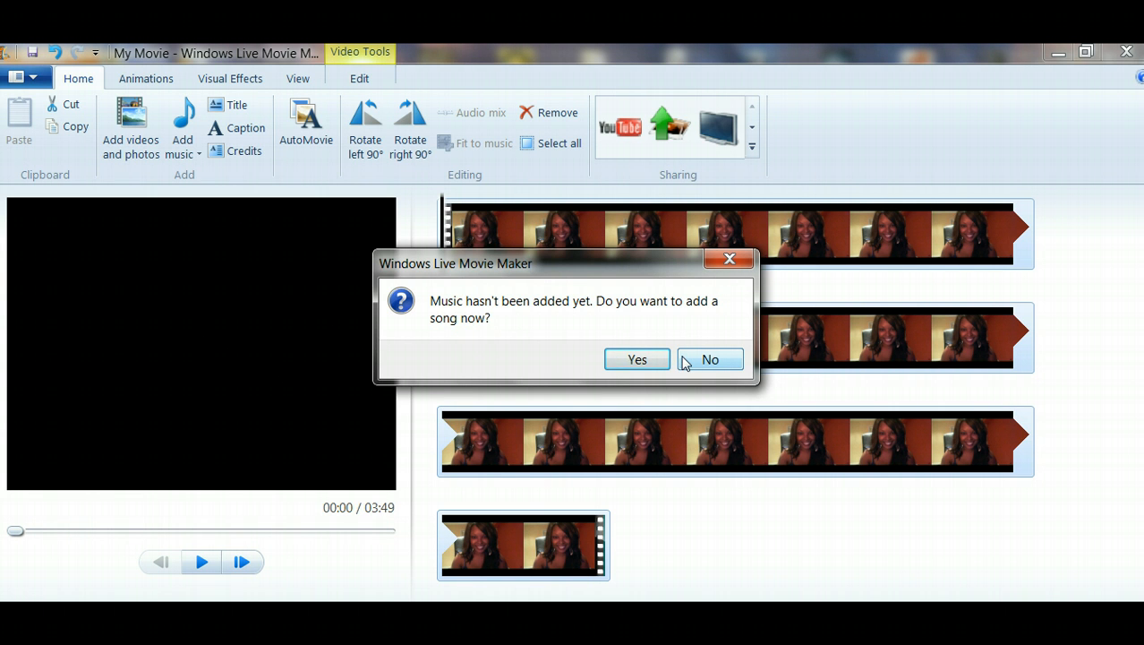
pyautogui.click(684, 360)
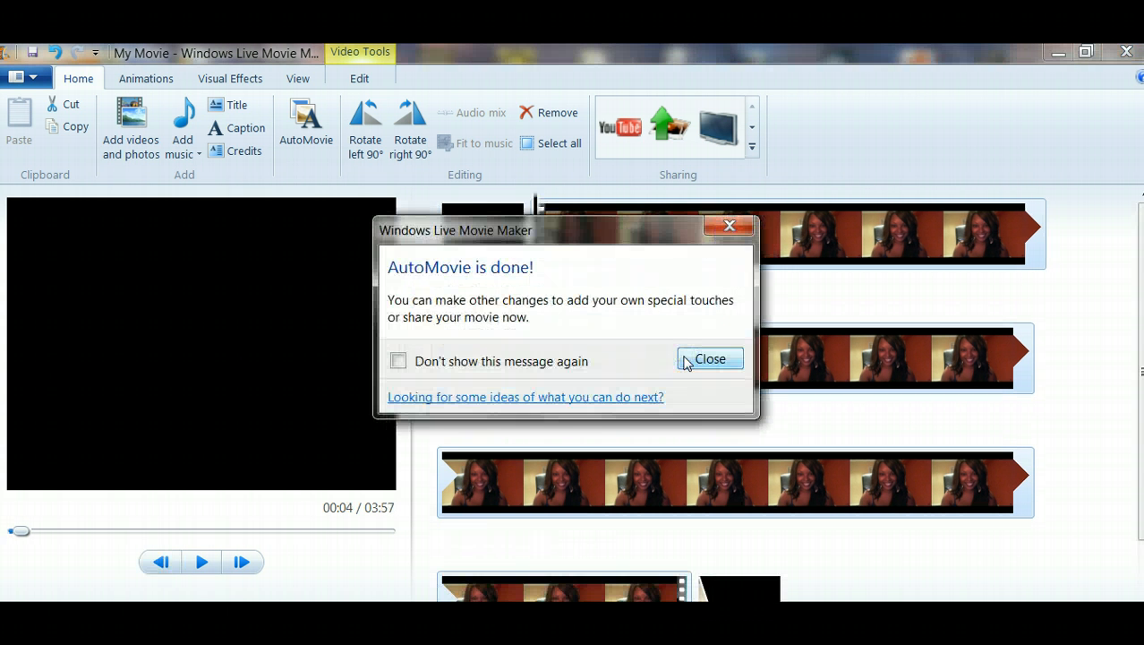
pyautogui.click(697, 362)
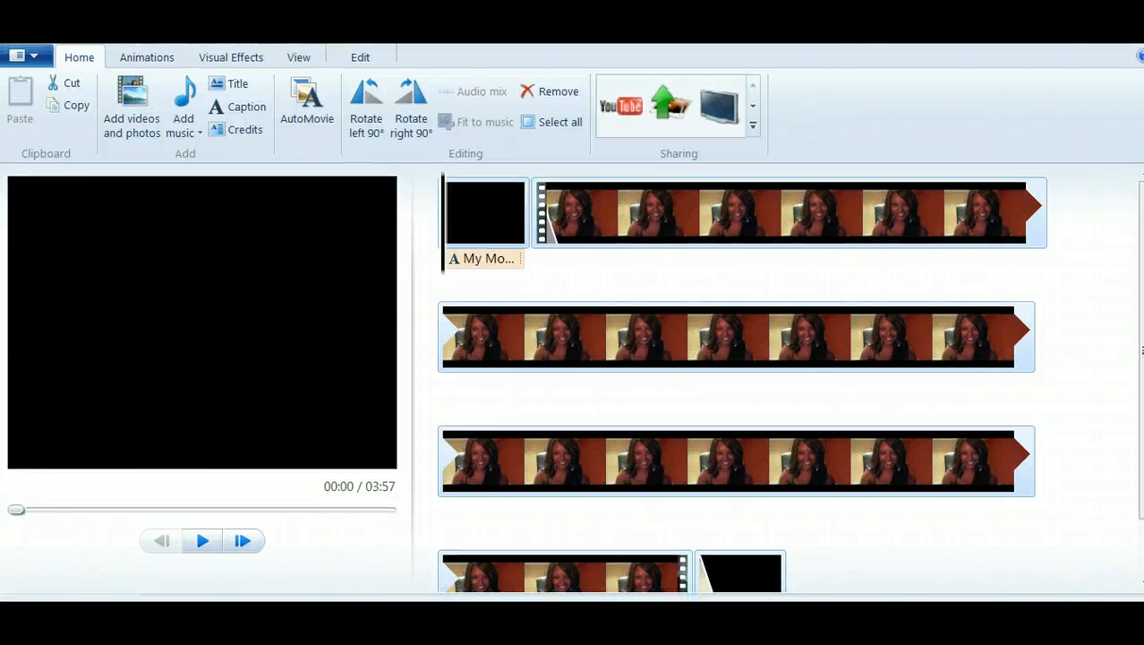
# Examine the opening title and closing credits clips at the two ends of the storyboard.
pyautogui.click(502, 235)
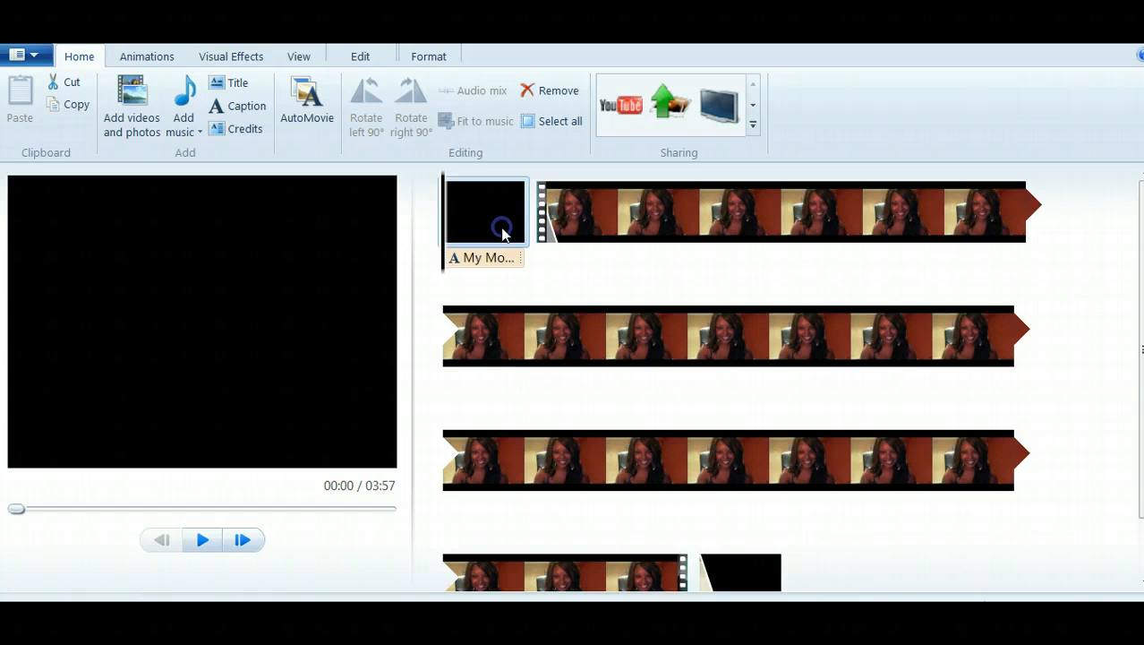
pyautogui.click(744, 570)
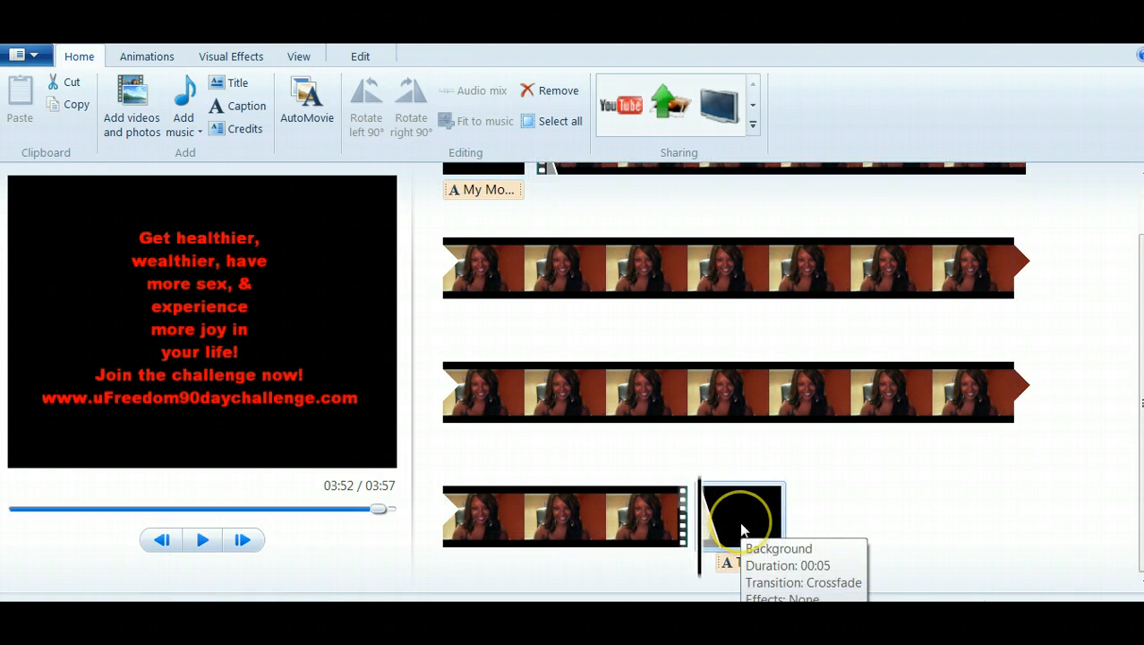
pyautogui.scroll(1, 566, 379)
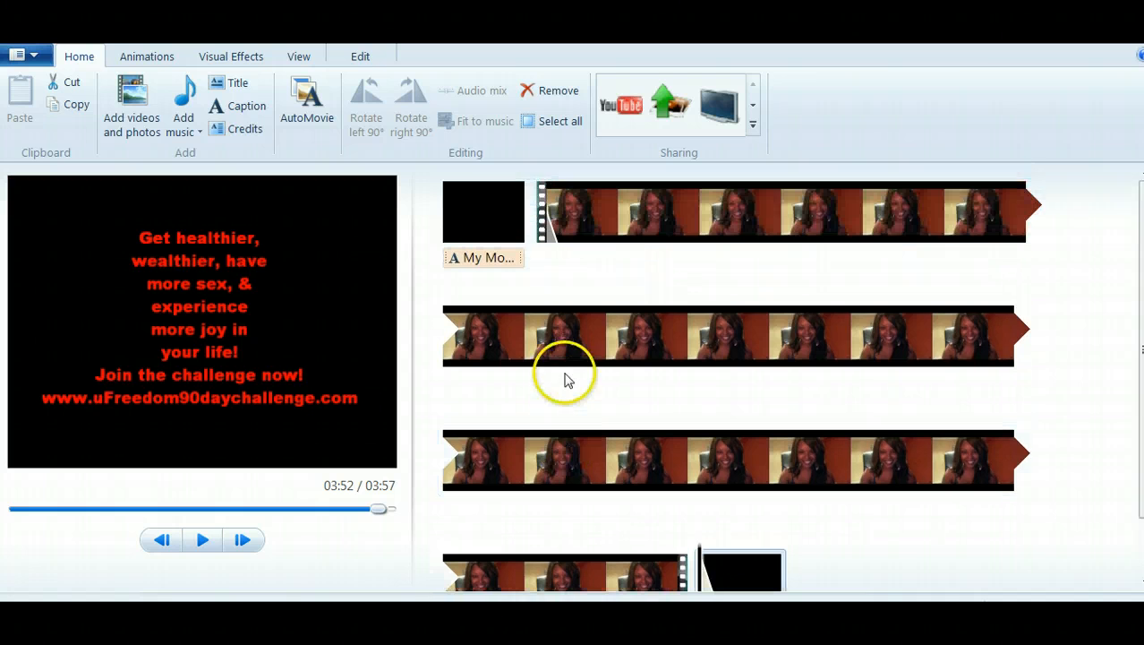
pyautogui.click(577, 360)
pyautogui.scroll(-1, 578, 360)
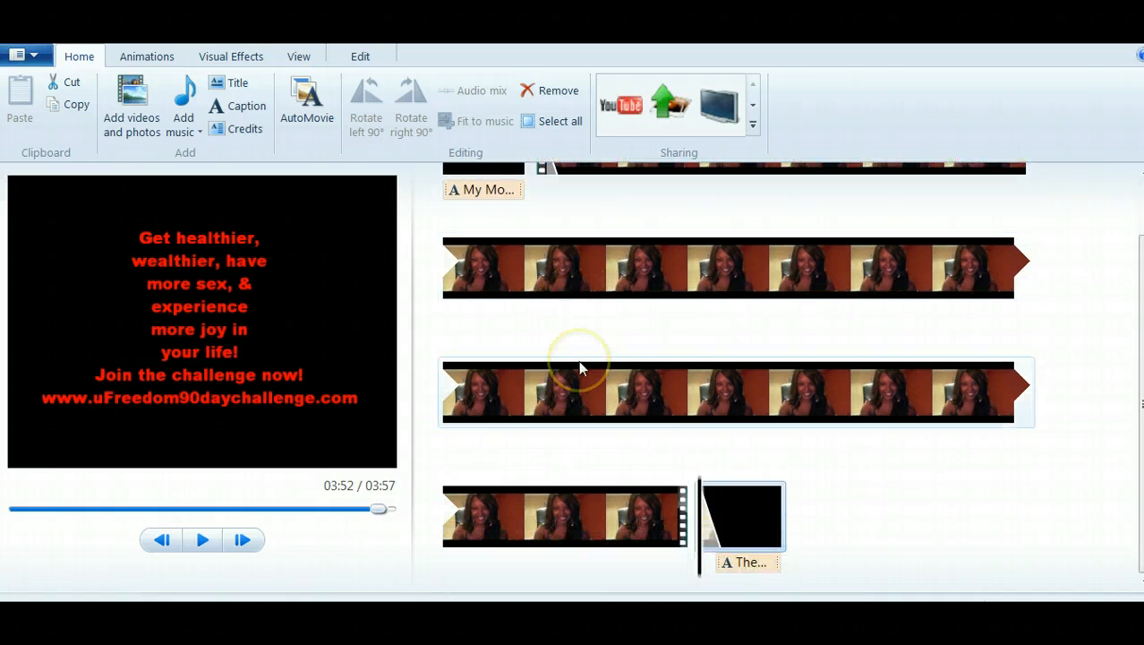
pyautogui.scroll(1, 580, 367)
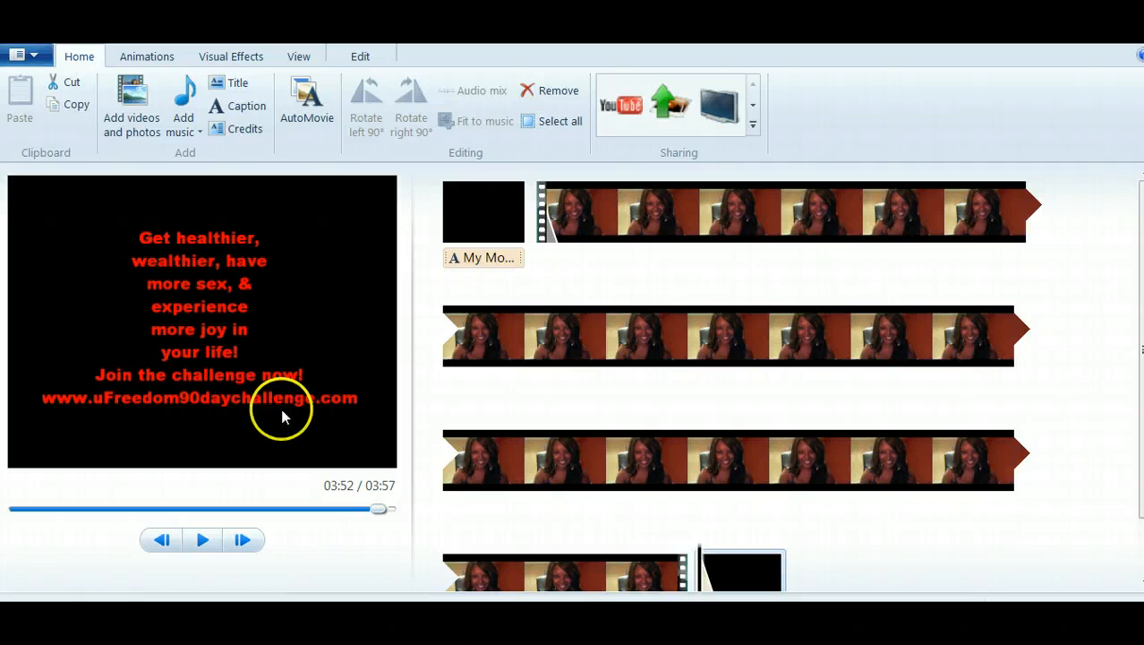
pyautogui.scroll(-1, 732, 543)
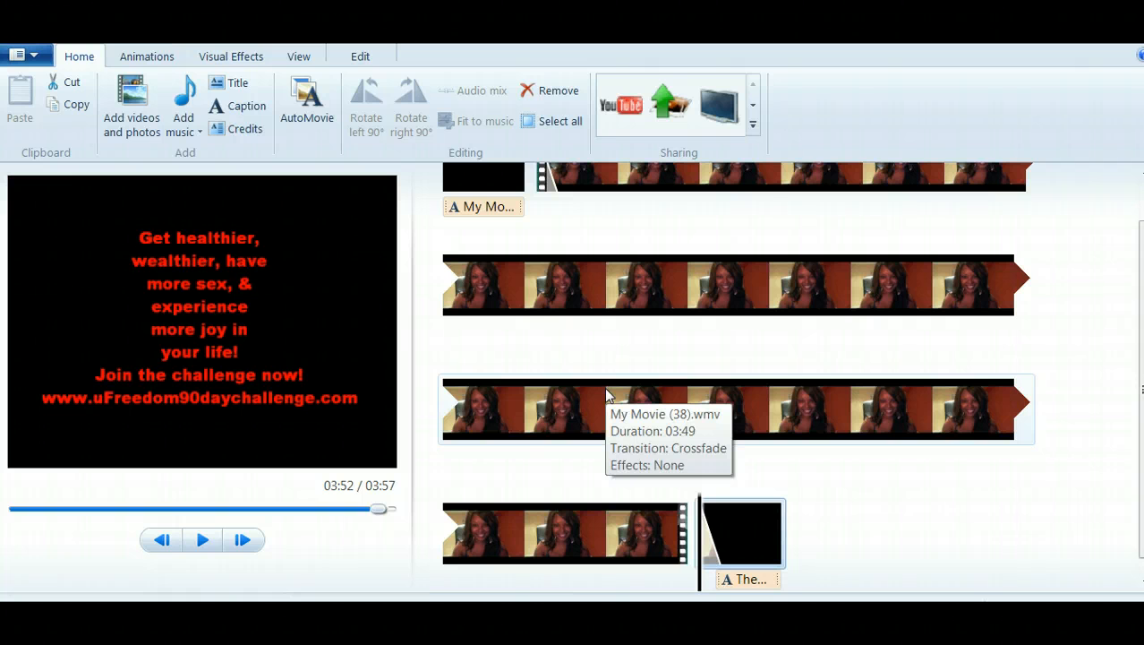
pyautogui.scroll(1, 606, 395)
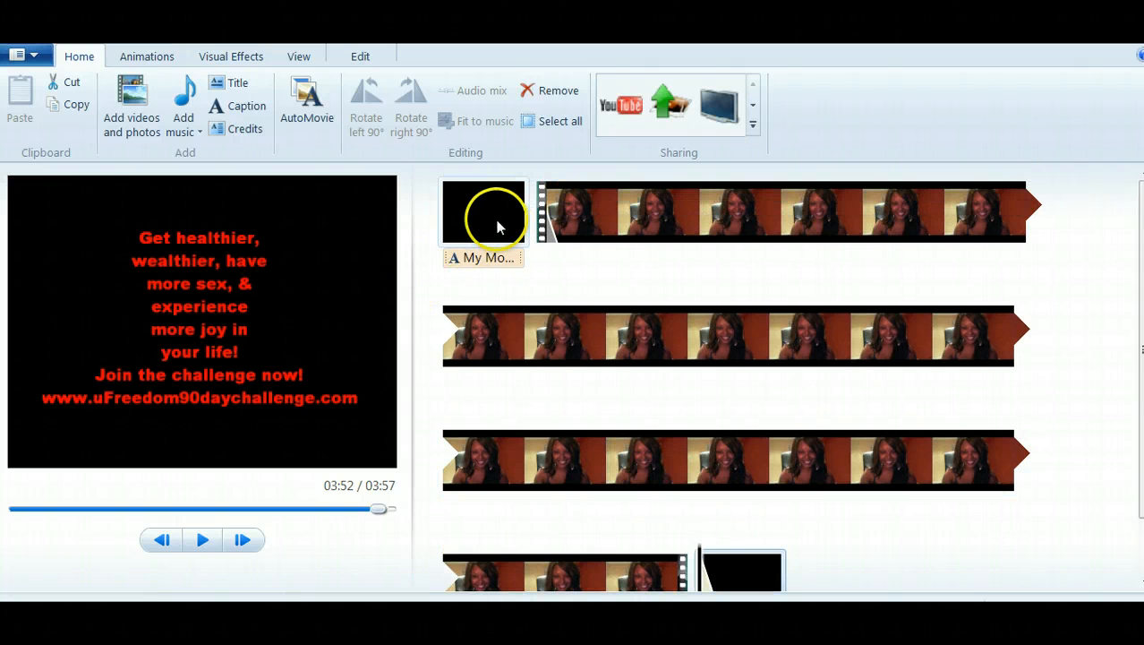
# Replace the opening title's "My Movie" text with the presenter's first name followed by "'s Epic Video!".
pyautogui.click(475, 230)
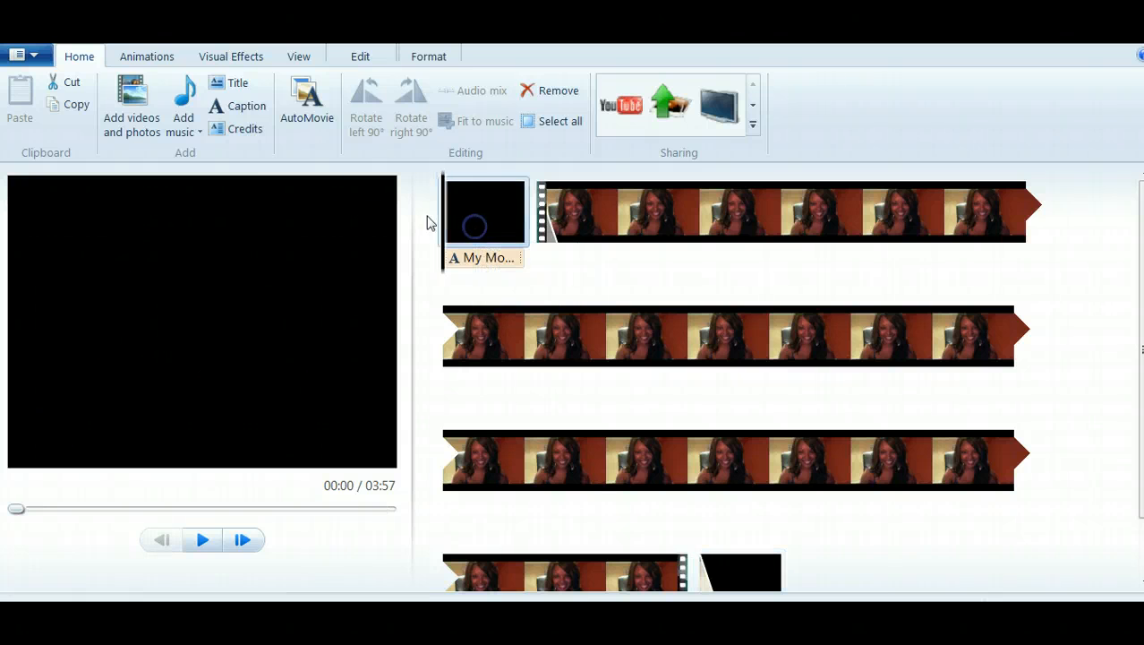
pyautogui.click(472, 258)
pyautogui.click(256, 337)
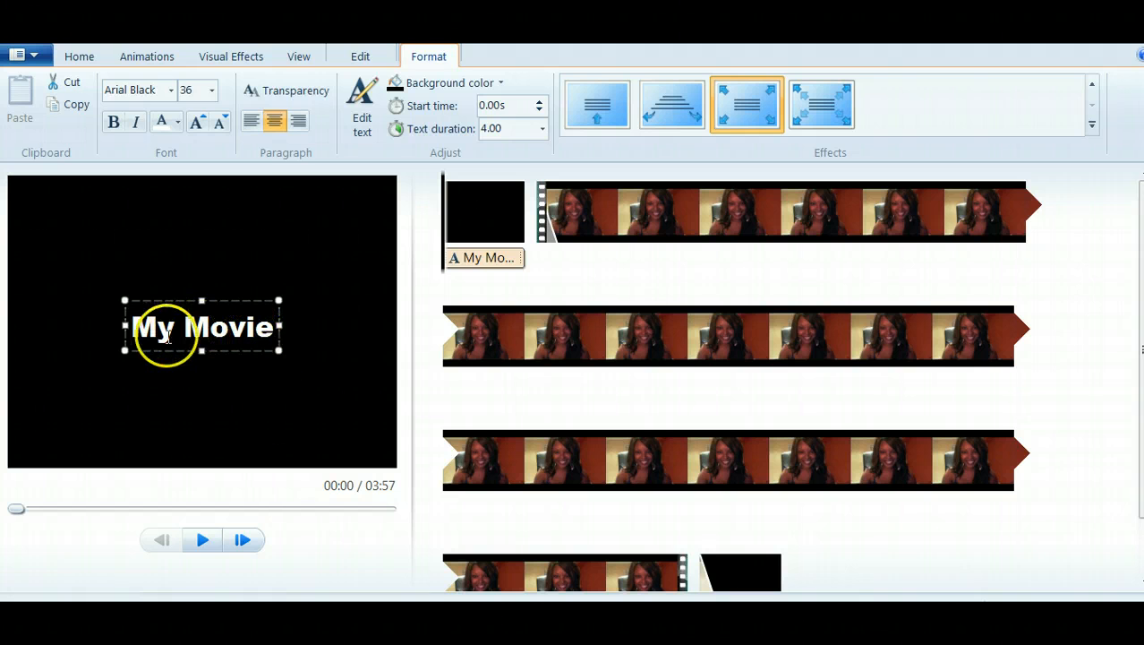
pyautogui.moveTo(145, 326); pyautogui.dragTo(250, 329)
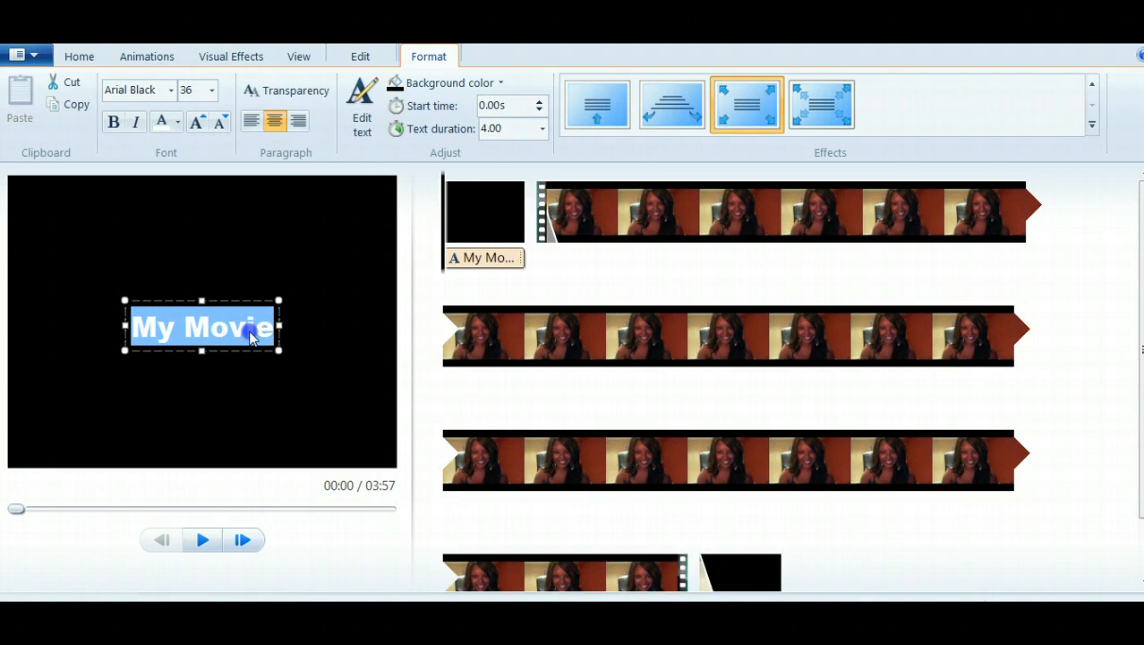
pyautogui.press('Delete')
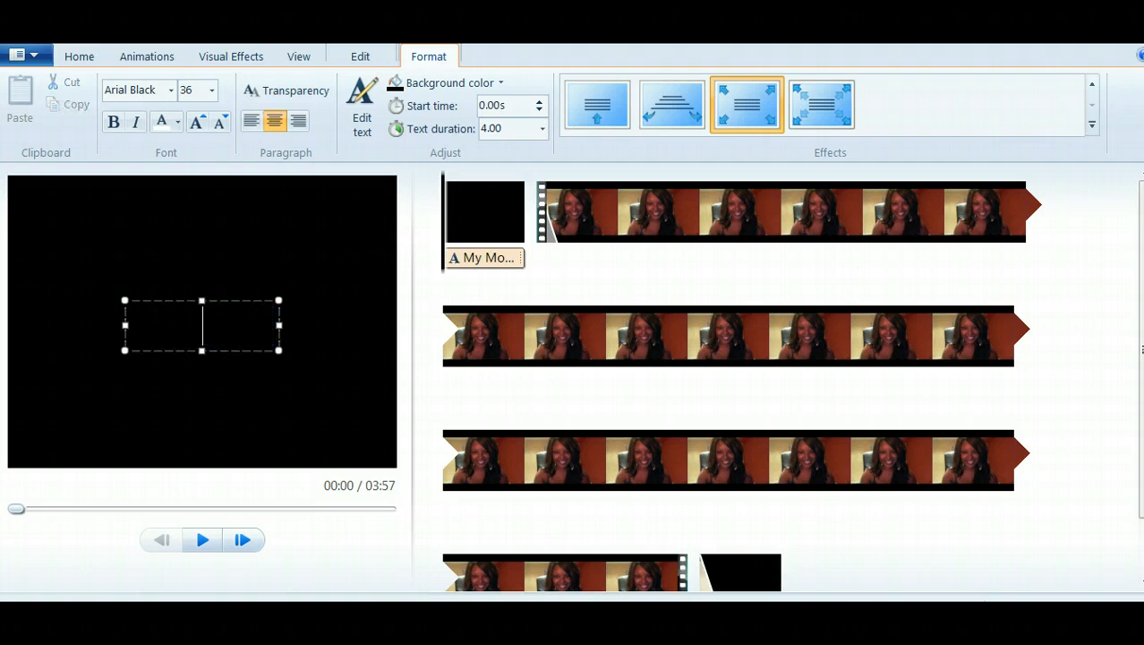
pyautogui.write('Jen')
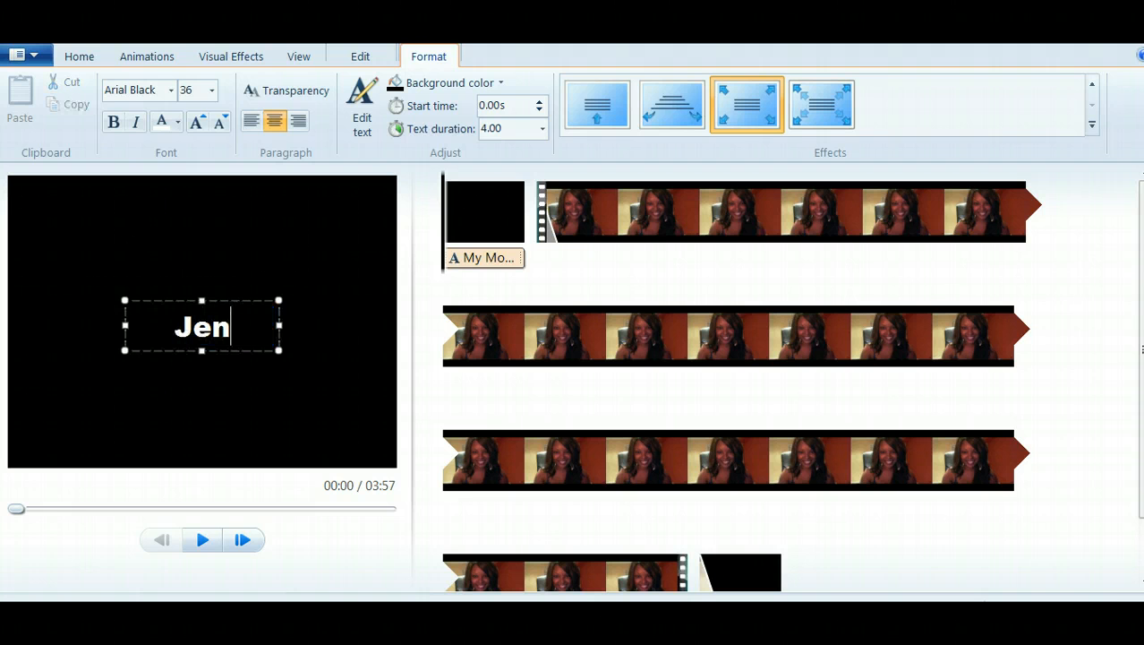
pyautogui.write("'s Epci")
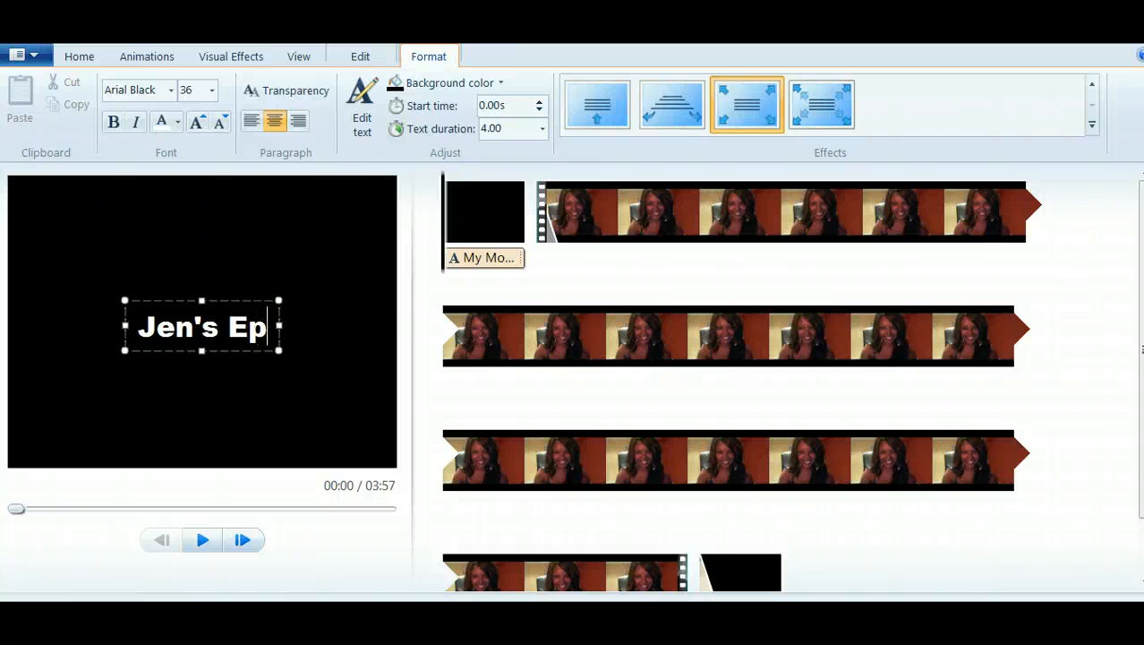
pyautogui.press('BackSpace')
pyautogui.press('BackSpace')
pyautogui.write('ic V')
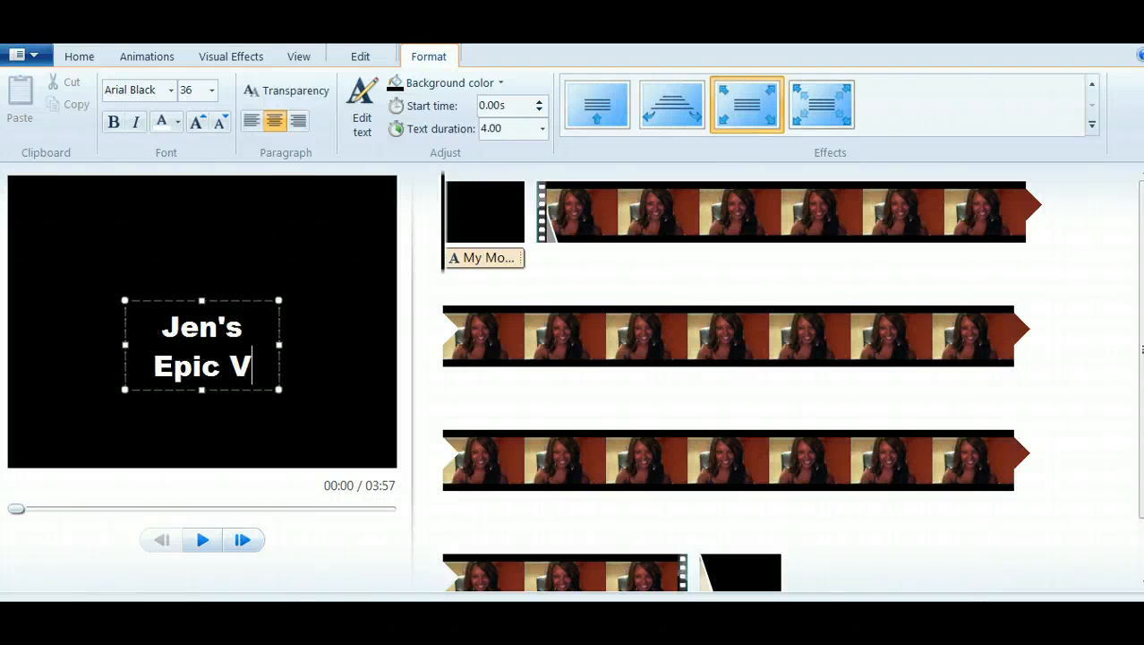
pyautogui.write('iddeo')
pyautogui.press('BackSpace')
pyautogui.press('BackSpace')
pyautogui.press('BackSpace')
pyautogui.write('e')
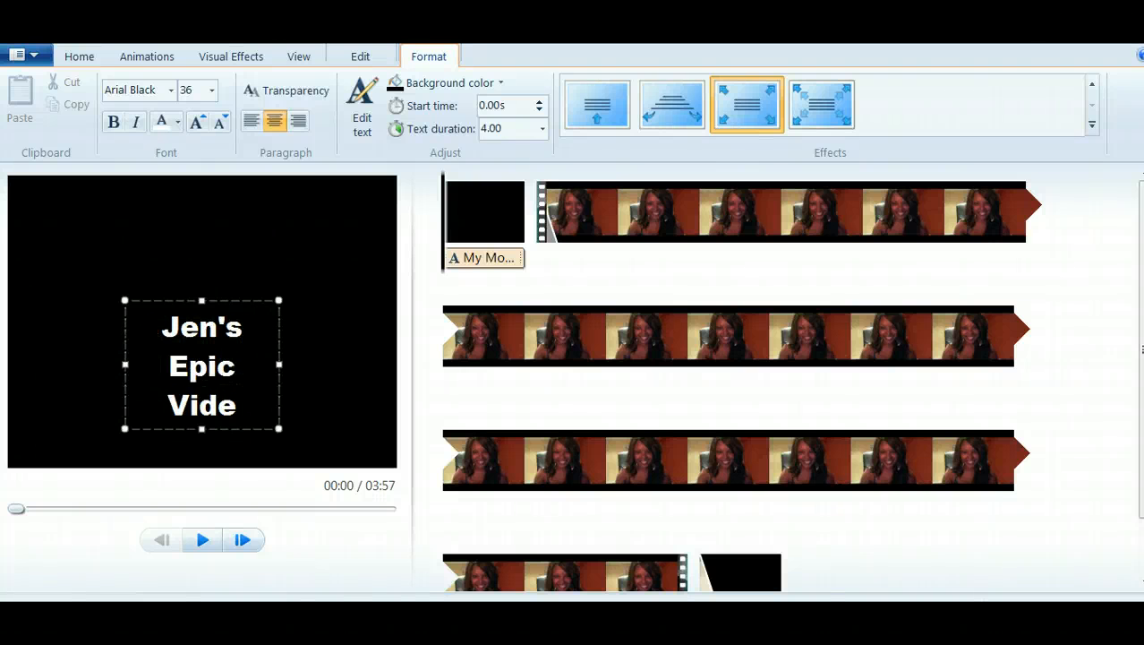
pyautogui.write('o!')
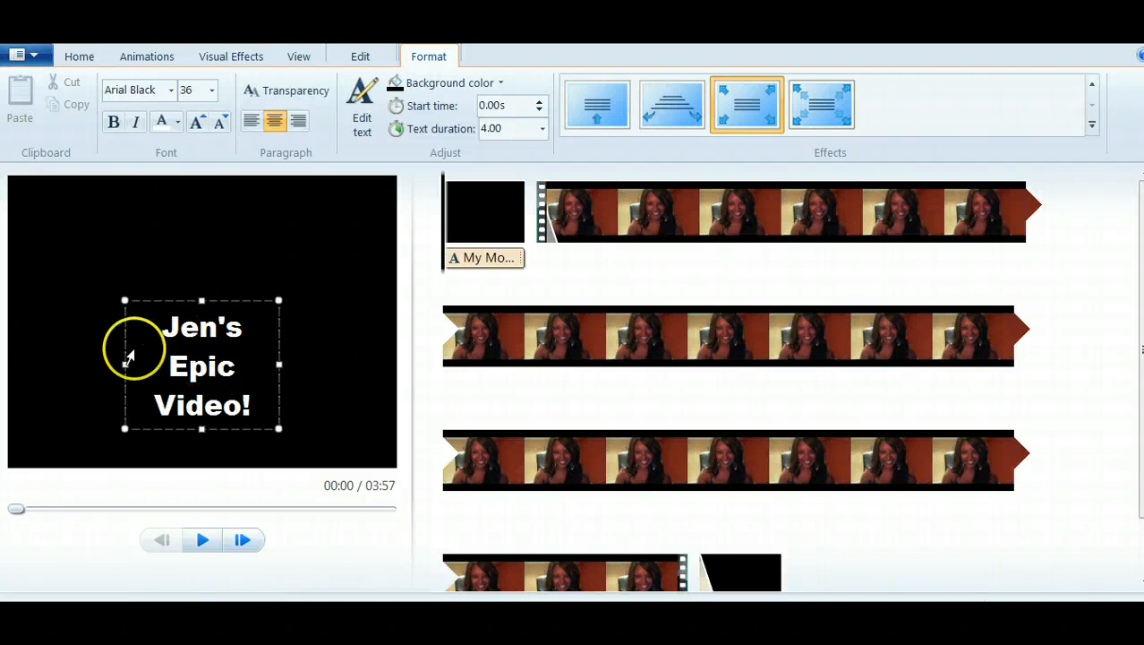
# Widen the title's text box on both sides so the text fits on one line, and move it slightly up.
pyautogui.moveTo(121, 364); pyautogui.dragTo(54, 371)
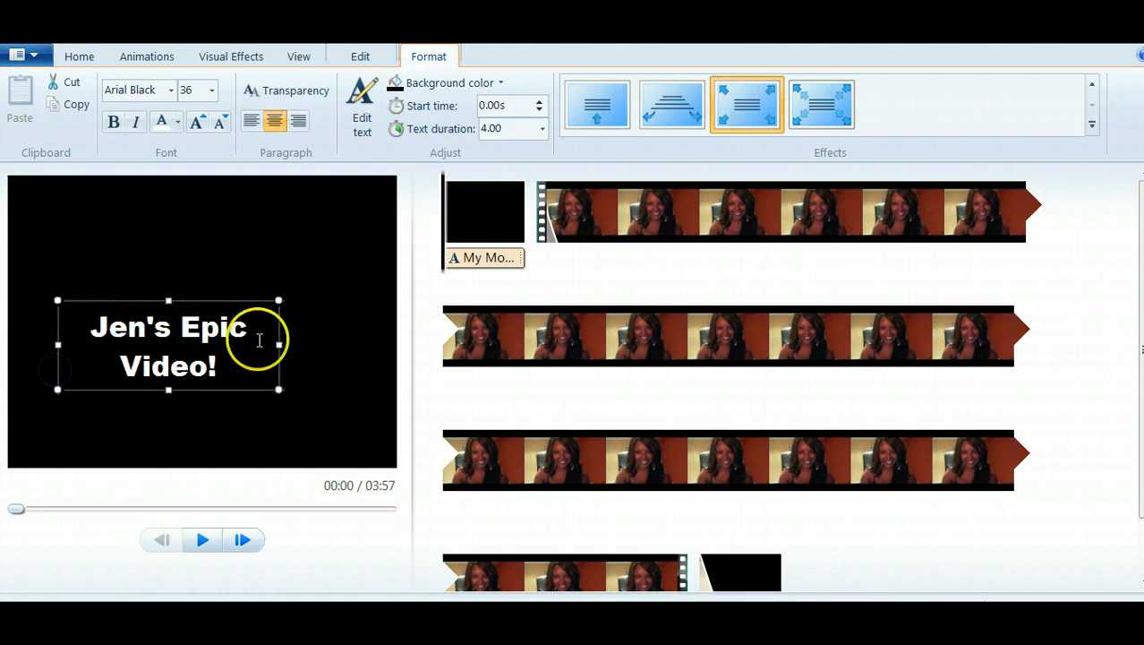
pyautogui.moveTo(279, 345); pyautogui.dragTo(337, 345)
pyautogui.moveTo(197, 299); pyautogui.dragTo(197, 277)
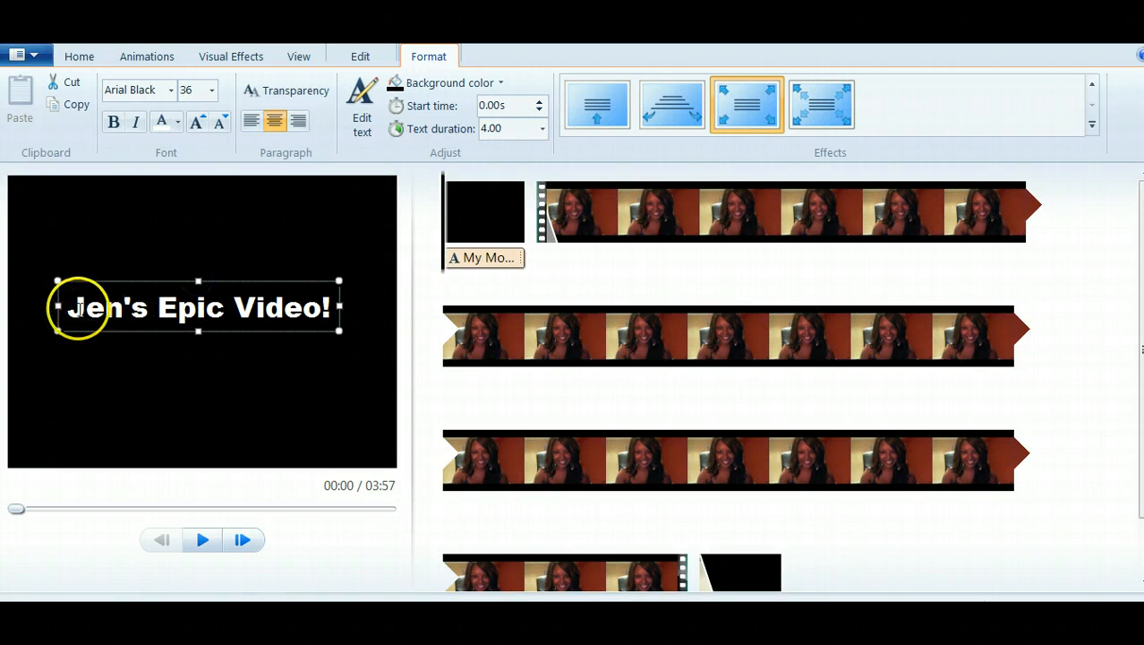
# Try font size 28 on the whole opening title text, and set it to 48.
pyautogui.moveTo(70, 307); pyautogui.dragTo(332, 305)
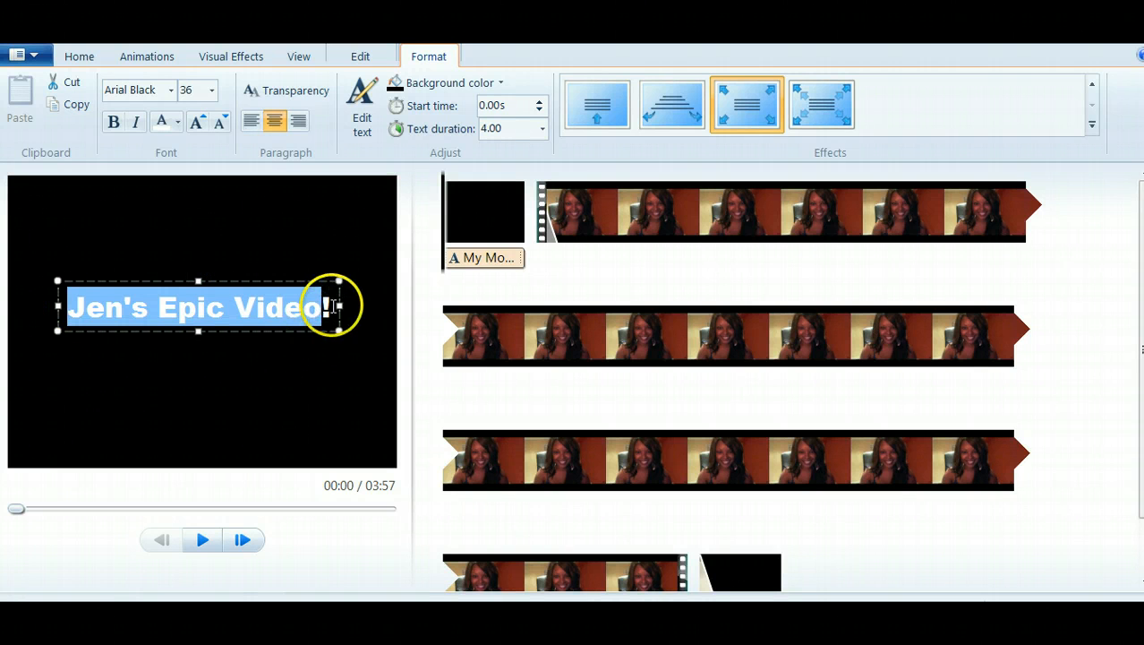
pyautogui.click(212, 91)
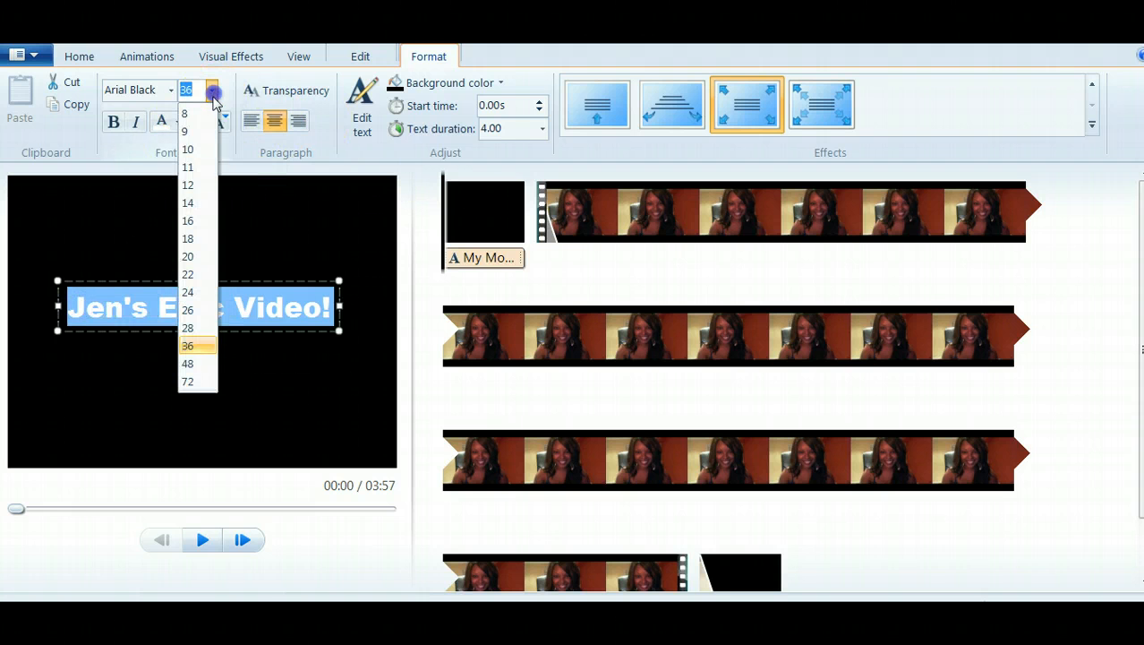
pyautogui.click(187, 328)
pyautogui.click(213, 90)
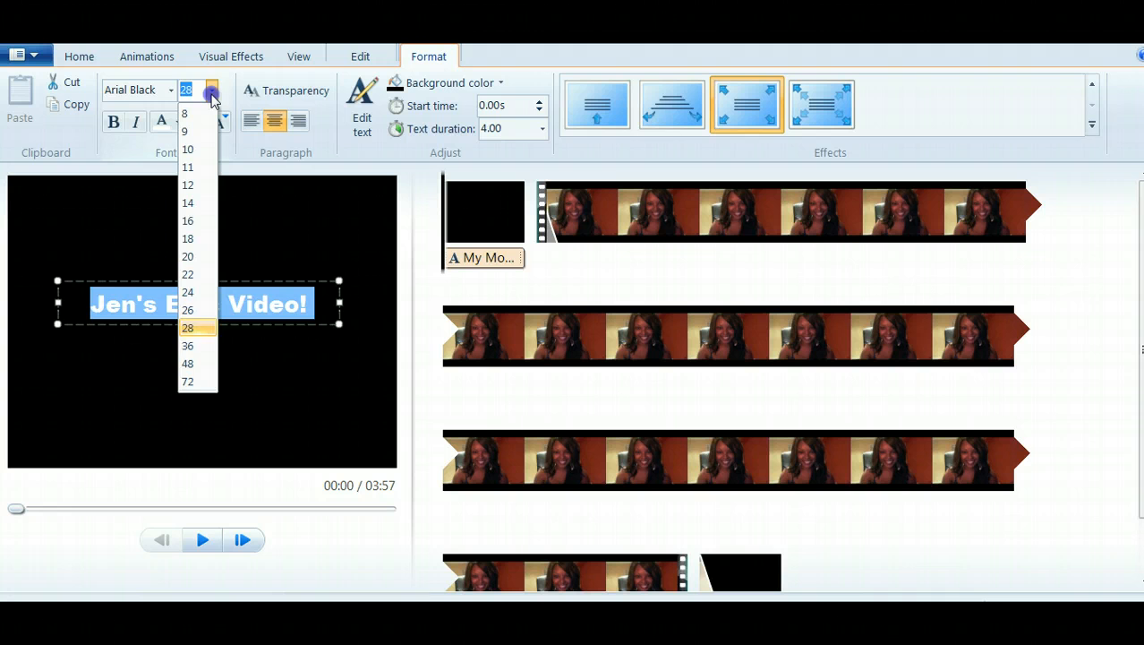
pyautogui.click(189, 366)
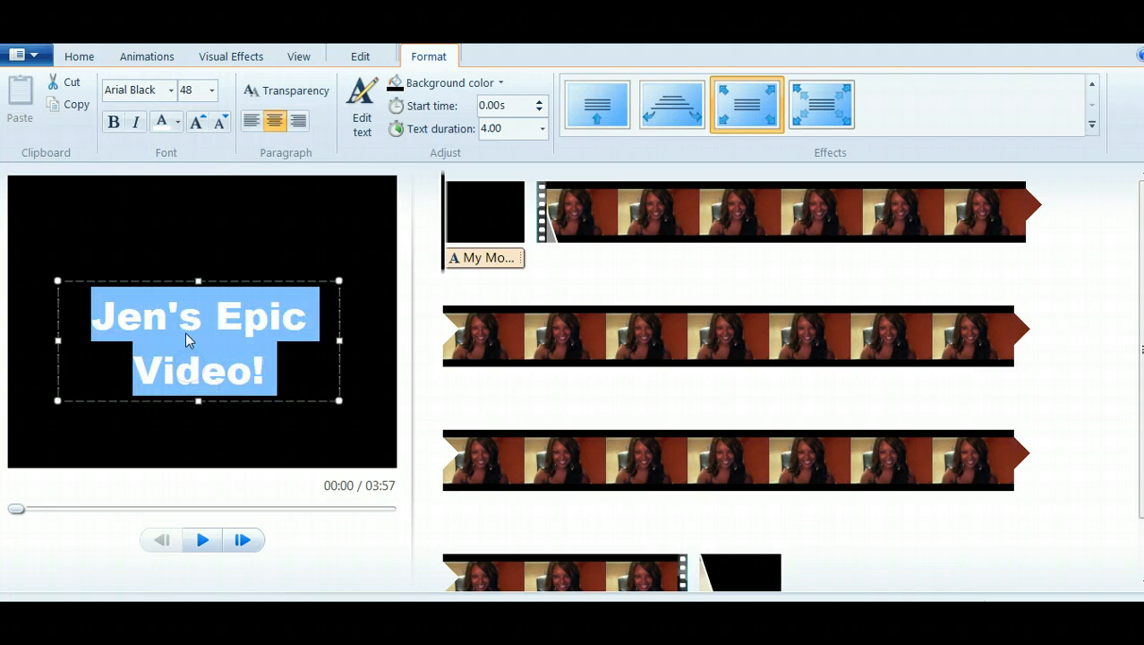
# Try red on the title text, set its color to purple, and move its box slightly higher in the frame.
pyautogui.click(184, 128)
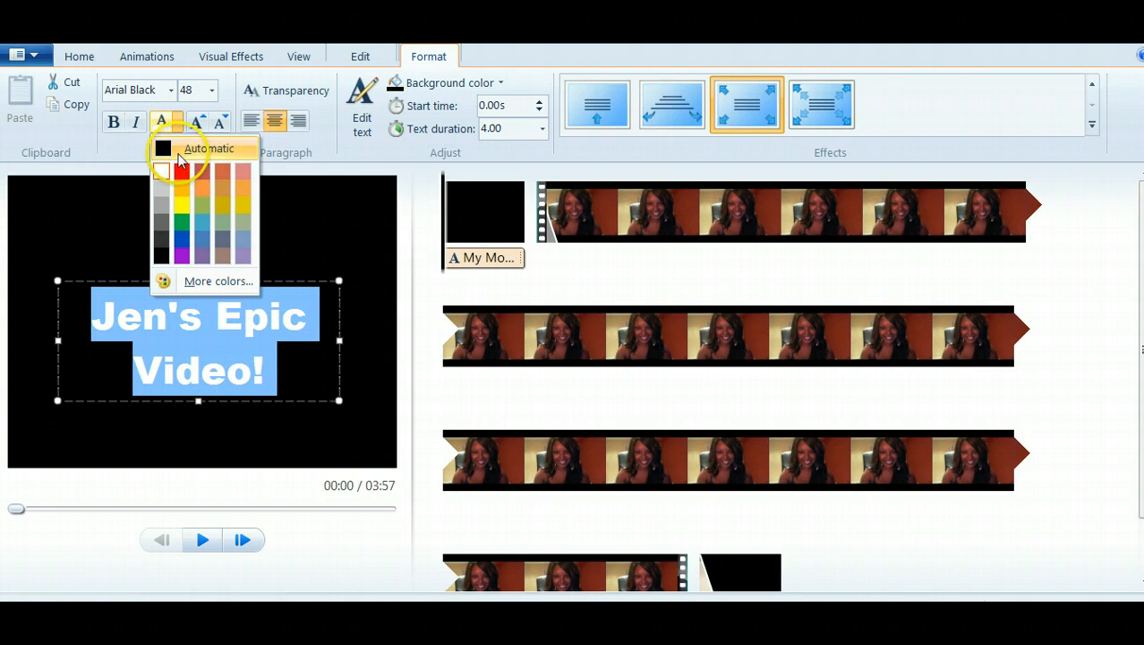
pyautogui.click(182, 169)
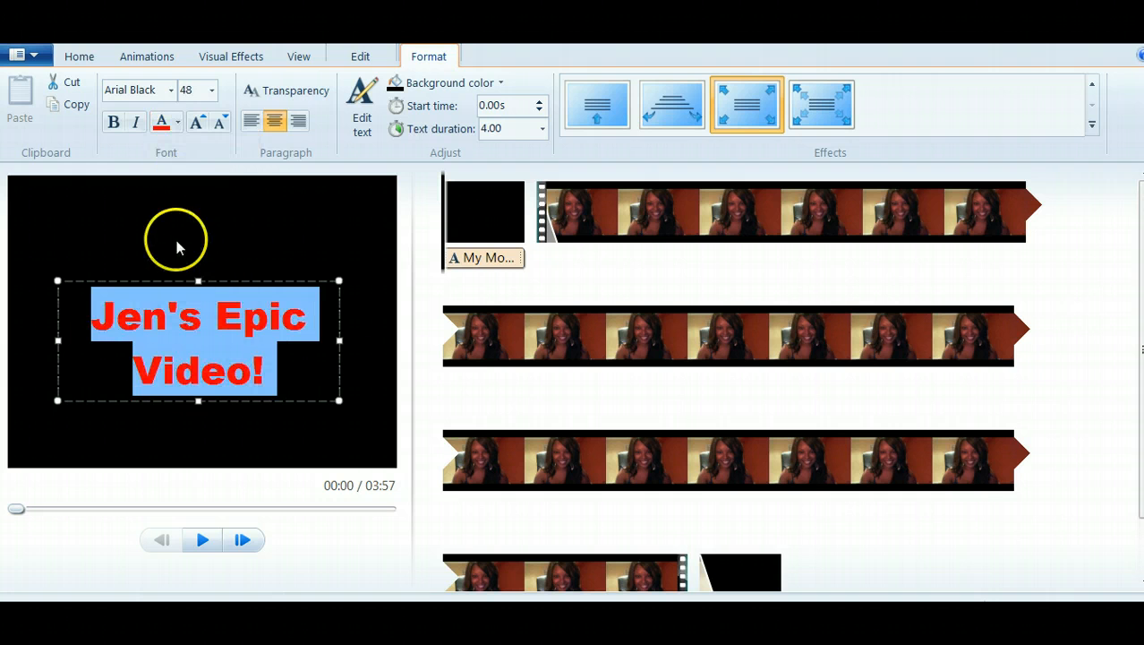
pyautogui.click(178, 123)
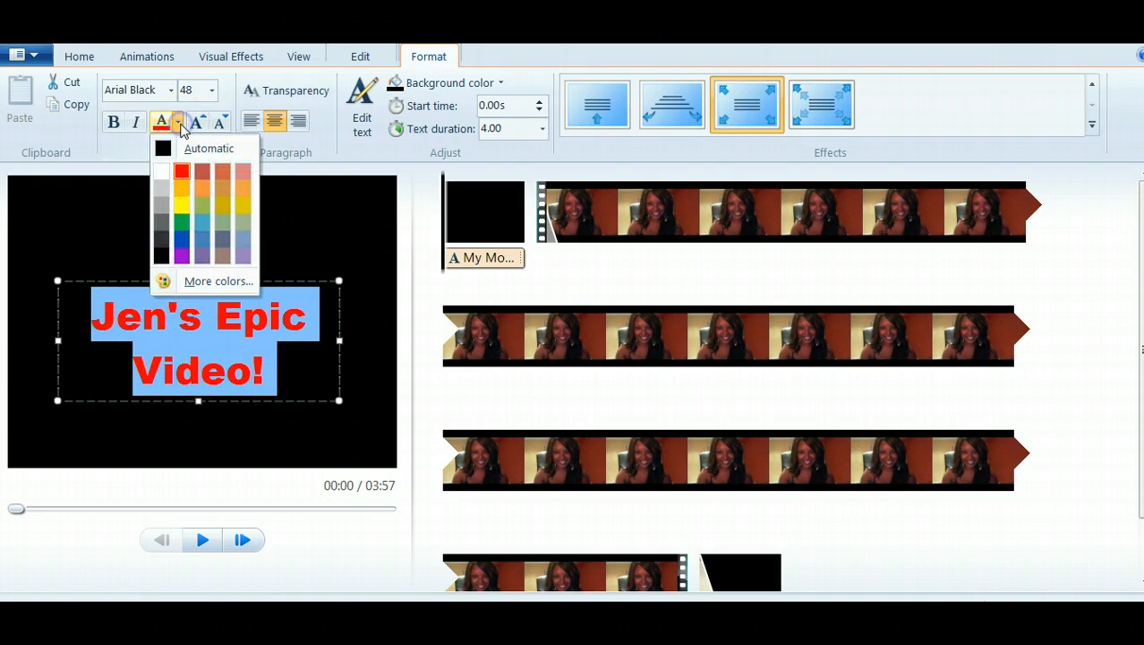
pyautogui.click(180, 257)
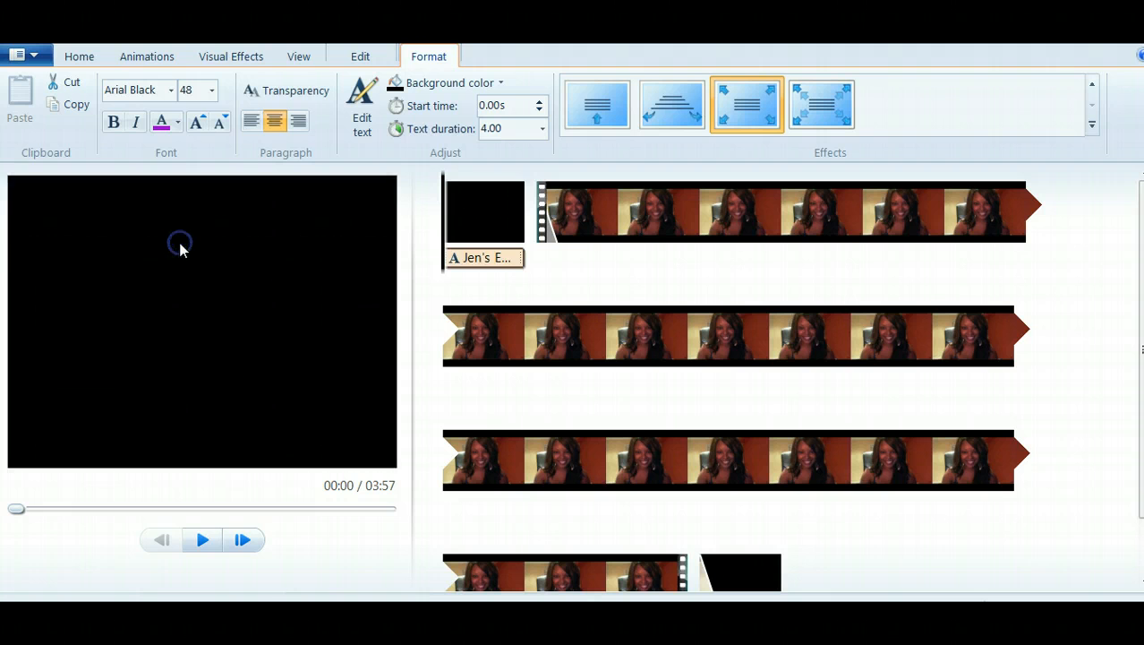
pyautogui.click(198, 316)
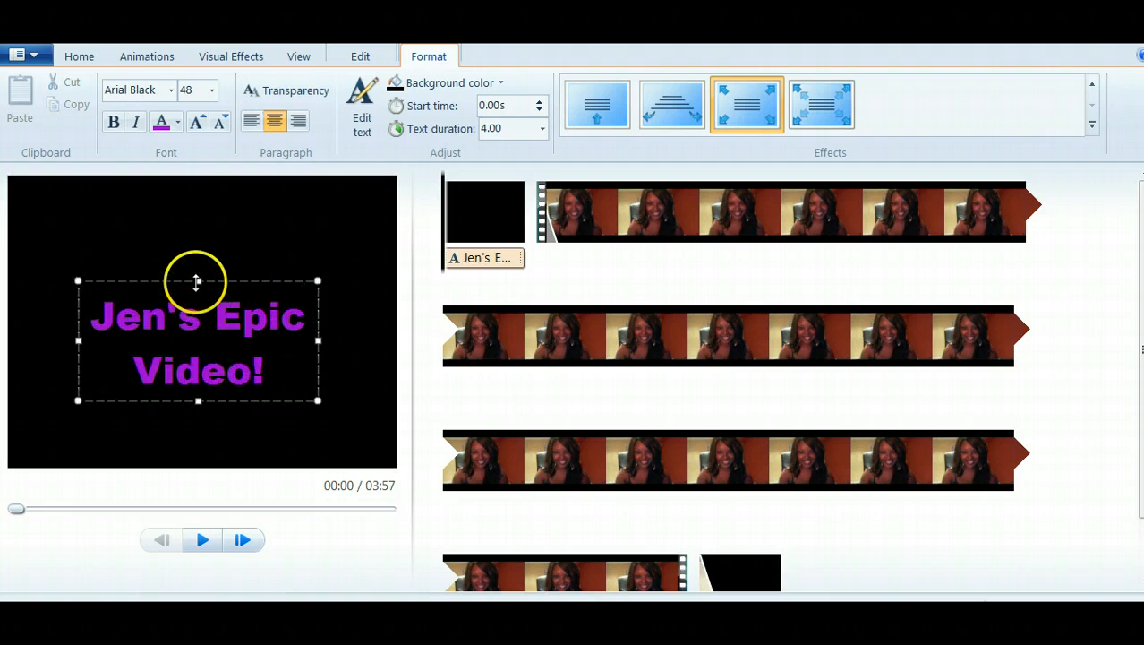
pyautogui.moveTo(187, 279)
pyautogui.mouseDown()
pyautogui.moveTo(187, 248)
pyautogui.moveTo(153, 269)
pyautogui.moveTo(232, 251)
pyautogui.moveTo(167, 236)
pyautogui.moveTo(177, 317)
pyautogui.moveTo(222, 222)
pyautogui.moveTo(179, 242)
pyautogui.moveTo(189, 261)
pyautogui.mouseUp()
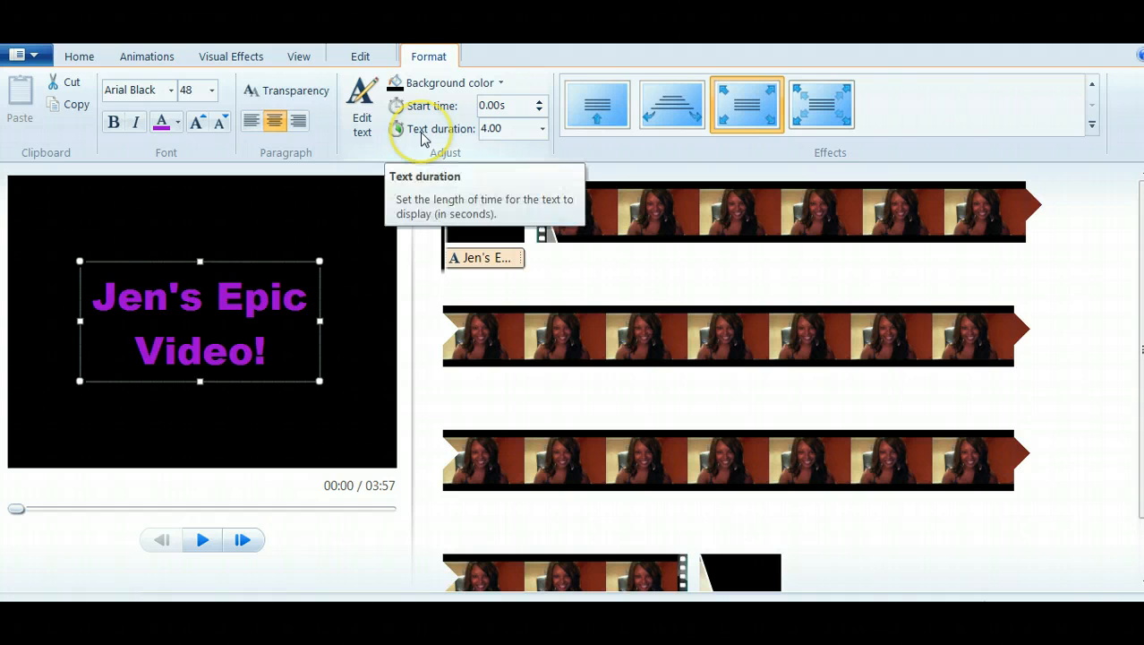
# Set the opening title's text duration and its black background clip's duration to 10 seconds each, and play the title.
pyautogui.click(540, 130)
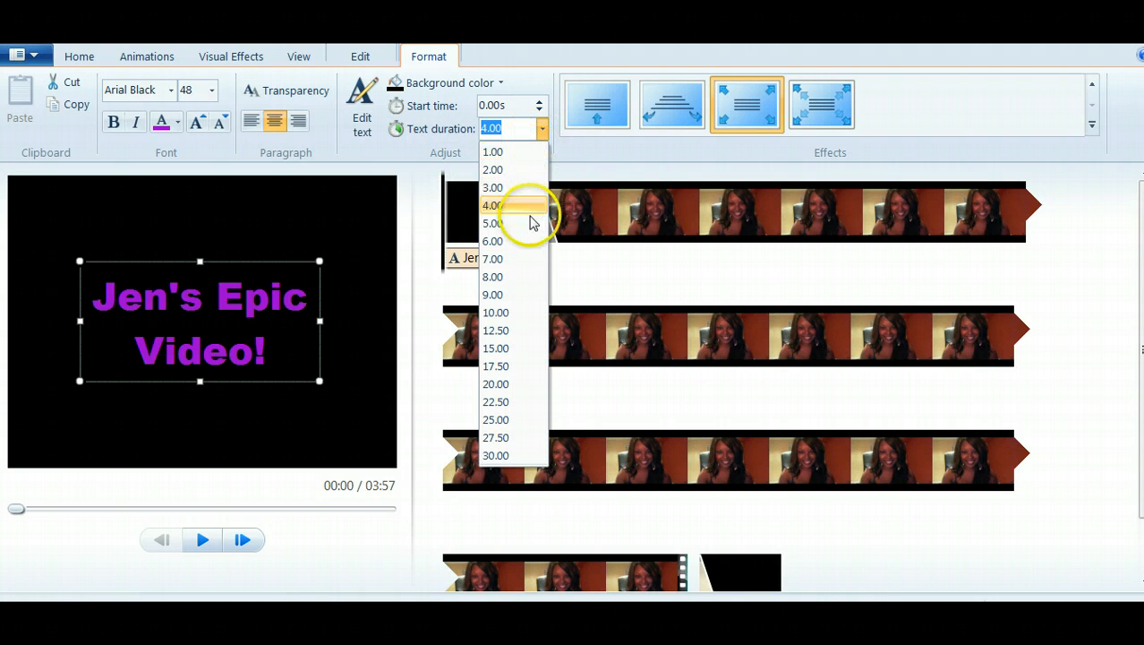
pyautogui.click(508, 312)
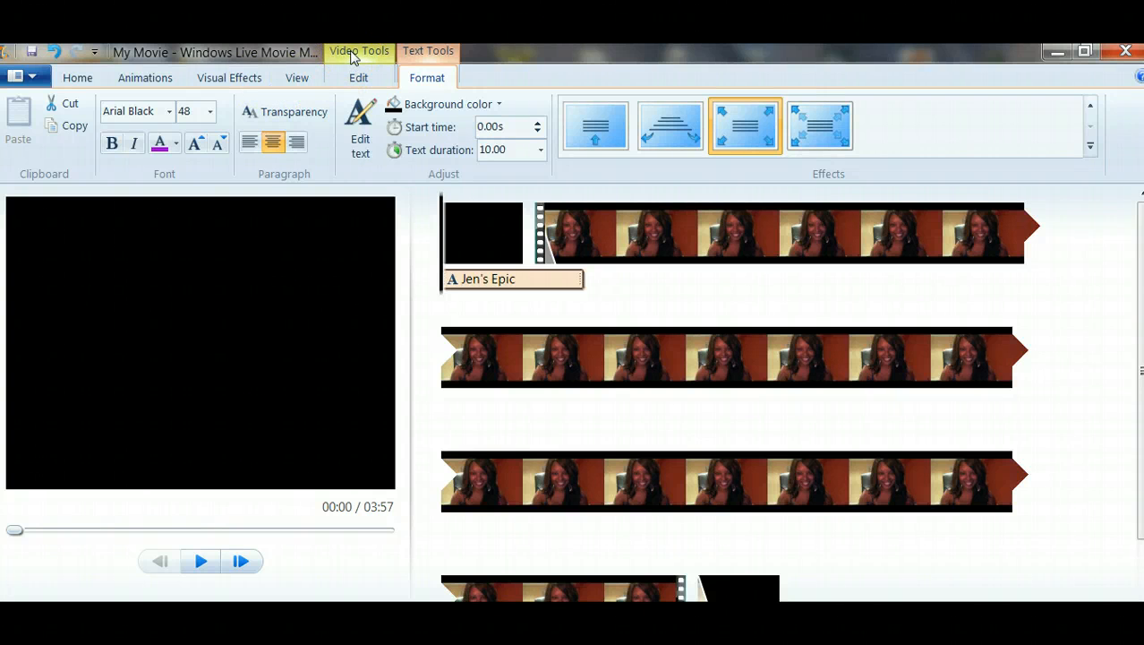
pyautogui.click(353, 54)
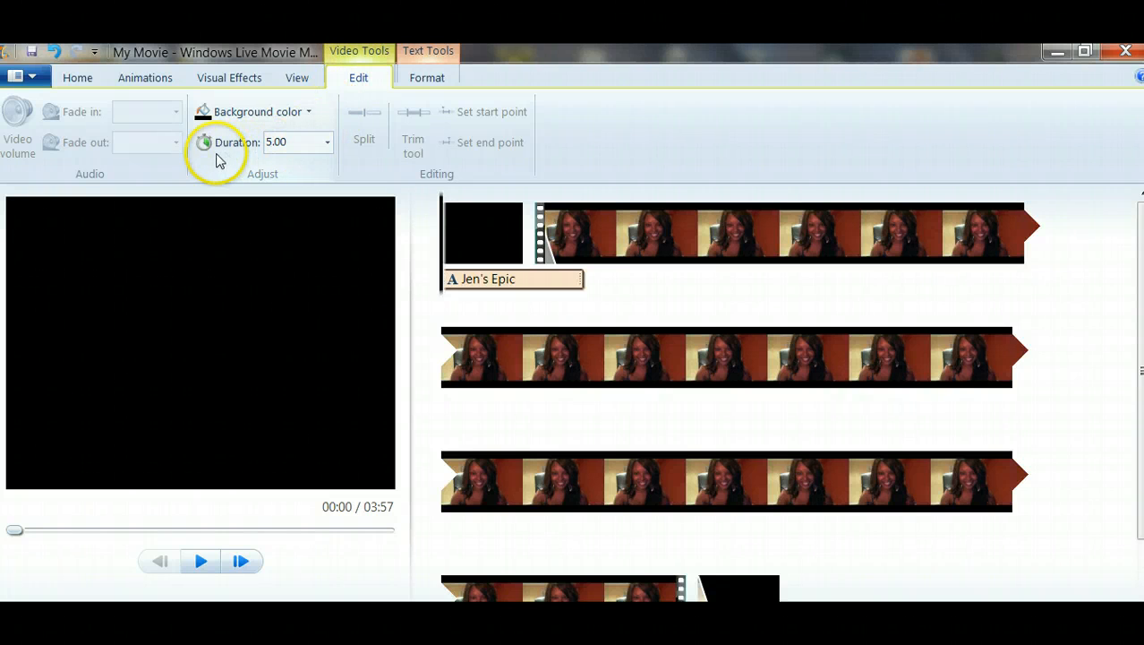
pyautogui.click(327, 141)
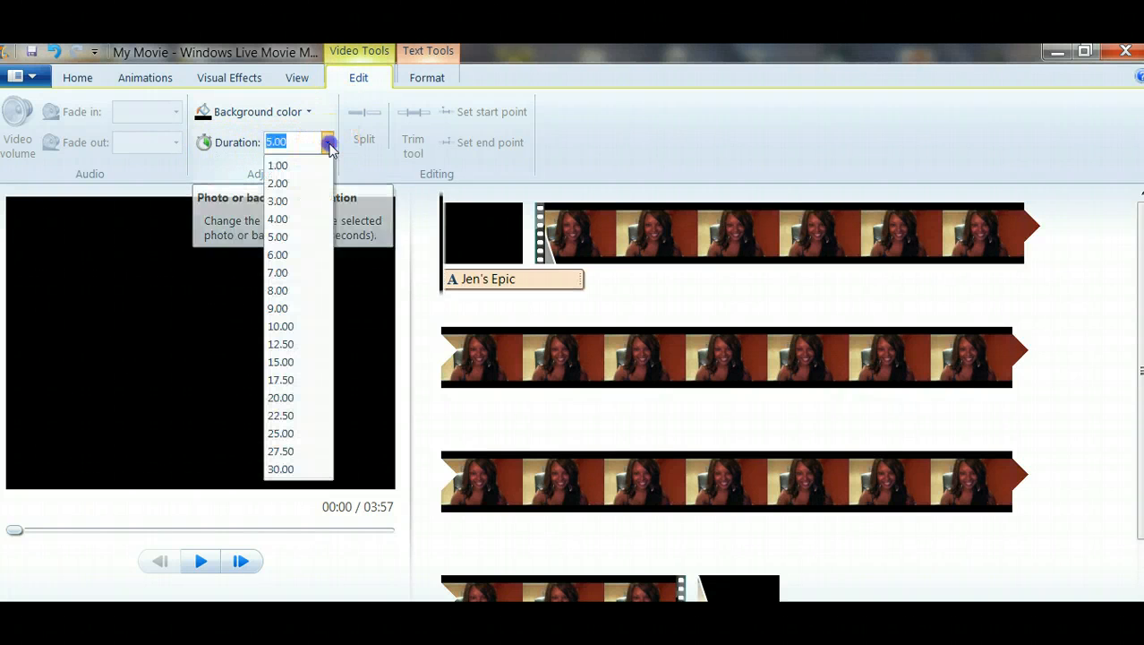
pyautogui.click(288, 326)
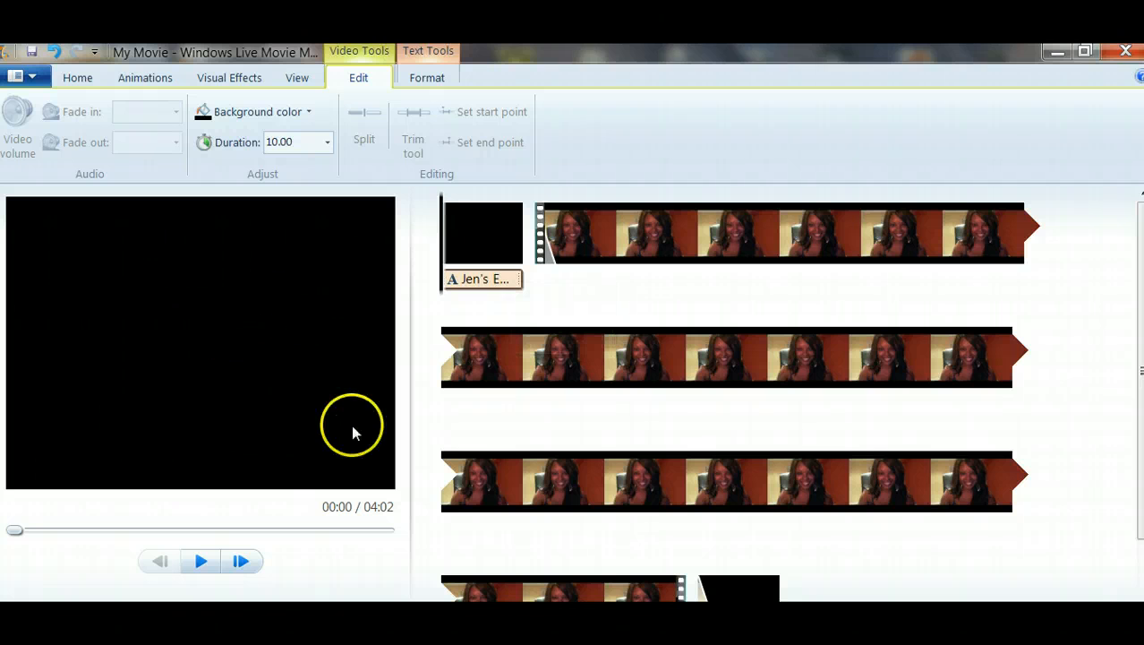
pyautogui.click(200, 561)
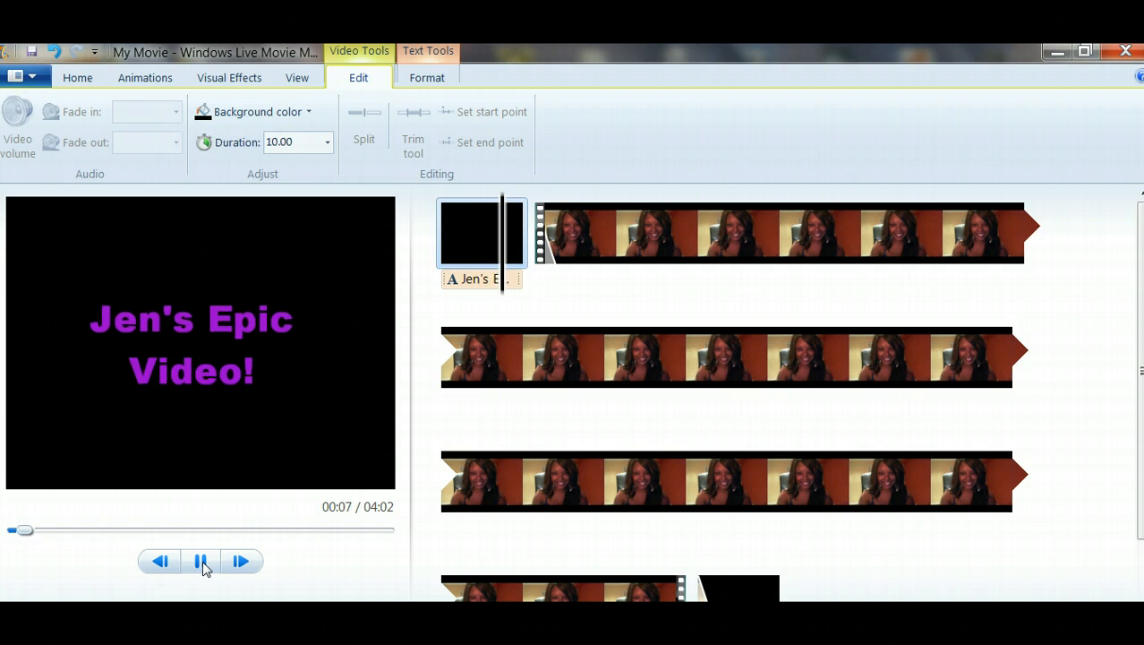
pyautogui.click(202, 562)
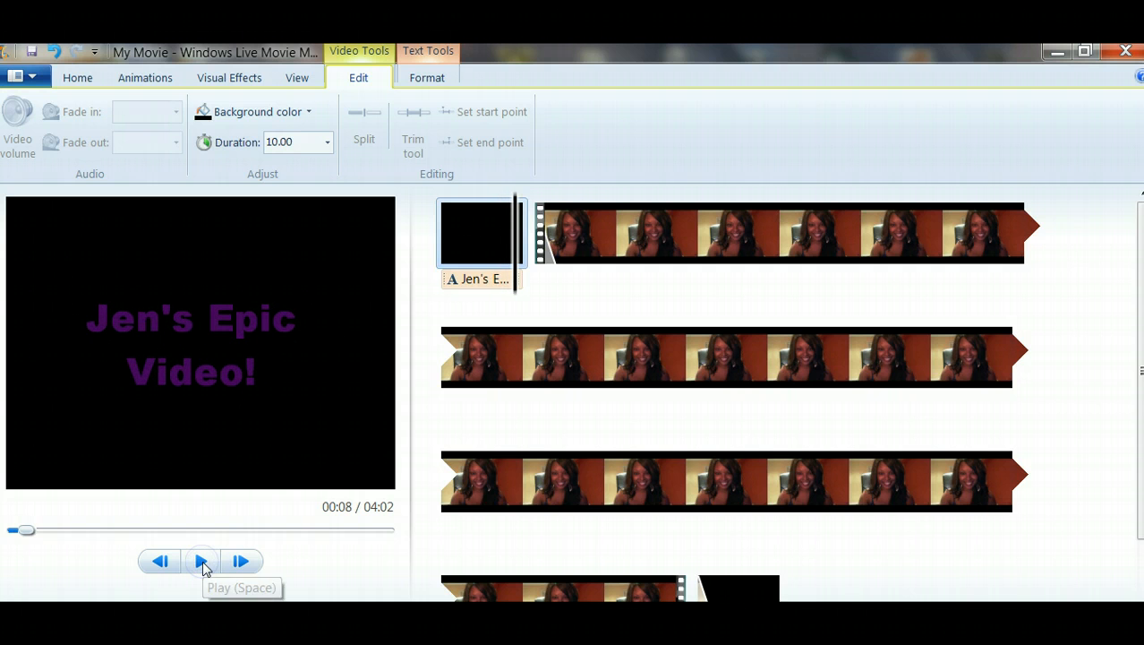
# Try a 10-second duration on the black closing clip at the end of the movie, and set it to 15 seconds.
pyautogui.scroll(-1, 627, 458)
pyautogui.scroll(-1, 626, 461)
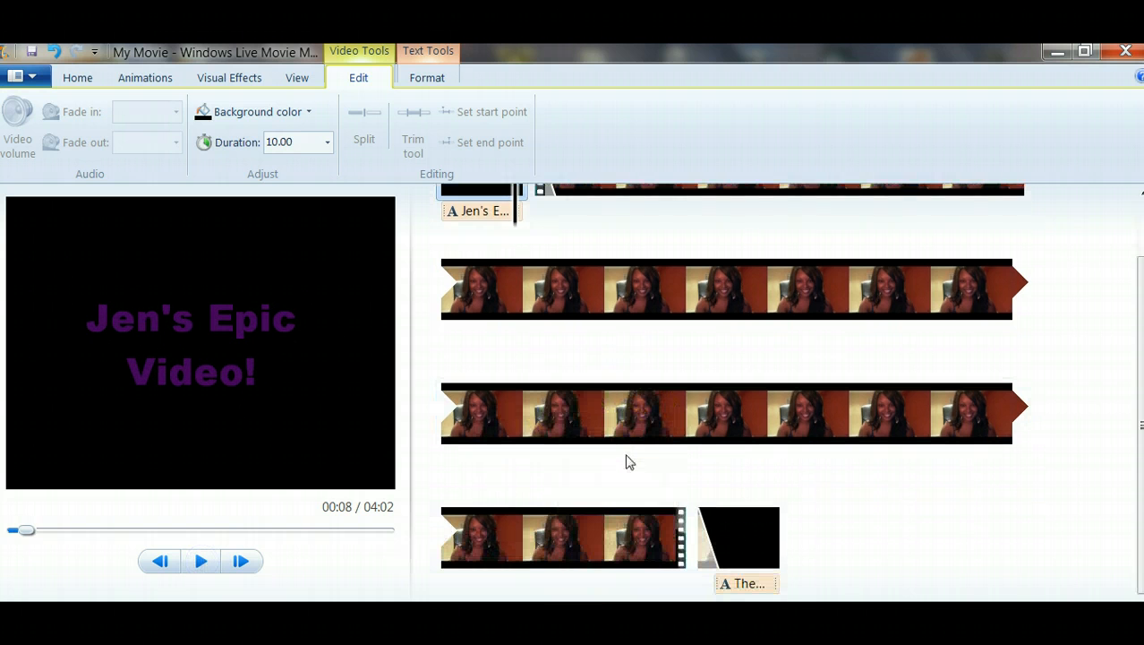
pyautogui.click(742, 567)
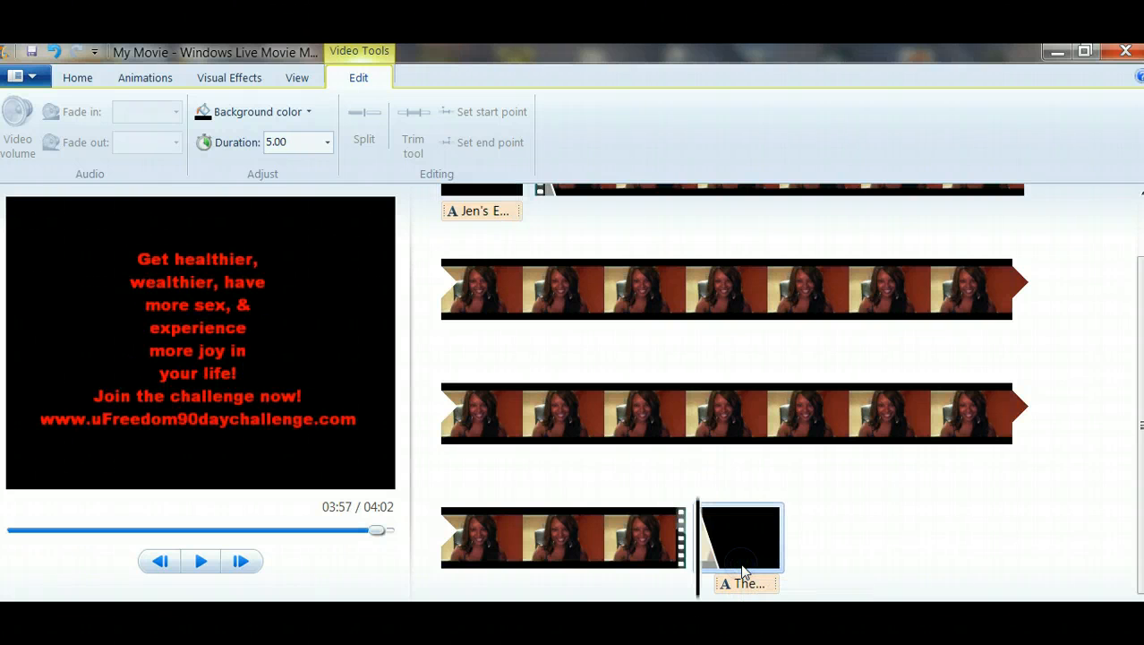
pyautogui.click(323, 450)
pyautogui.click(327, 145)
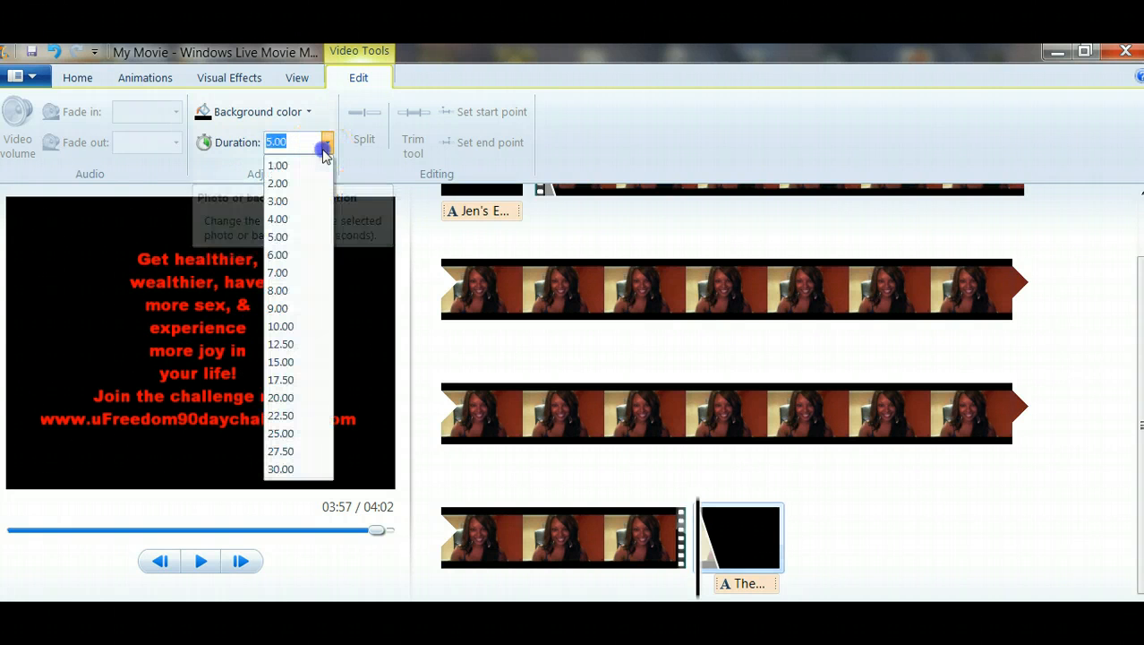
pyautogui.click(280, 326)
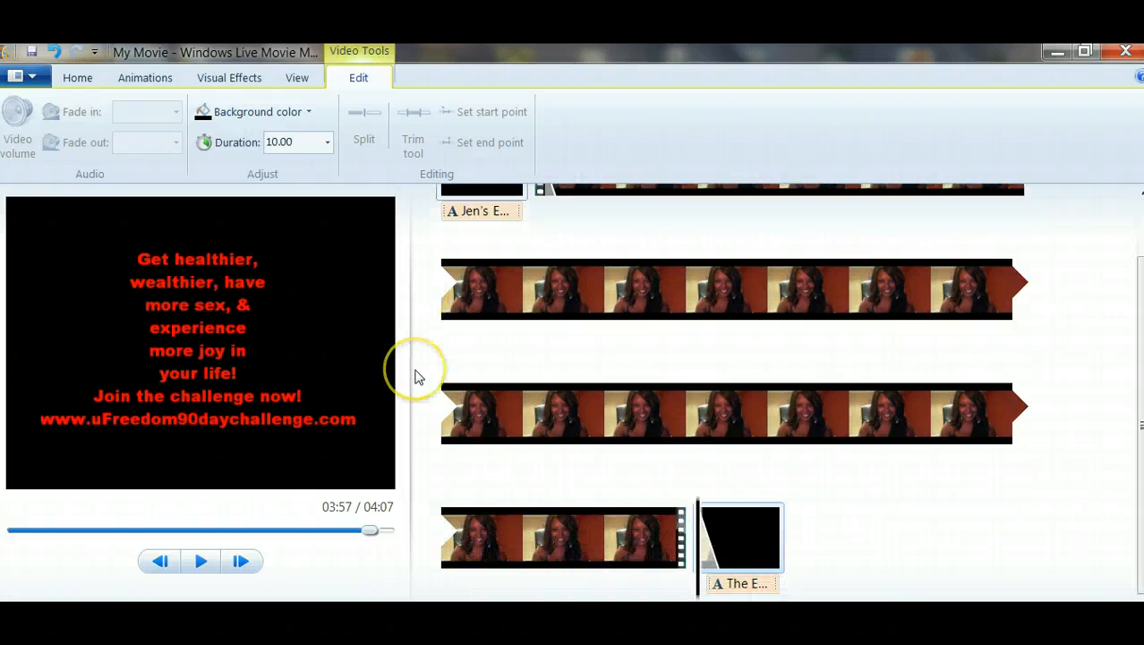
pyautogui.click(327, 148)
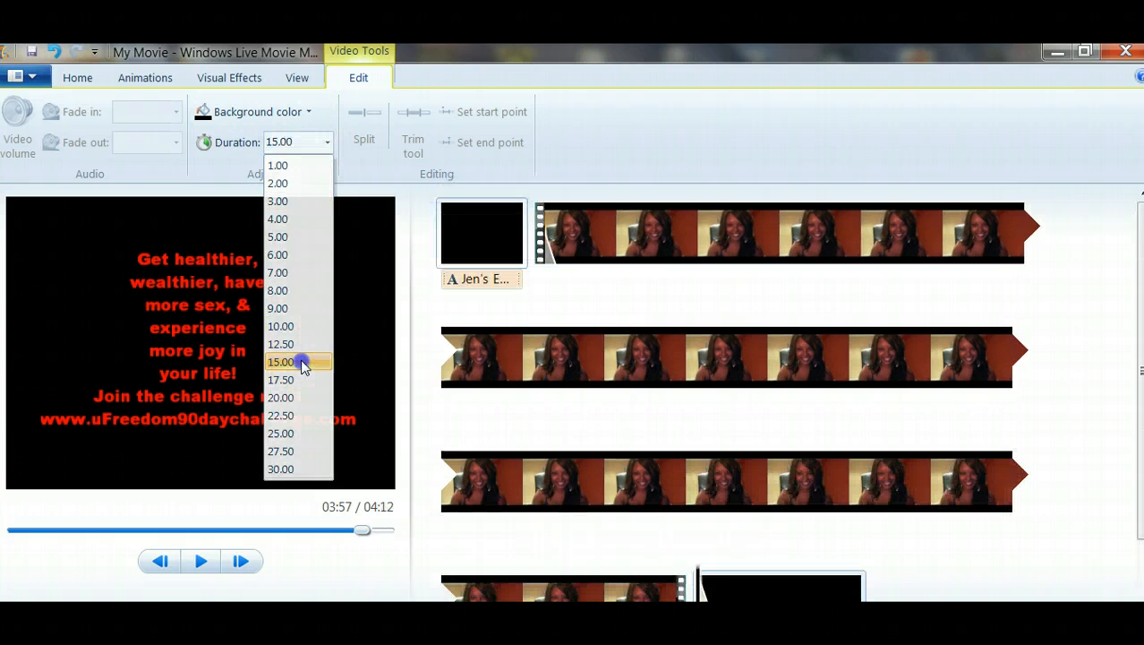
pyautogui.click(302, 362)
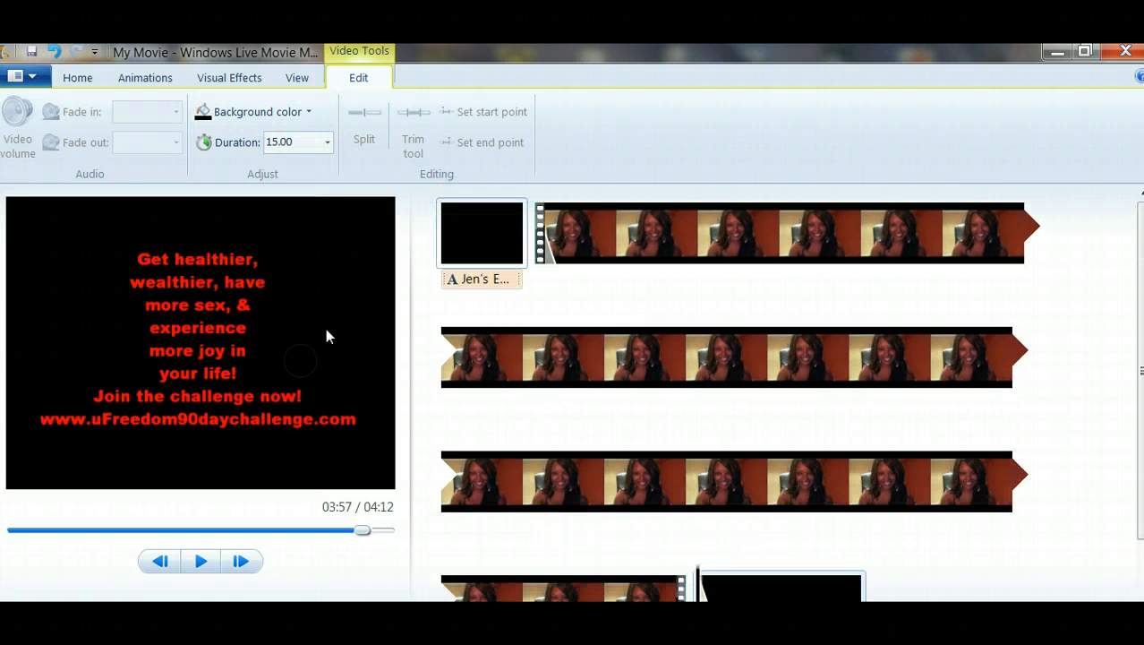
# Replace "The End" in the closing clip's text with the presenter's website address.
pyautogui.scroll(-2, 728, 365)
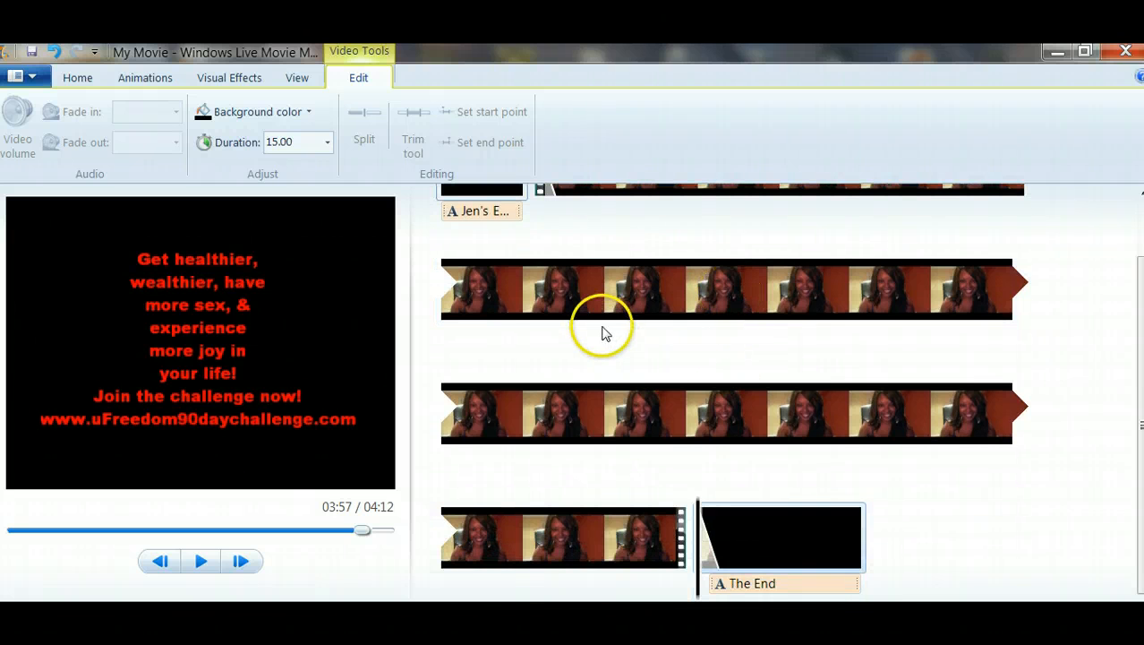
pyautogui.click(732, 589)
pyautogui.click(736, 584)
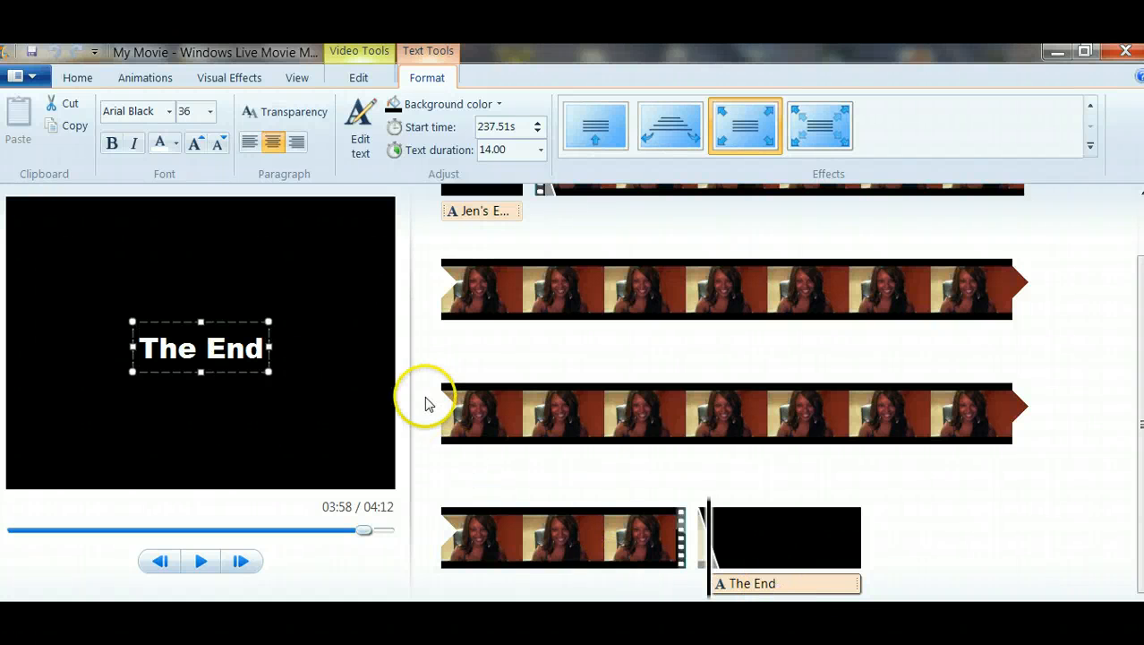
pyautogui.click(151, 357)
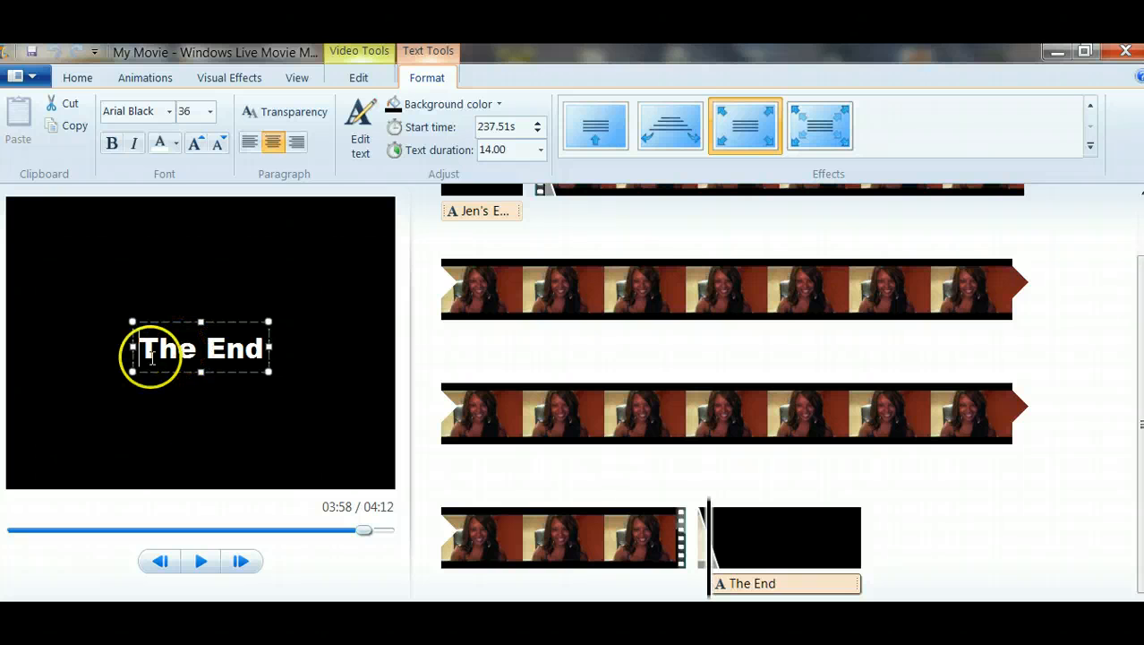
pyautogui.moveTo(149, 345); pyautogui.dragTo(264, 348)
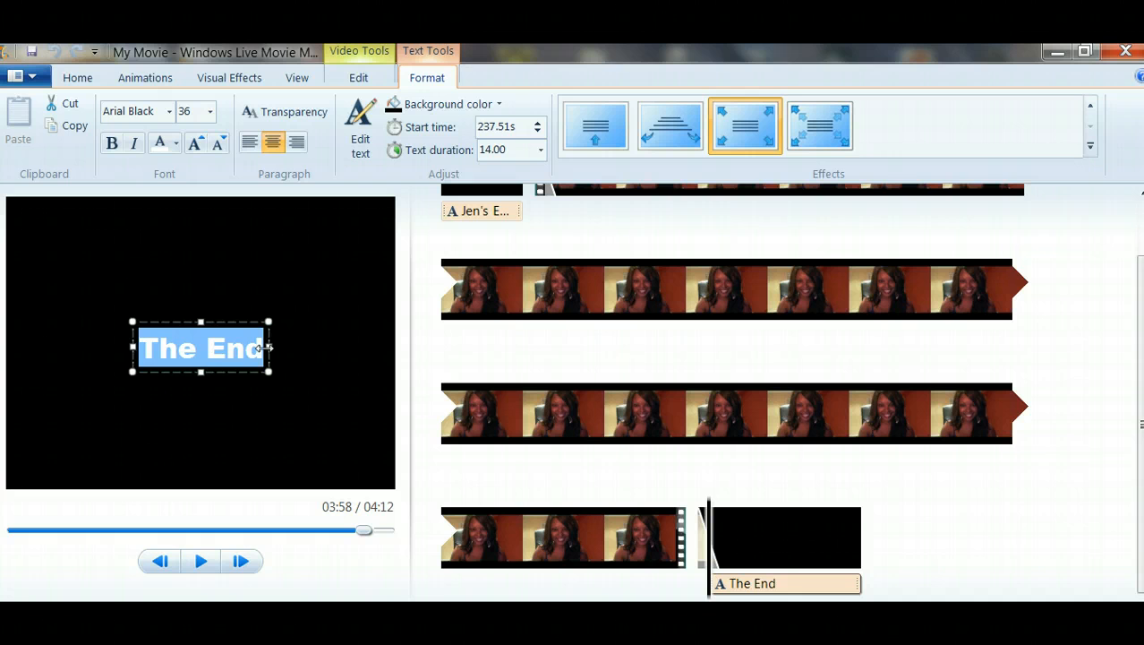
pyautogui.write('www.jennifer')
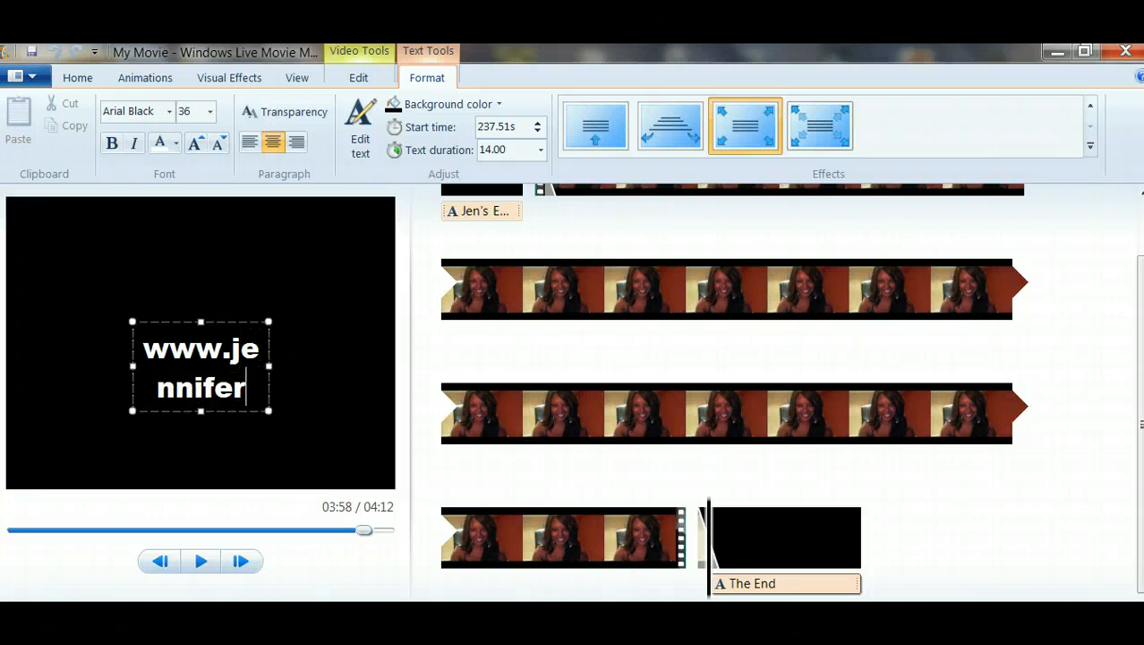
pyautogui.write('dcarroll.com')
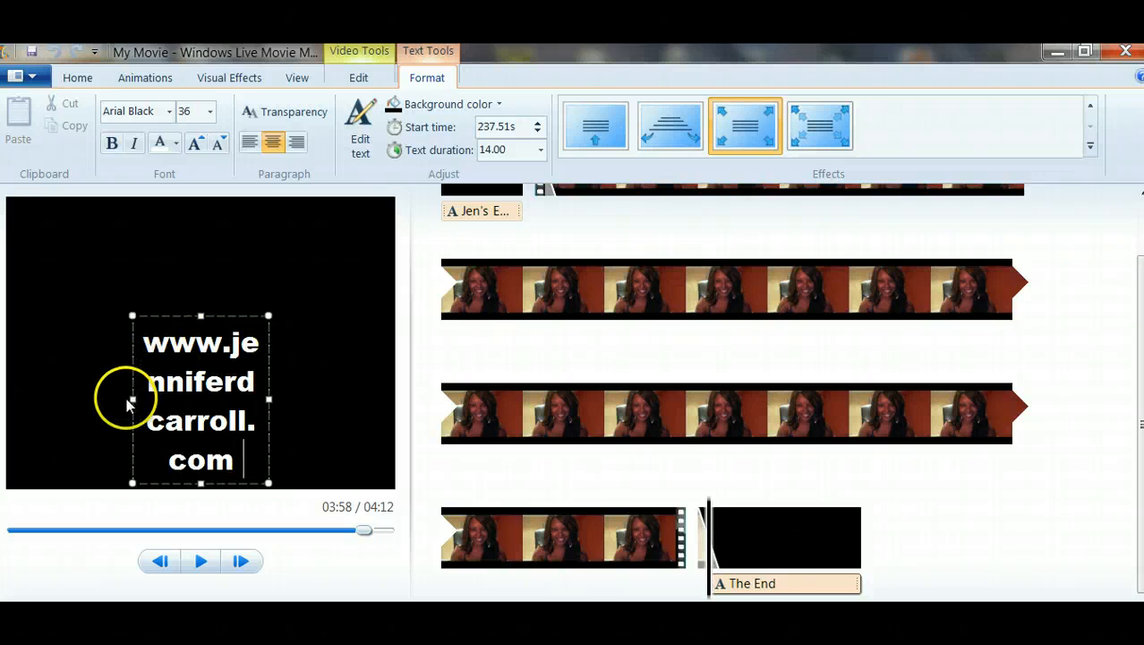
# Widen the closing text box on both sides to nearly the full width of the frame.
pyautogui.moveTo(130, 399); pyautogui.dragTo(49, 383)
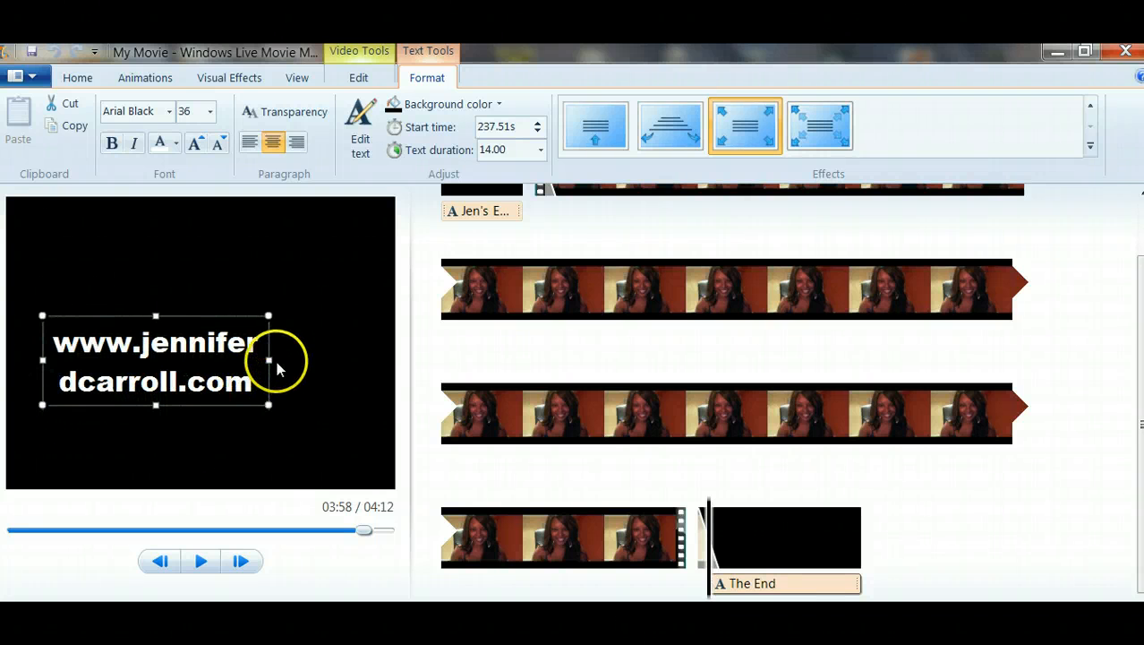
pyautogui.moveTo(269, 358); pyautogui.dragTo(362, 373)
pyautogui.moveTo(42, 360); pyautogui.dragTo(8, 368)
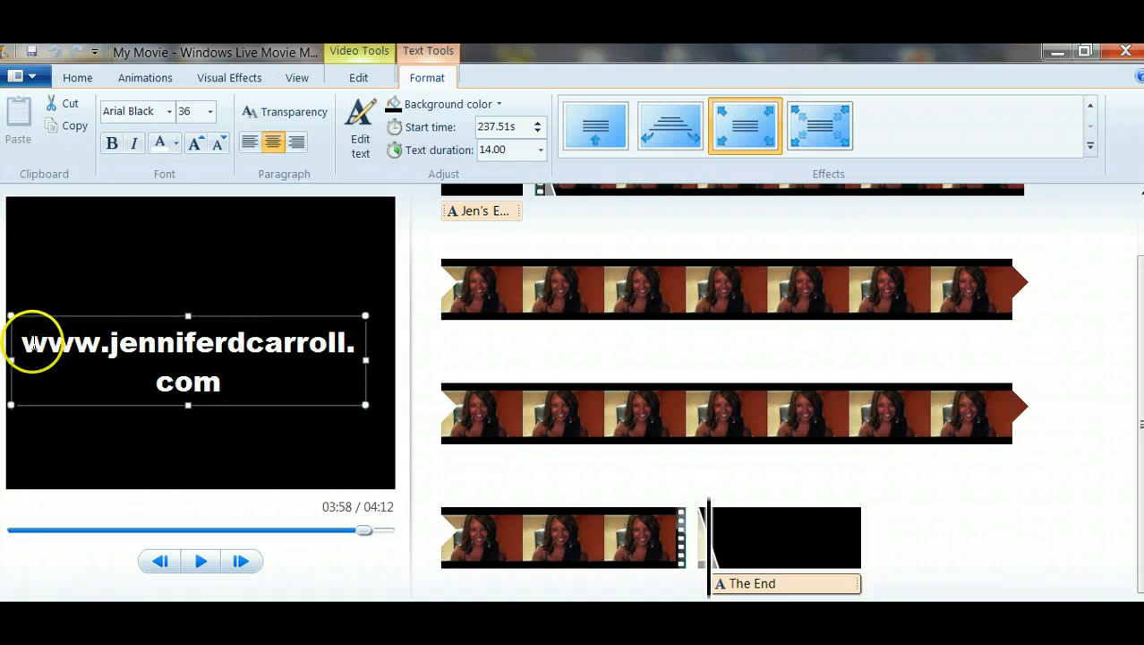
# Reduce the whole closing website text to font size 22 so it fits on one line.
pyautogui.click(192, 365)
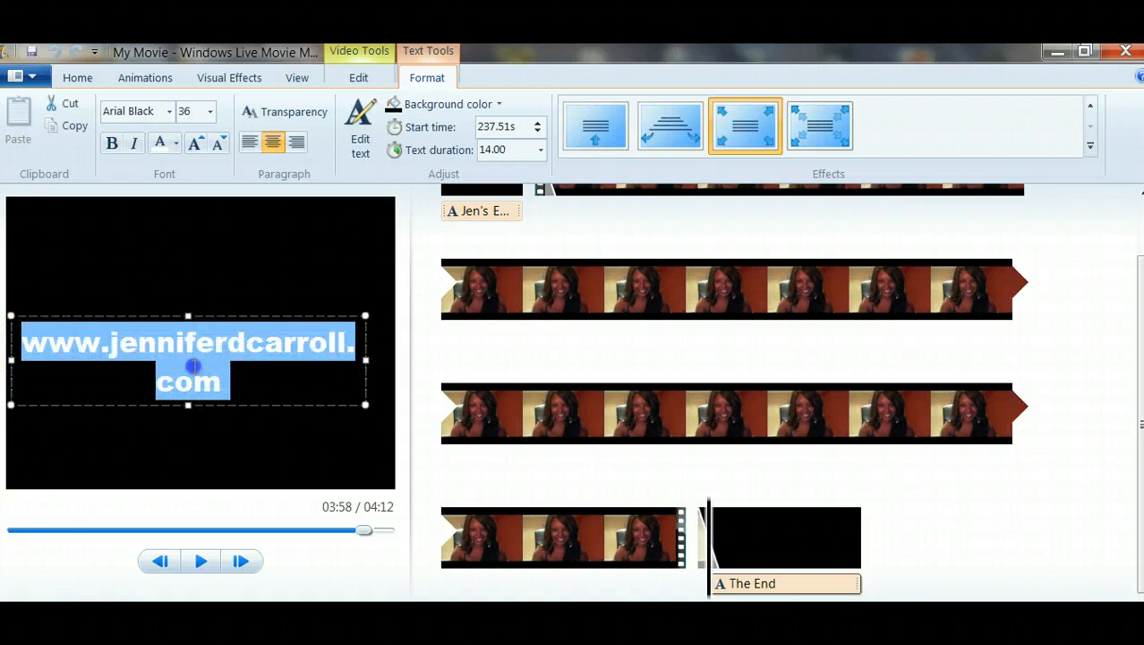
pyautogui.click(210, 111)
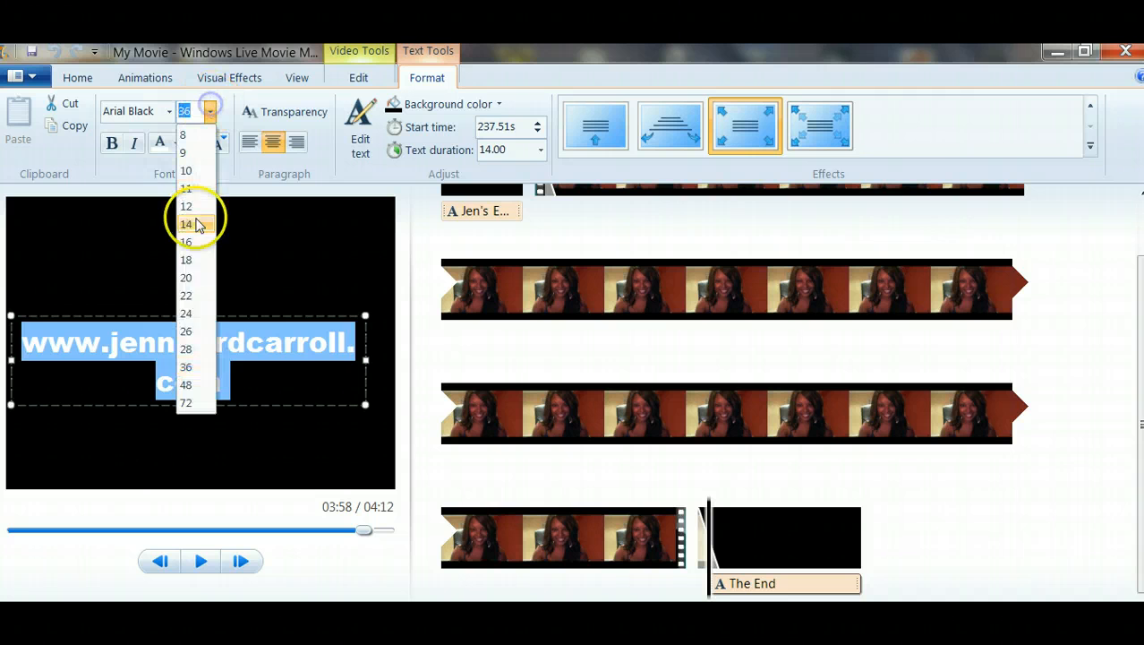
pyautogui.click(187, 296)
pyautogui.click(209, 221)
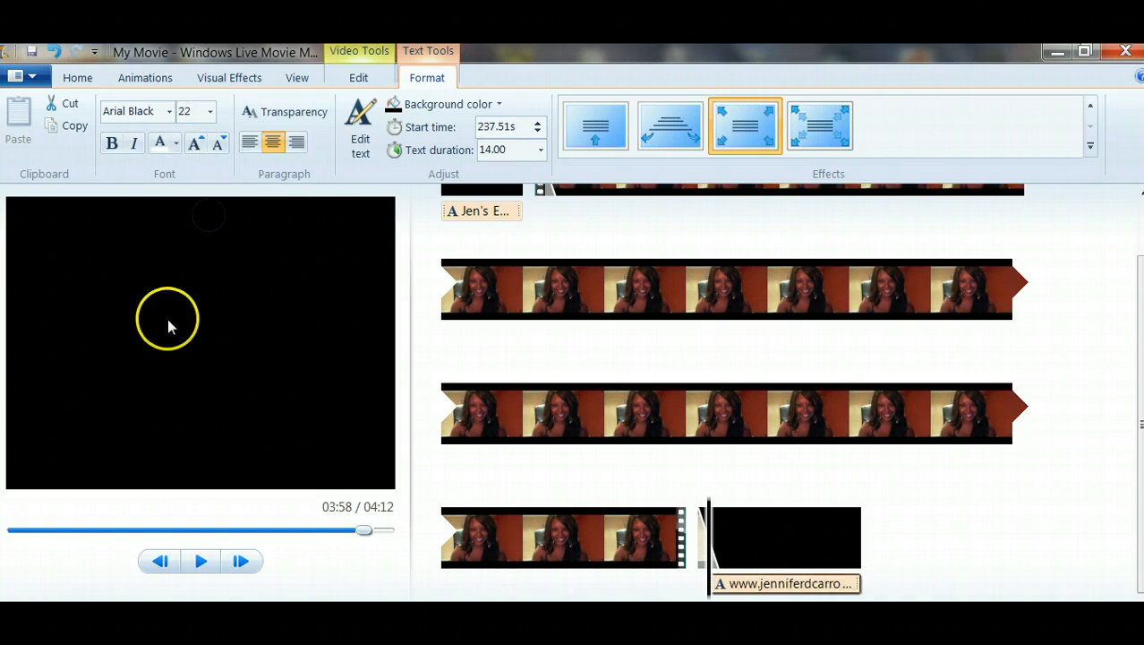
pyautogui.click(168, 326)
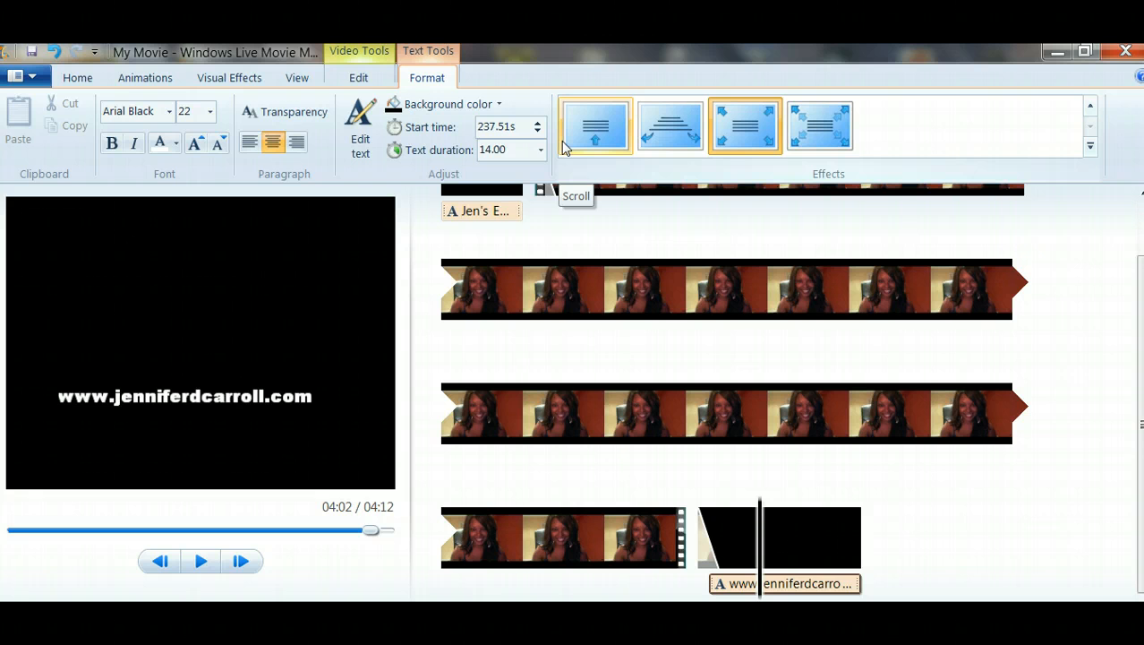
# Try the Scroll effect and each of the three text effects beside it on the closing website text, playing the clip with the last one.
pyautogui.click(595, 136)
pyautogui.click(335, 289)
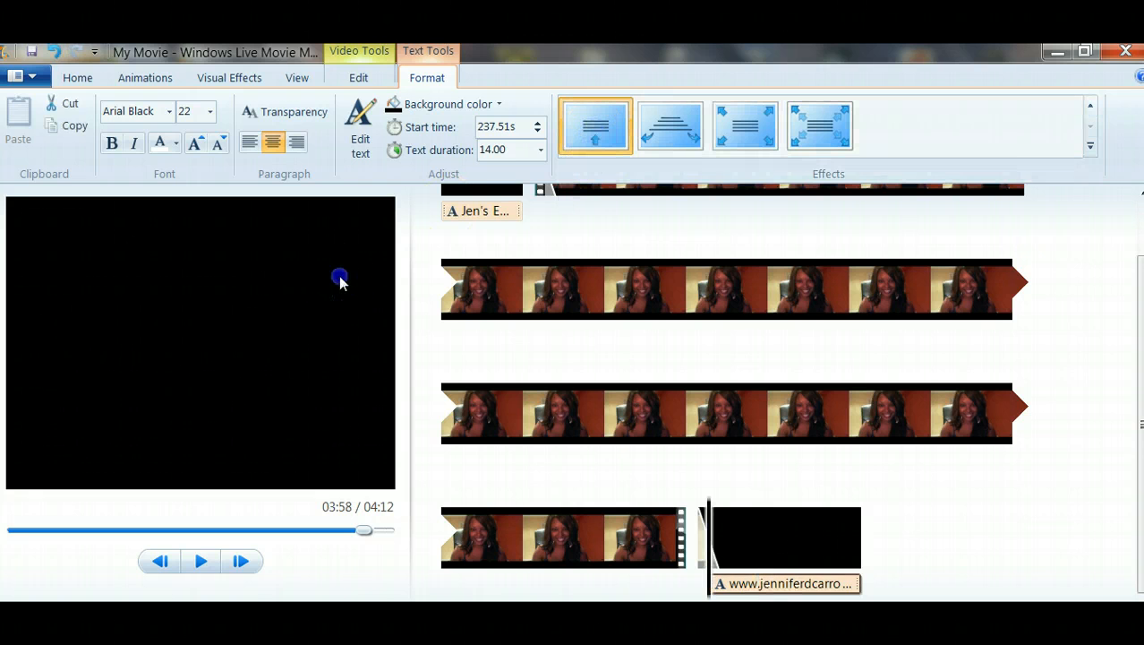
pyautogui.click(603, 143)
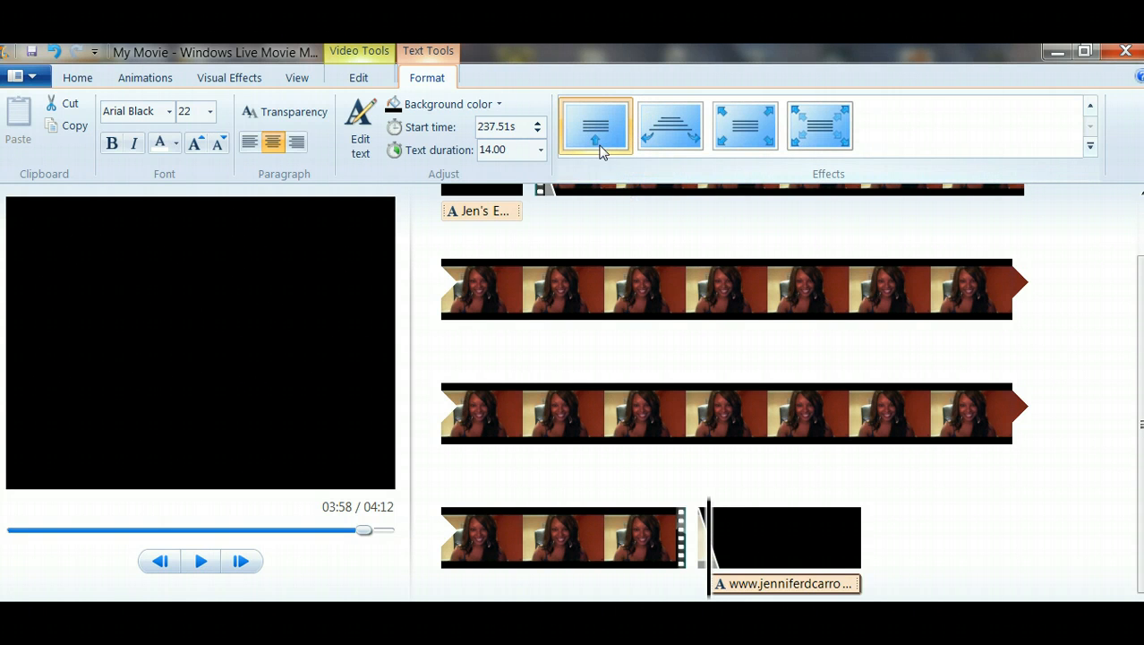
pyautogui.click(618, 148)
pyautogui.click(678, 136)
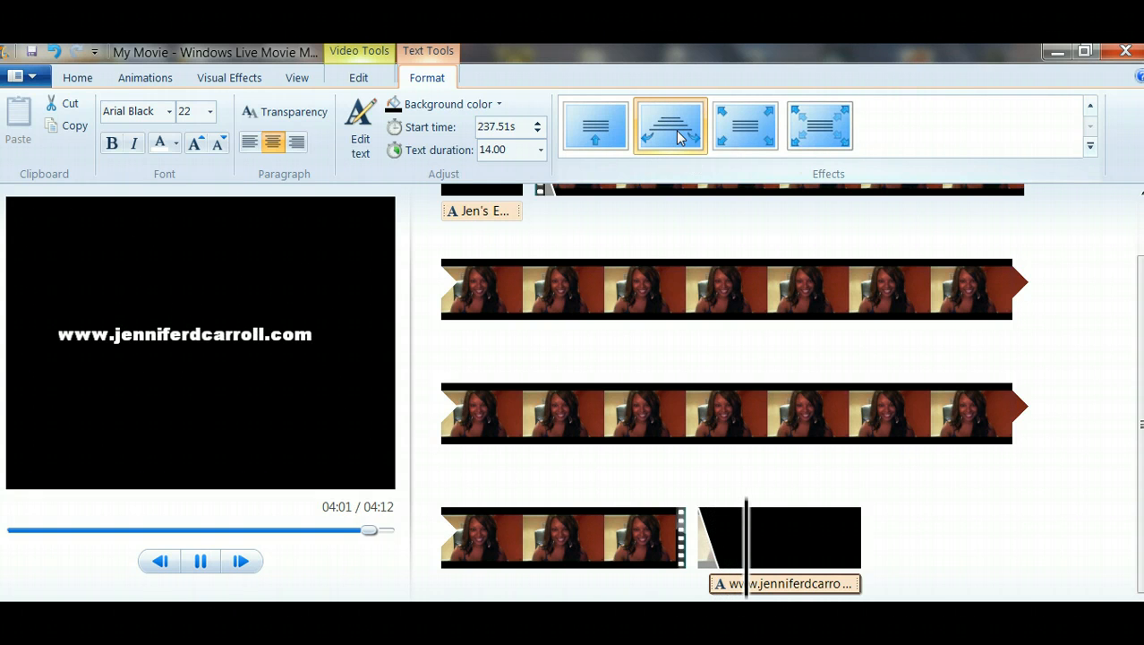
pyautogui.click(736, 132)
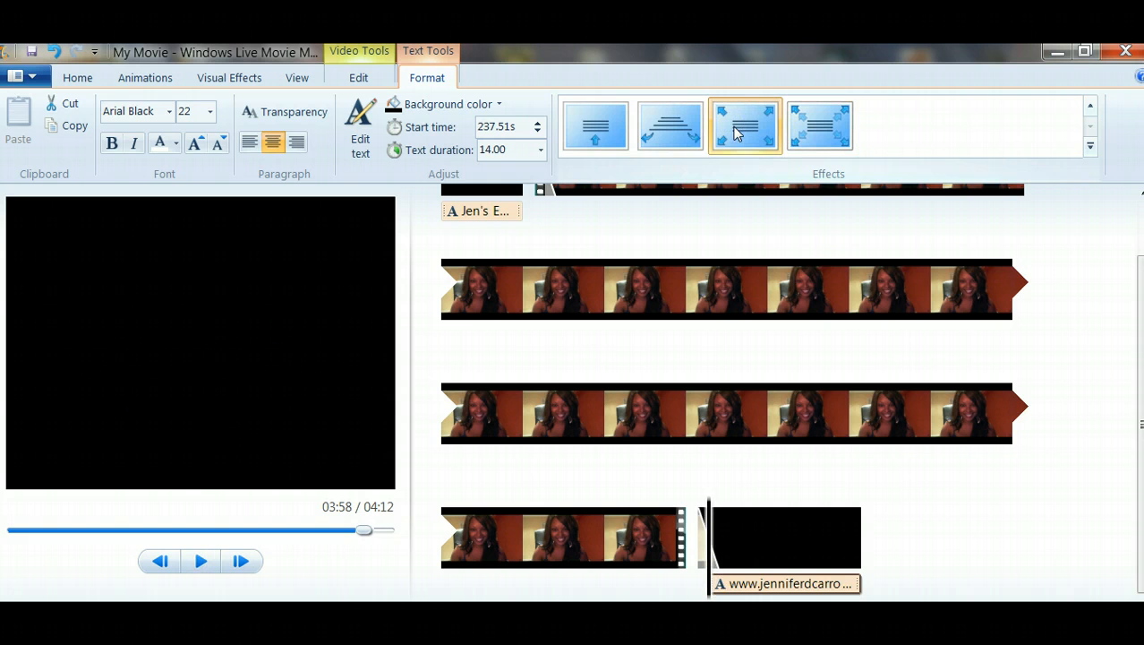
pyautogui.click(752, 137)
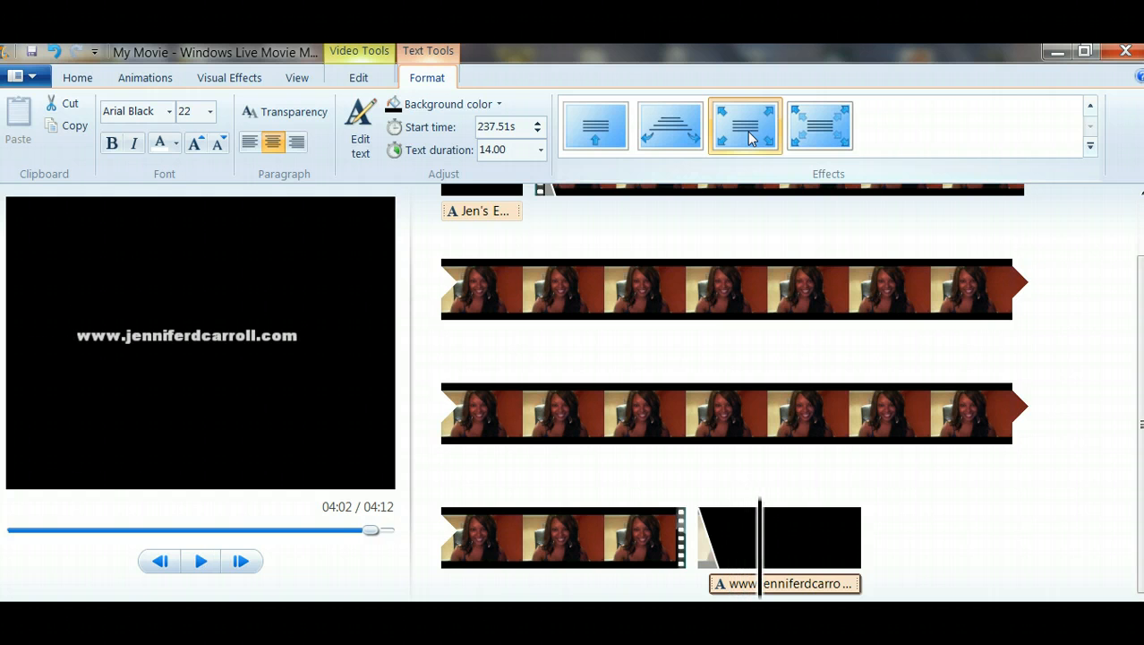
pyautogui.click(820, 143)
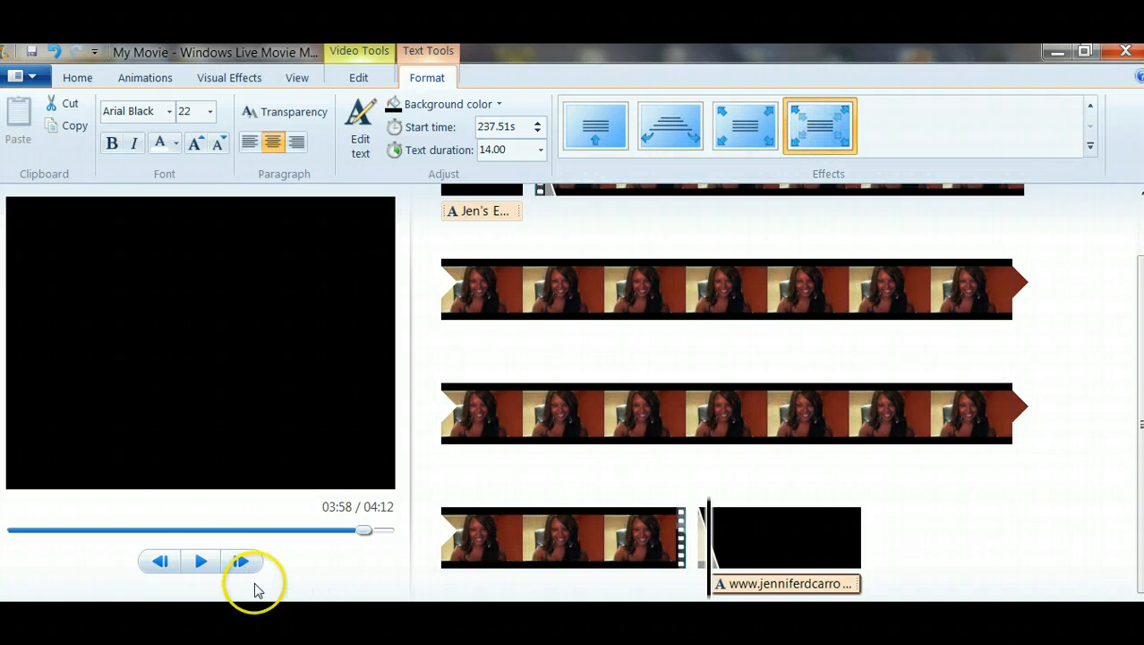
pyautogui.click(200, 561)
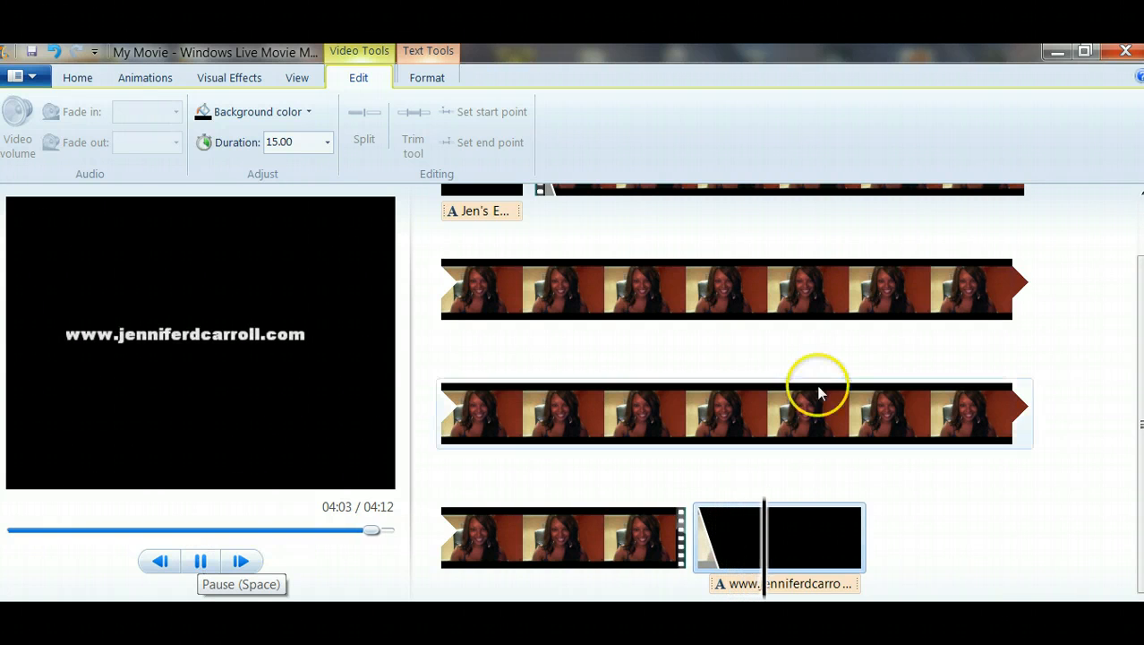
# Try the first two text effects again on the closing website text, and apply the third effect.
pyautogui.click(427, 78)
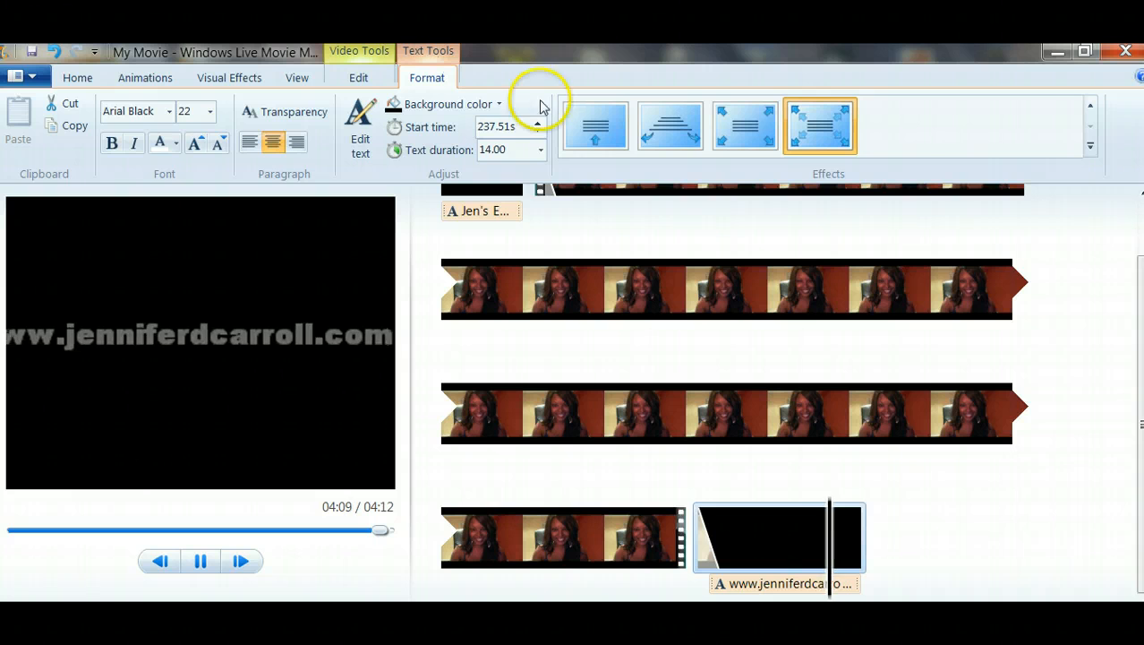
pyautogui.click(614, 143)
pyautogui.click(663, 142)
pyautogui.click(663, 141)
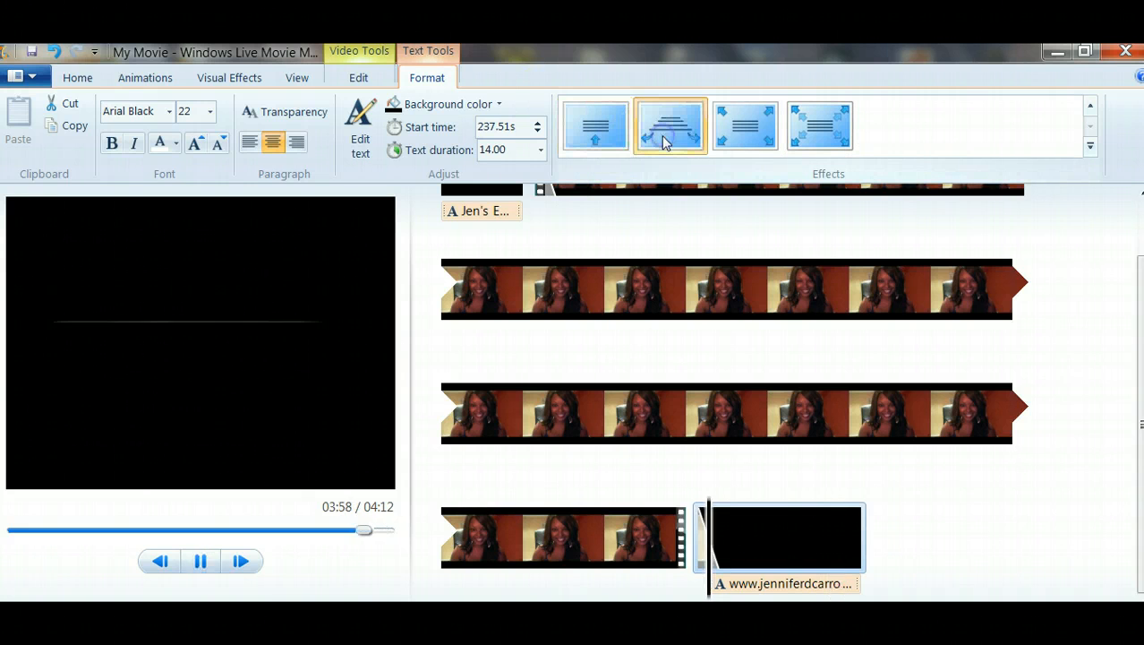
pyautogui.click(740, 153)
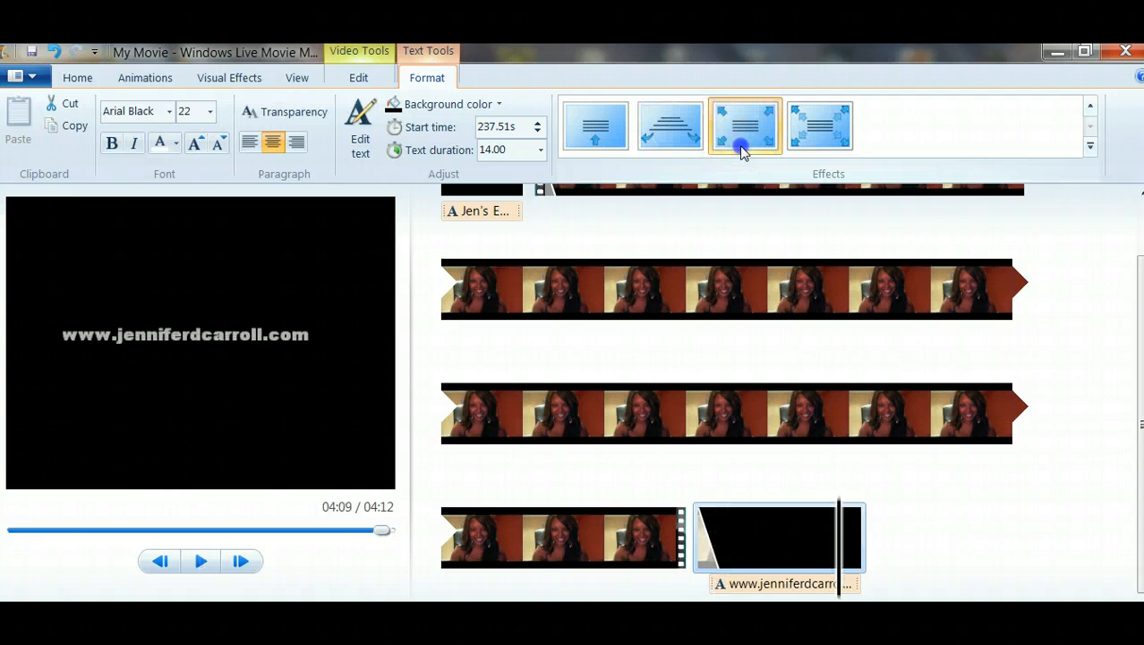
# Apply the fourth text effect to the closing website text.
pyautogui.click(815, 152)
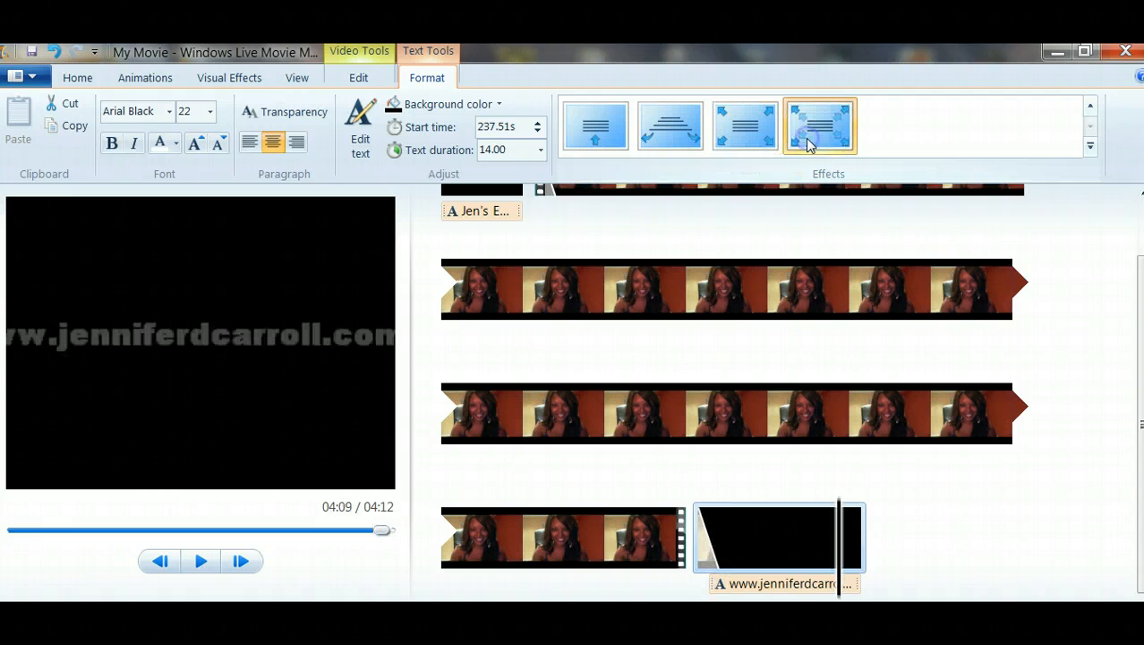
# Add the Erykah Badu "On and On (Instrumental)" track at the very beginning of the movie.
pyautogui.scroll(3, 824, 288)
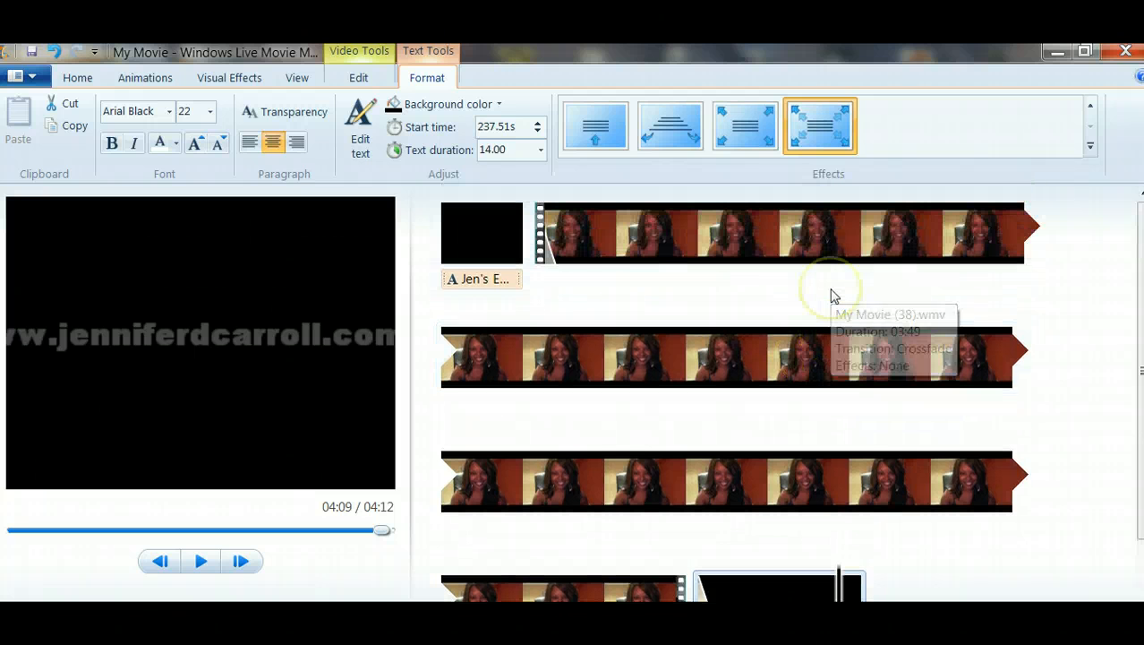
pyautogui.click(442, 243)
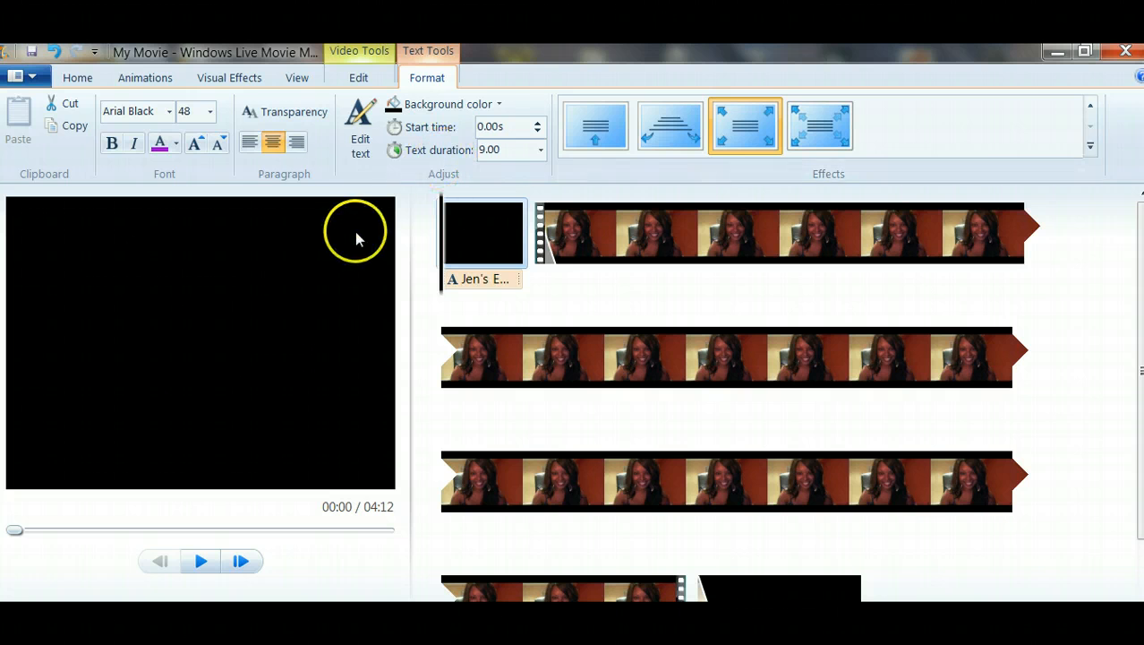
pyautogui.click(78, 79)
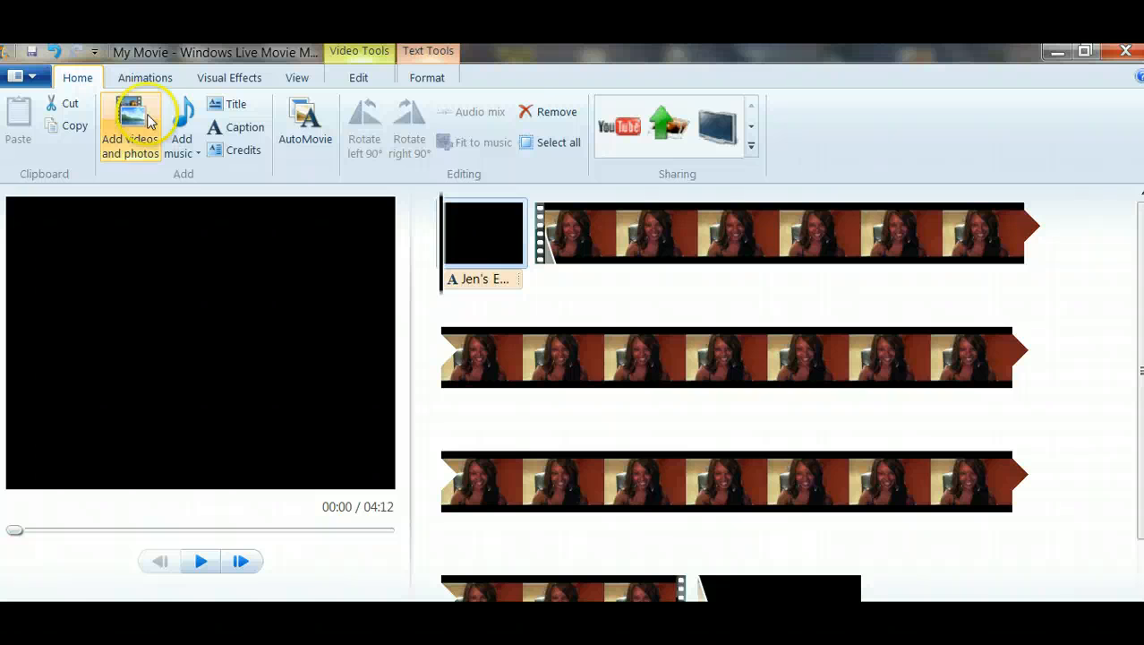
pyautogui.click(190, 154)
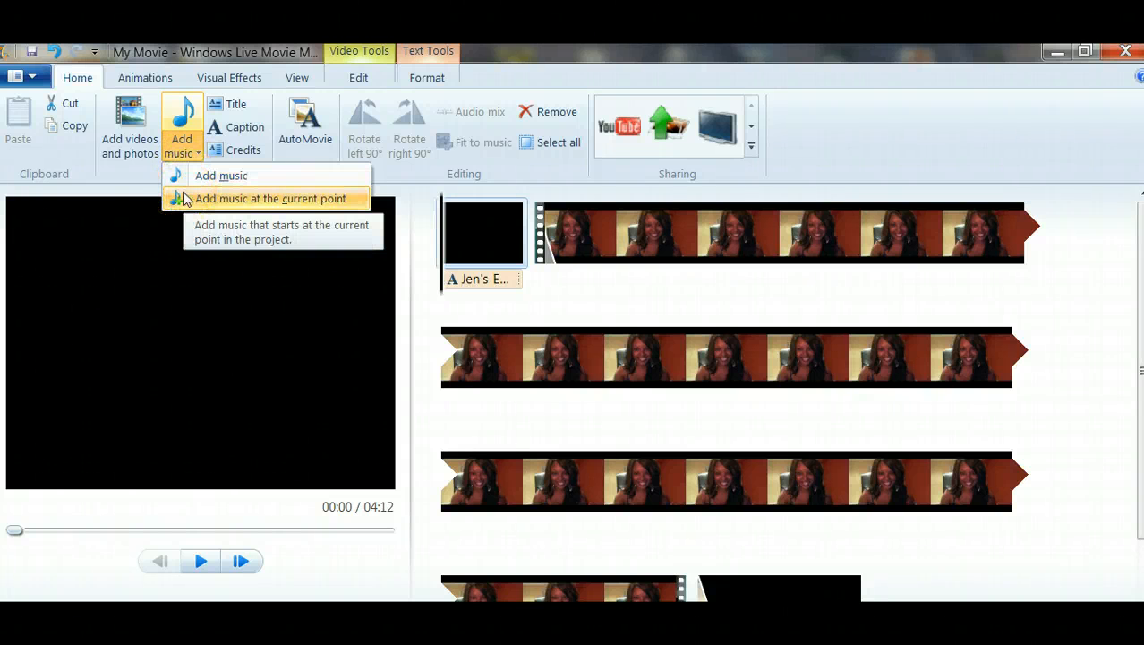
pyautogui.click(183, 198)
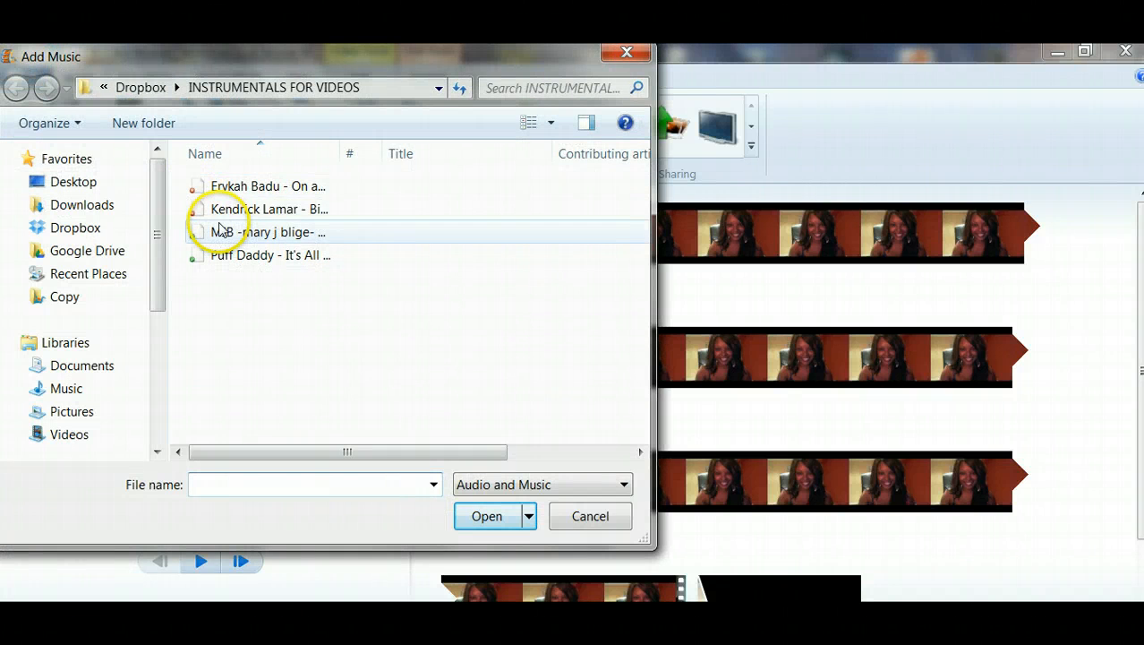
pyautogui.click(221, 188)
pyautogui.doubleClick(221, 188)
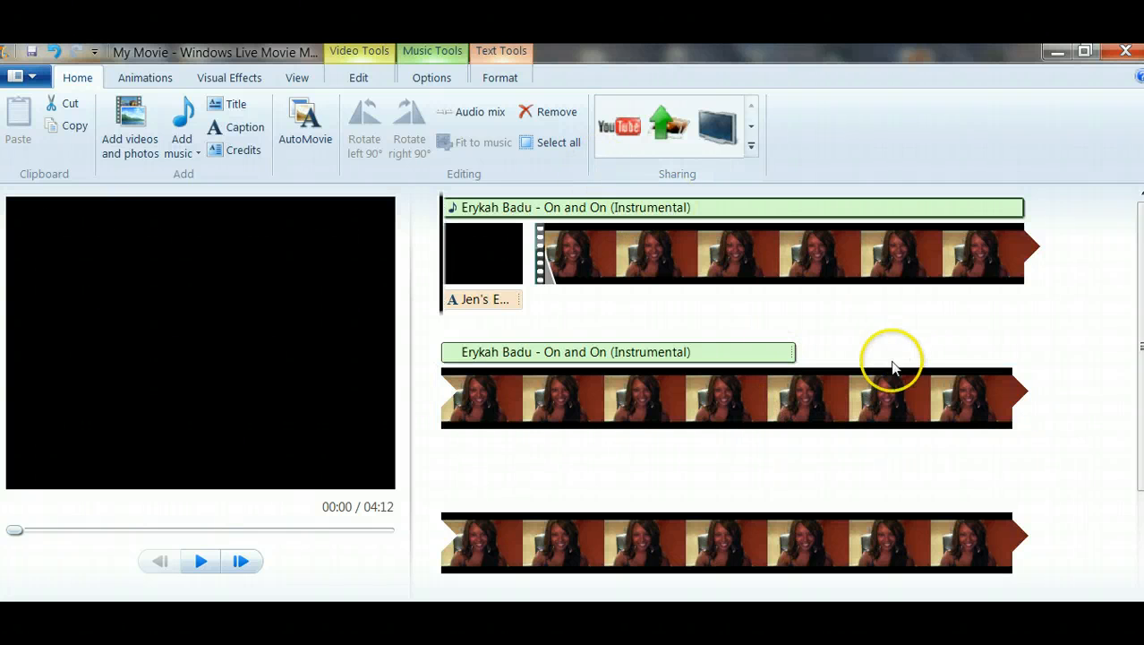
# Trim the opening music track by setting its end point to 10.00 s.
pyautogui.click(447, 85)
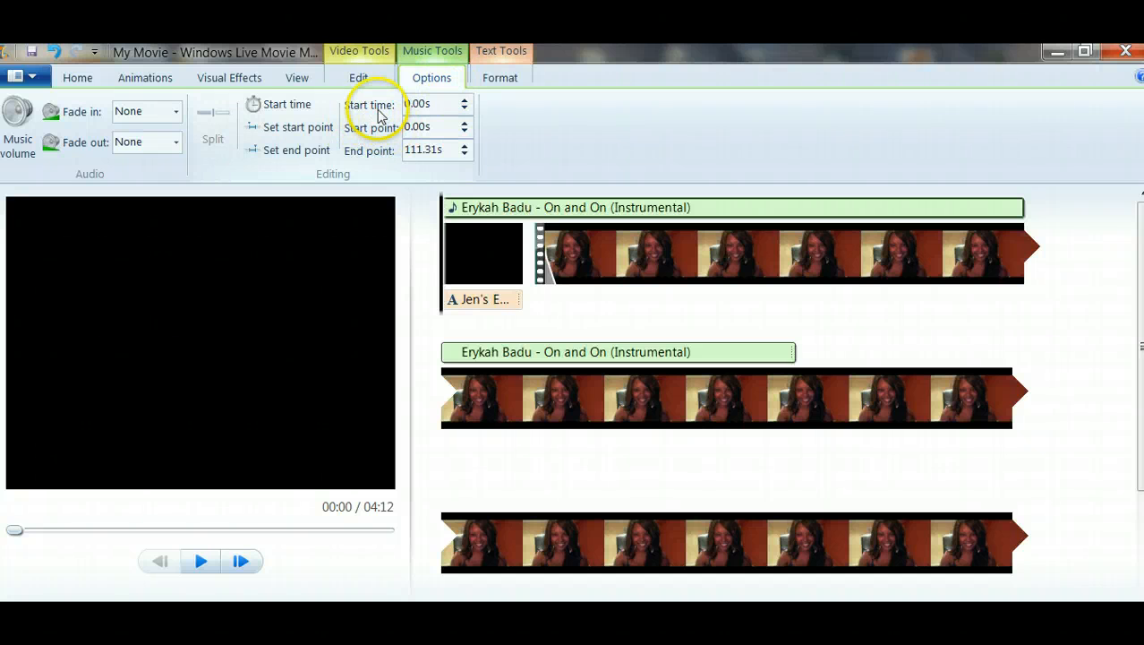
pyautogui.doubleClick(447, 151)
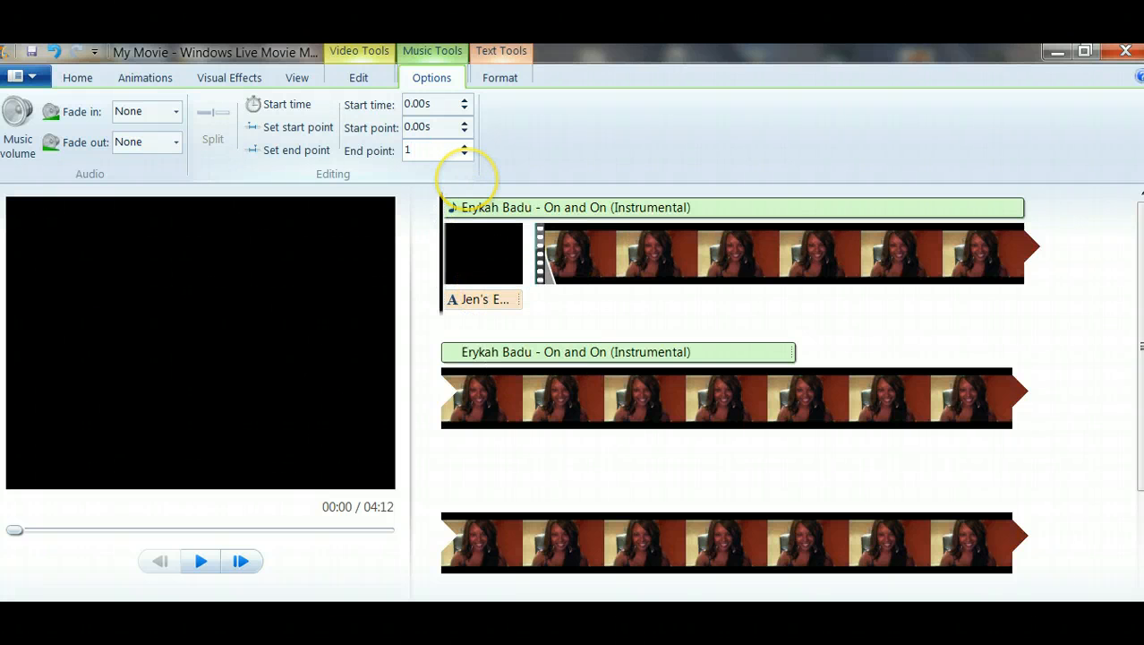
pyautogui.press('Return')
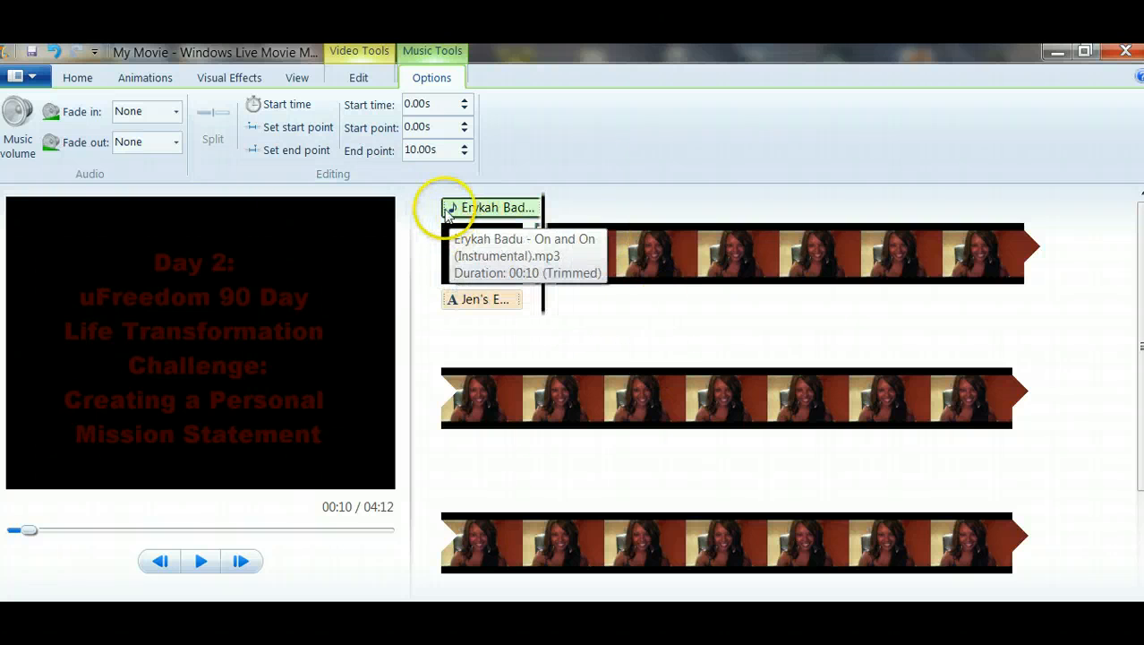
pyautogui.moveTo(513, 213)
pyautogui.mouseDown()
pyautogui.moveTo(501, 224)
pyautogui.moveTo(537, 218)
pyautogui.mouseUp()
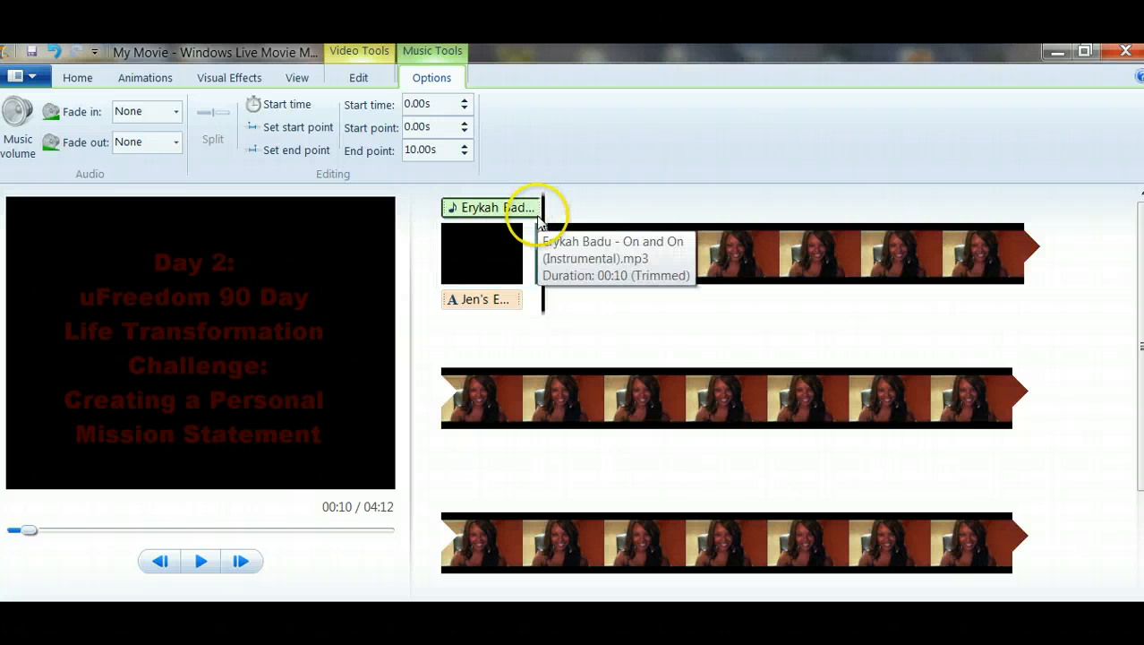
# Add the Erykah Badu "On and On" instrumental at the start of the closing title clip.
pyautogui.scroll(-1, 721, 349)
pyautogui.scroll(-1, 721, 349)
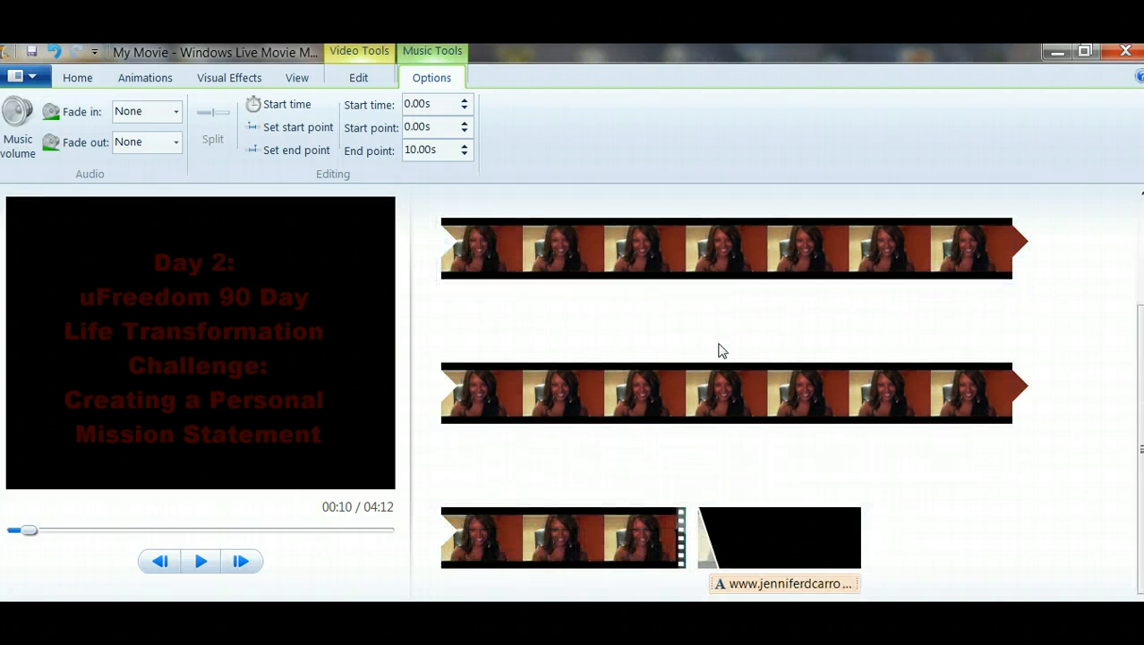
pyautogui.click(697, 529)
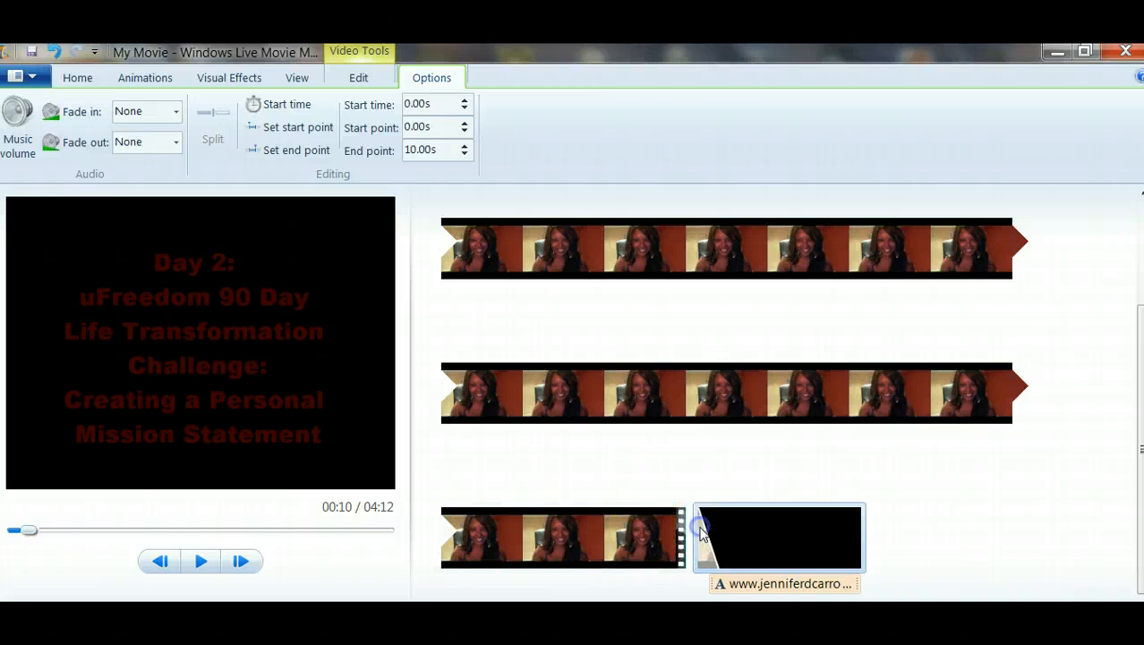
pyautogui.click(445, 279)
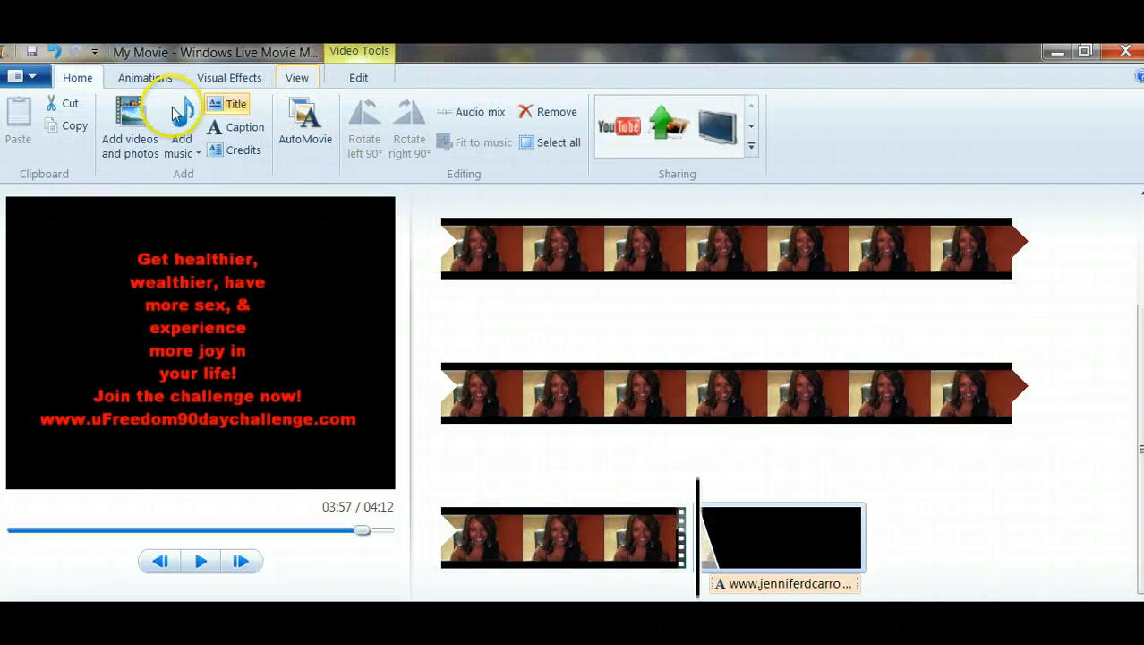
pyautogui.click(181, 148)
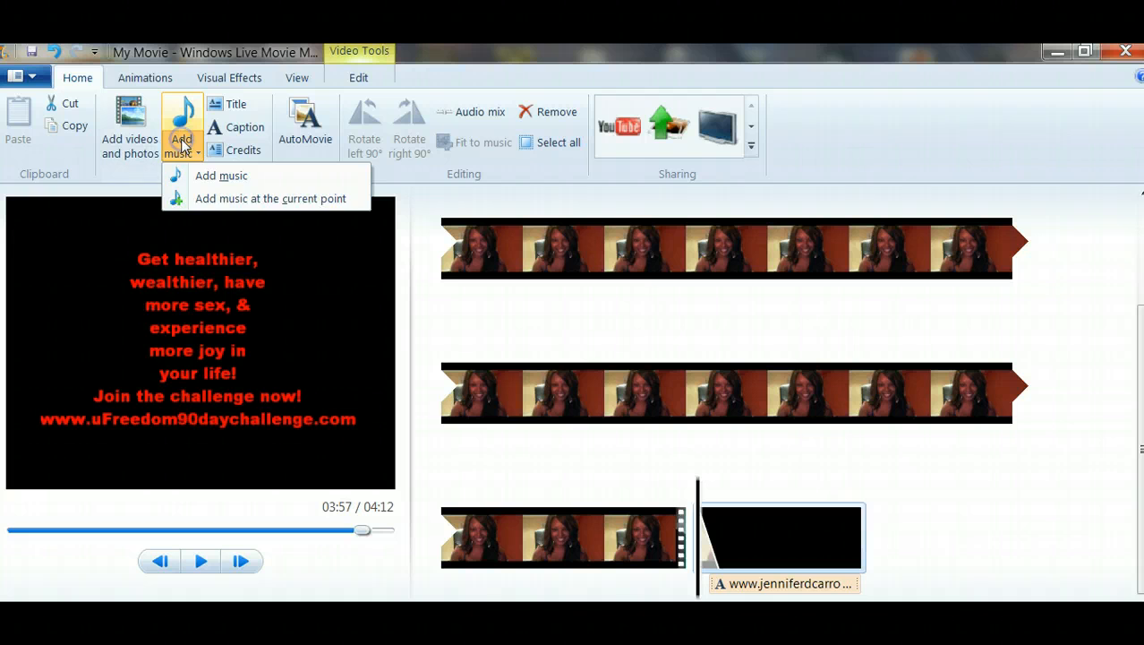
pyautogui.click(205, 196)
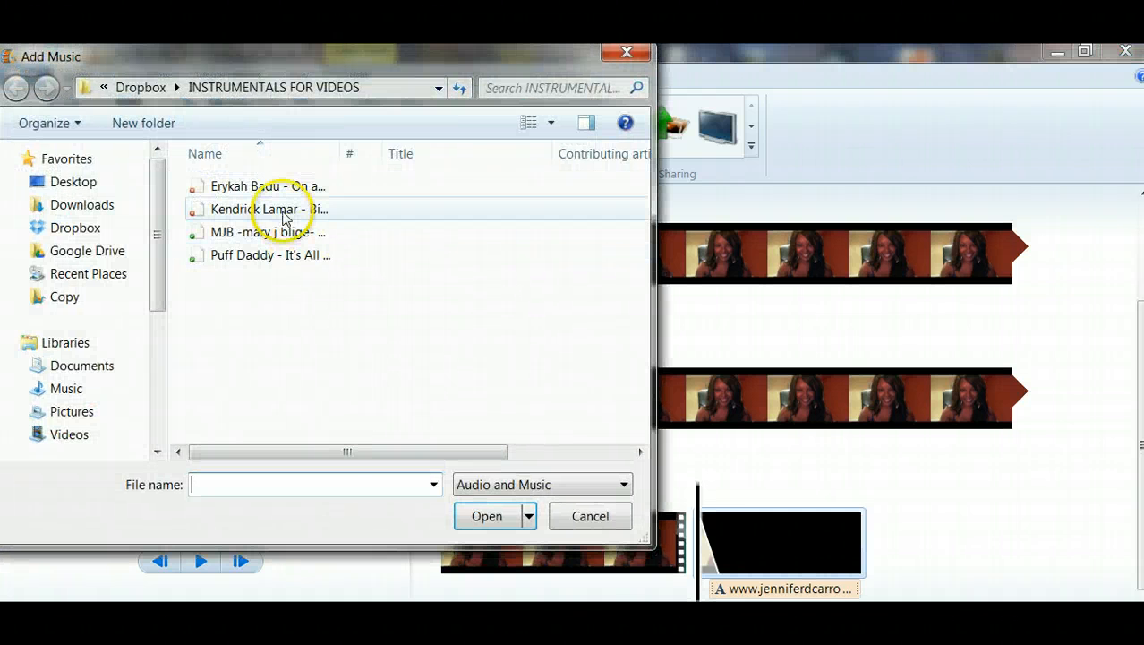
pyautogui.doubleClick(283, 193)
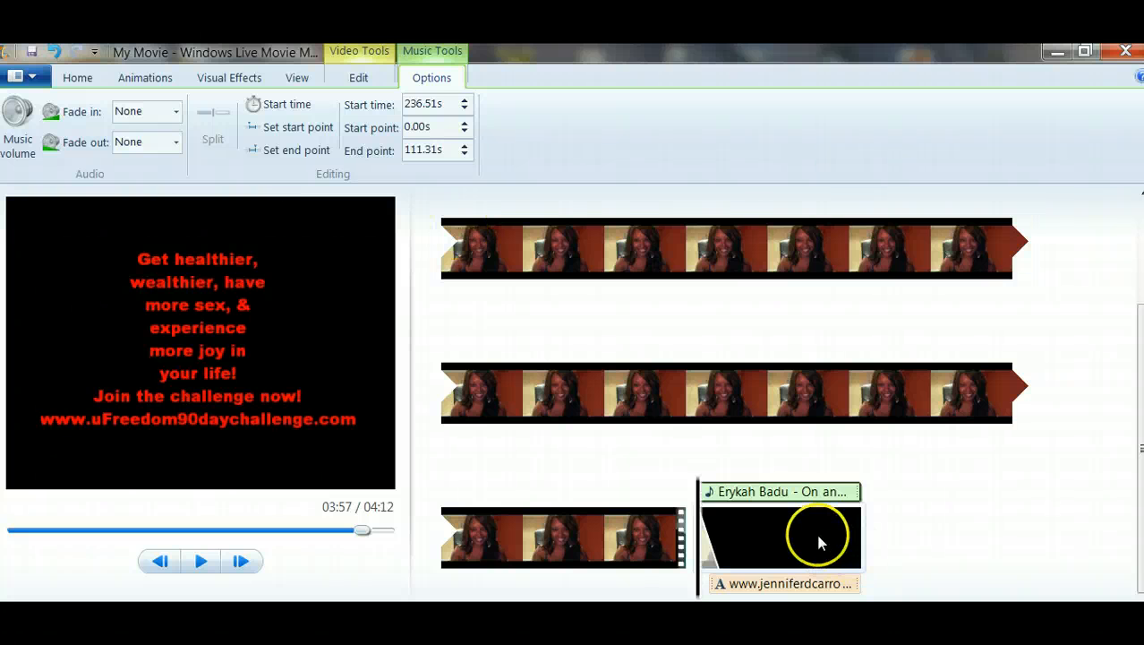
# Set both the fade in and the fade out of the closing music to Slow.
pyautogui.click(176, 114)
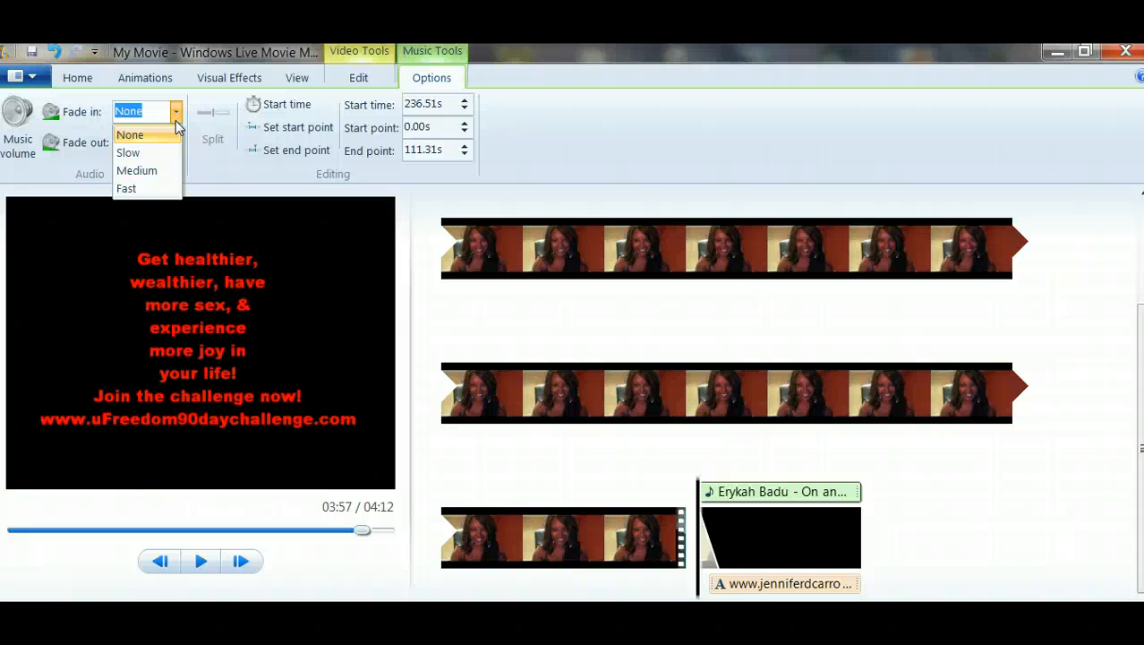
pyautogui.click(130, 152)
pyautogui.click(177, 146)
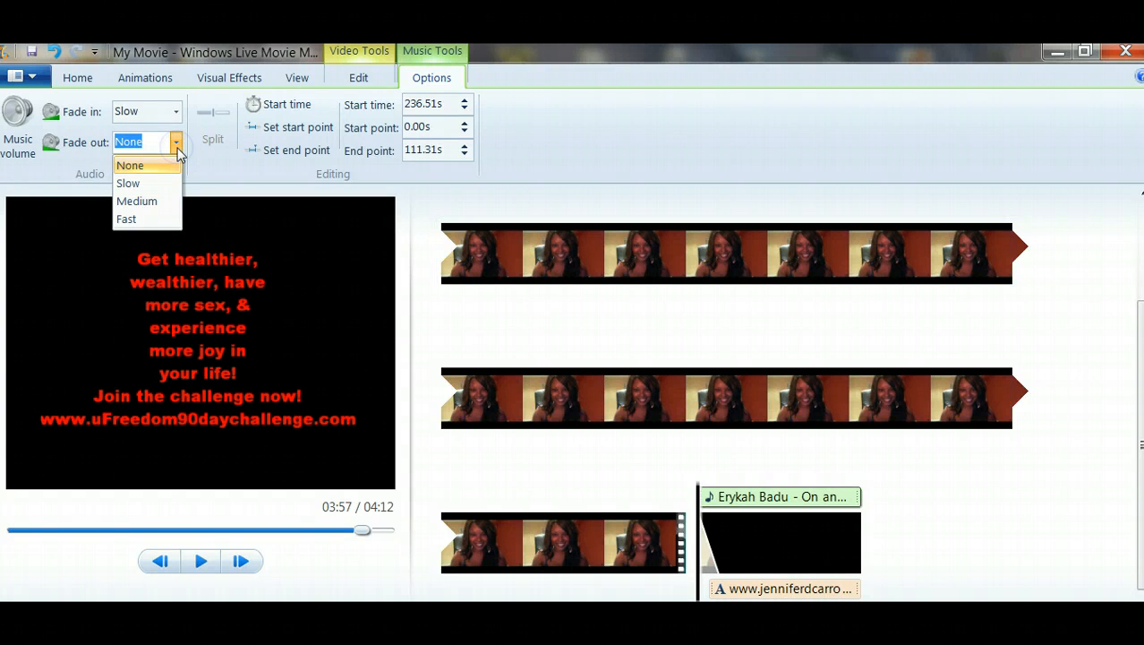
pyautogui.click(143, 182)
# Try Fast for both fades of the closing music and play the closing clip with it.
pyautogui.click(177, 111)
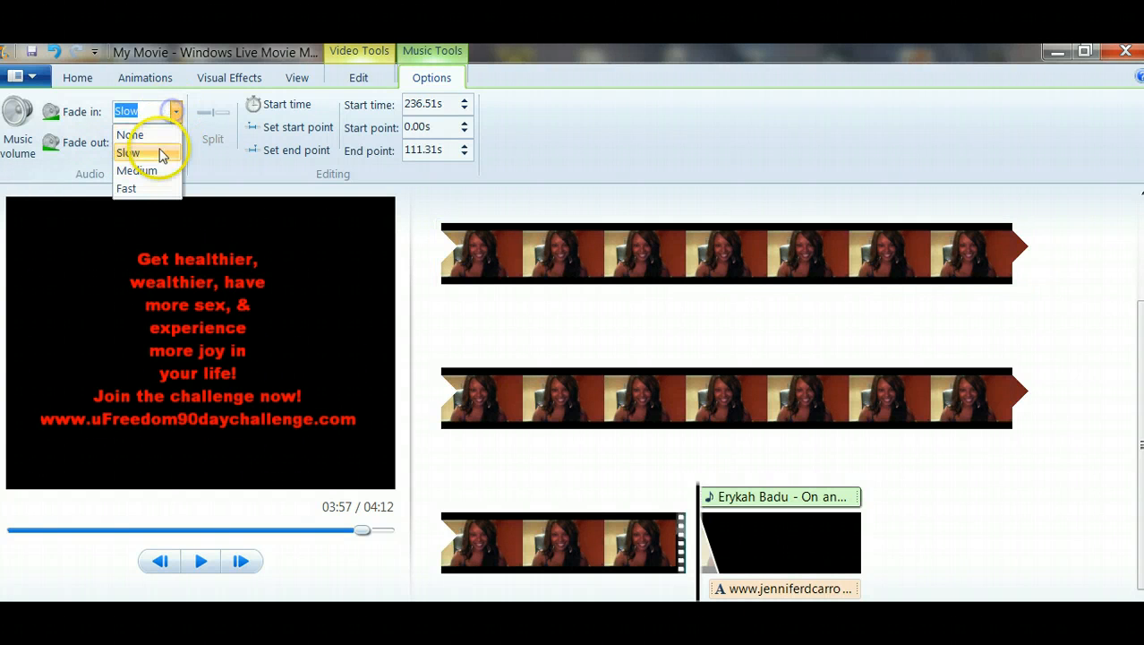
pyautogui.click(146, 188)
pyautogui.click(178, 143)
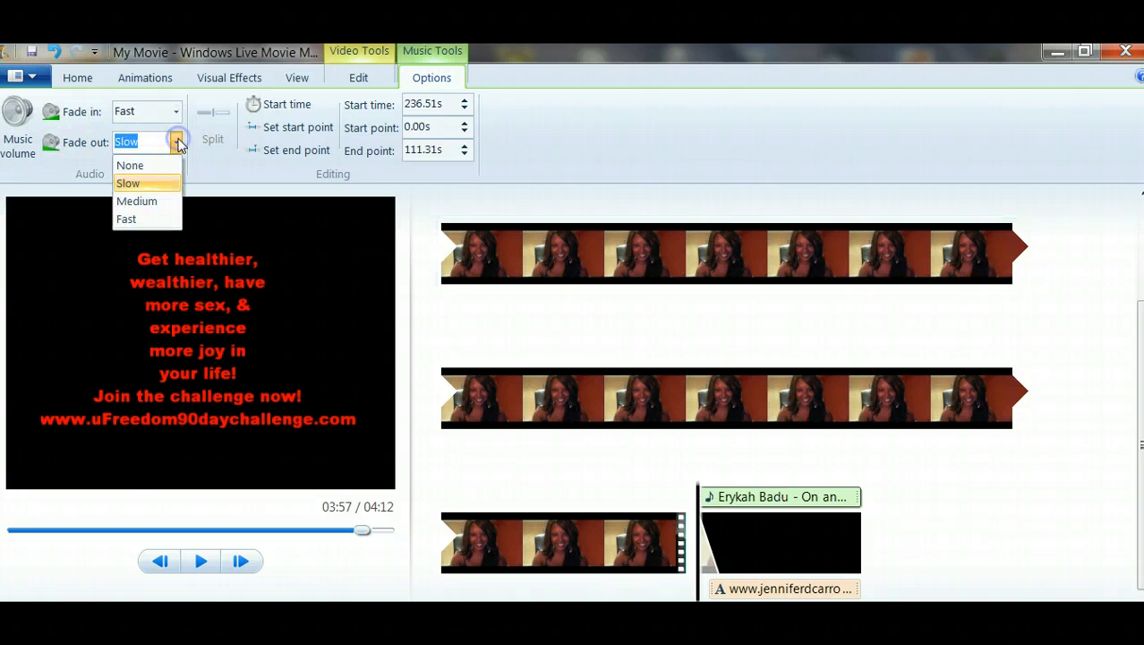
pyautogui.click(146, 216)
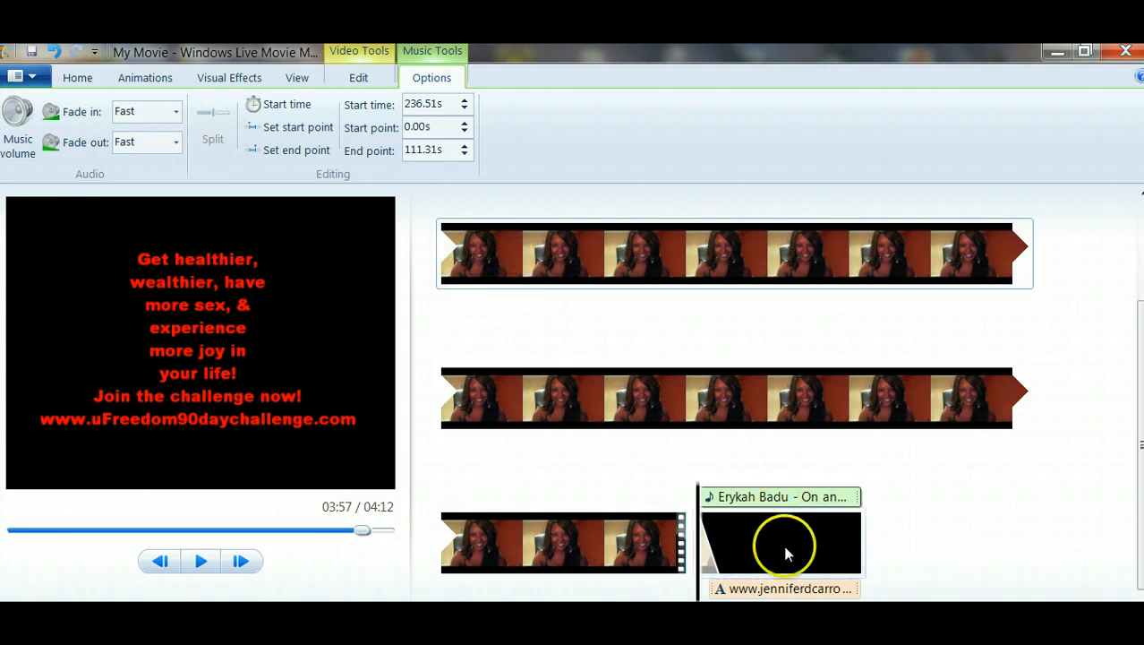
pyautogui.scroll(1, 768, 481)
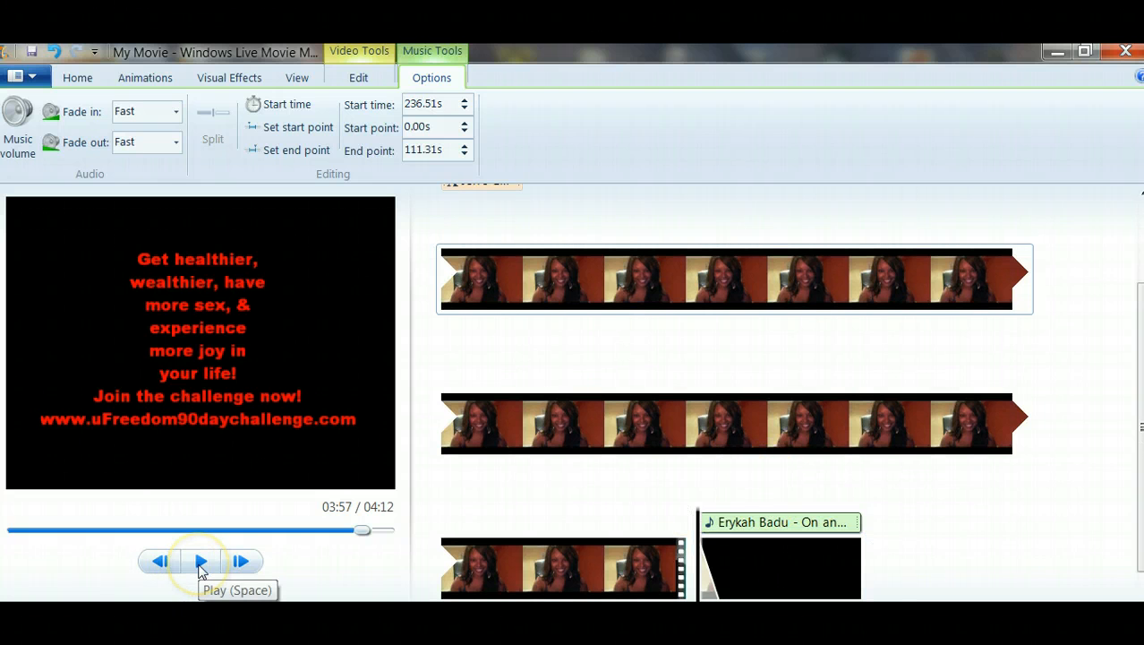
pyautogui.click(200, 561)
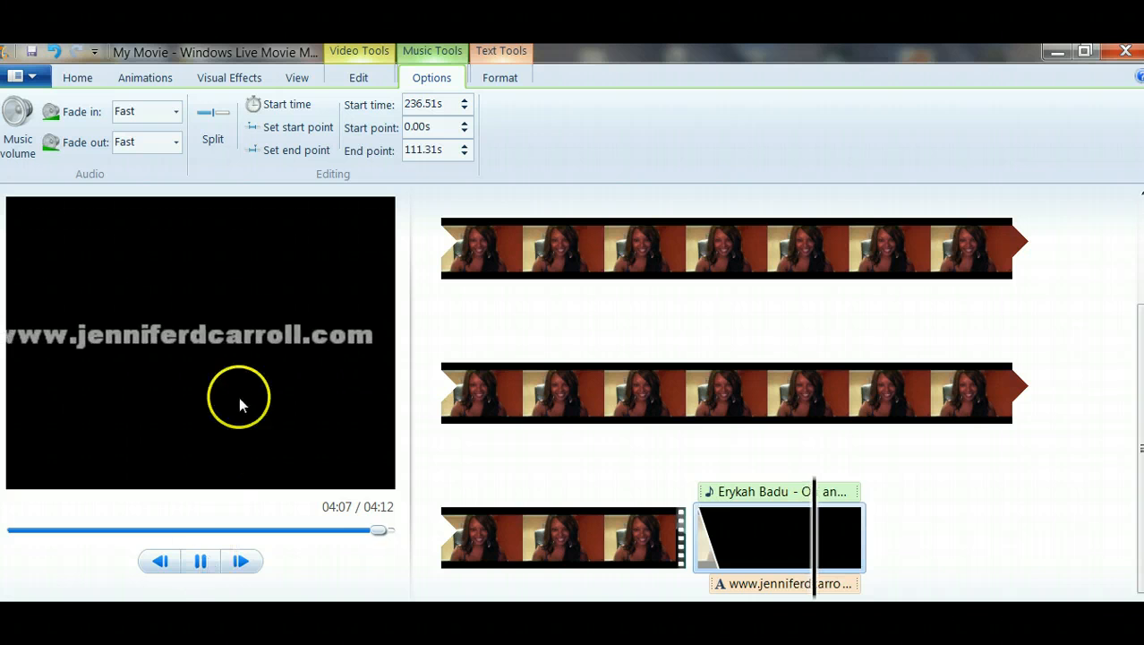
# Change the closing music's fade in and fade out to Slow.
pyautogui.click(174, 111)
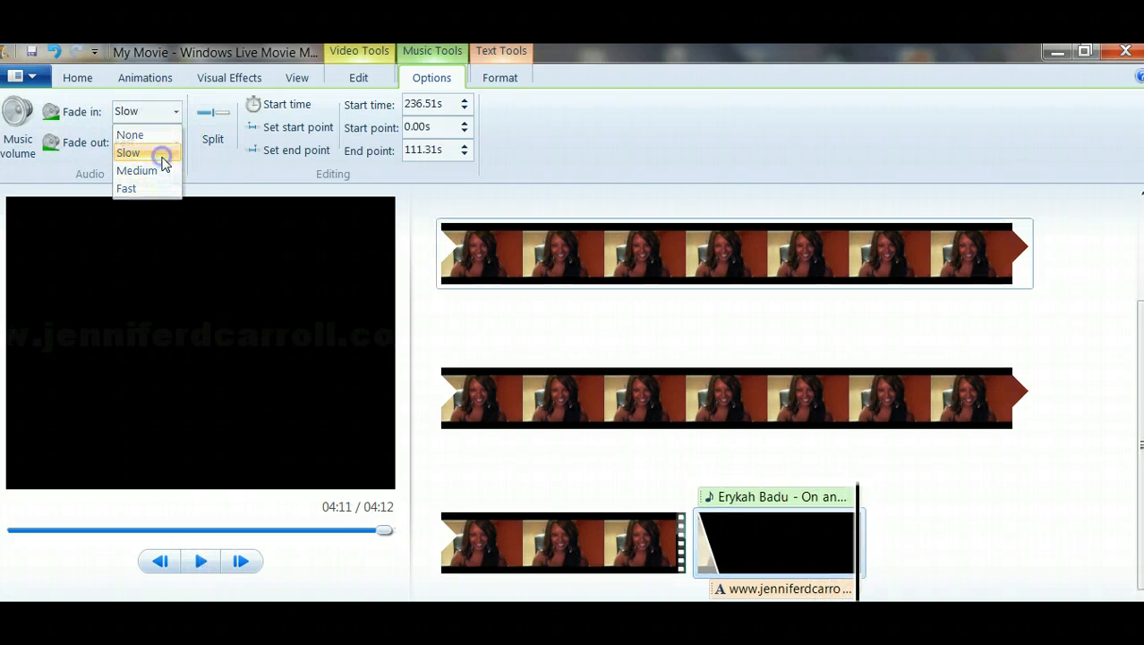
pyautogui.click(154, 152)
pyautogui.click(174, 143)
pyautogui.click(154, 185)
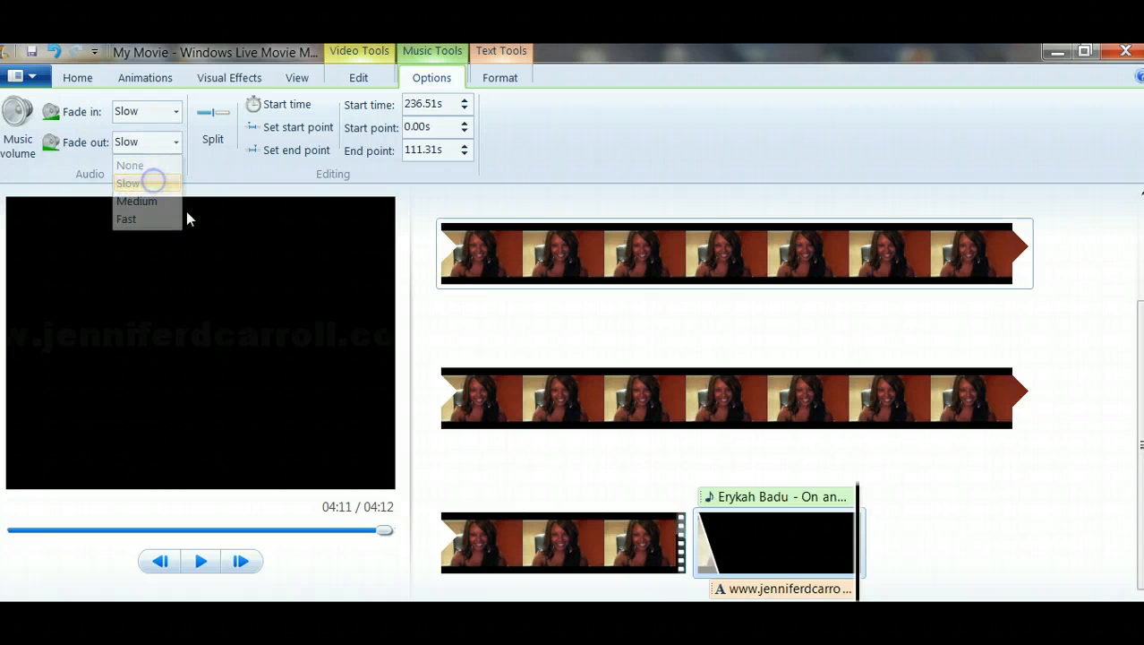
# Play the closing title from its start to check the slow music fades, and select its music track.
pyautogui.click(685, 546)
pyautogui.click(702, 555)
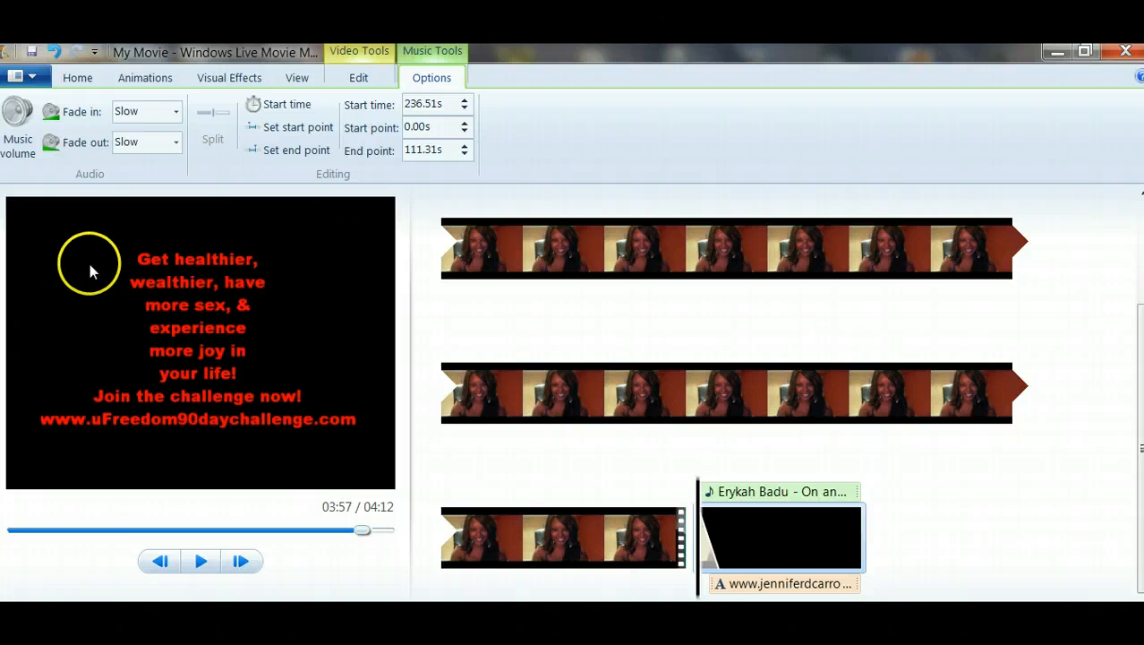
pyautogui.click(202, 560)
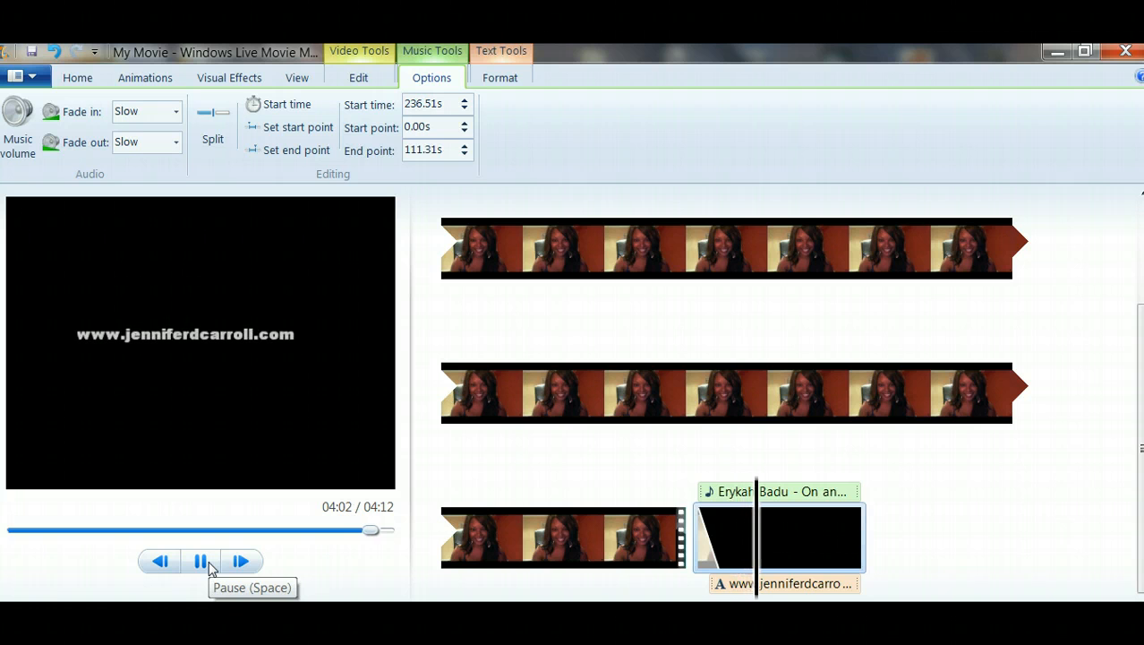
pyautogui.click(579, 495)
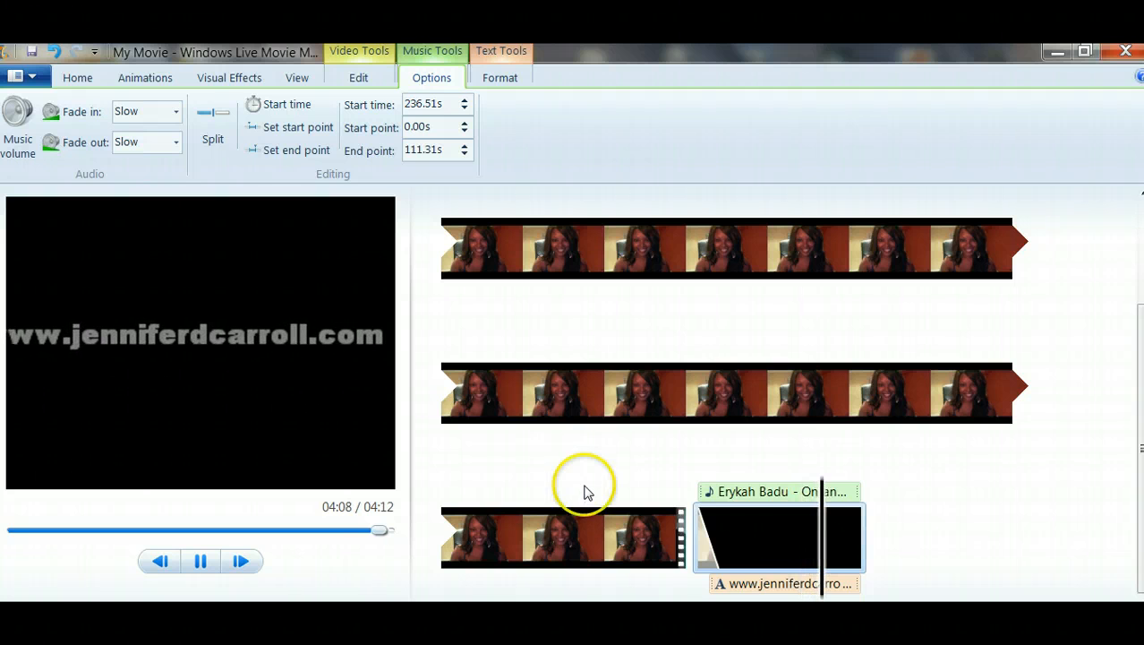
pyautogui.click(705, 493)
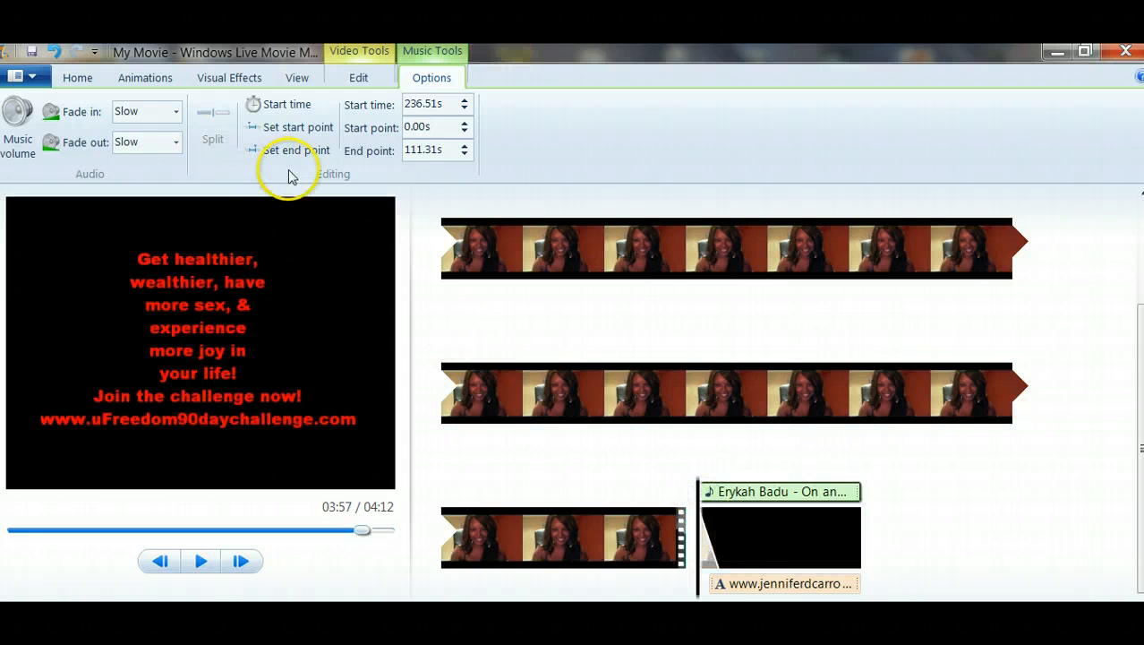
# Preview the movie from the start of the main video clip, right after the opening title.
pyautogui.scroll(-3, 580, 329)
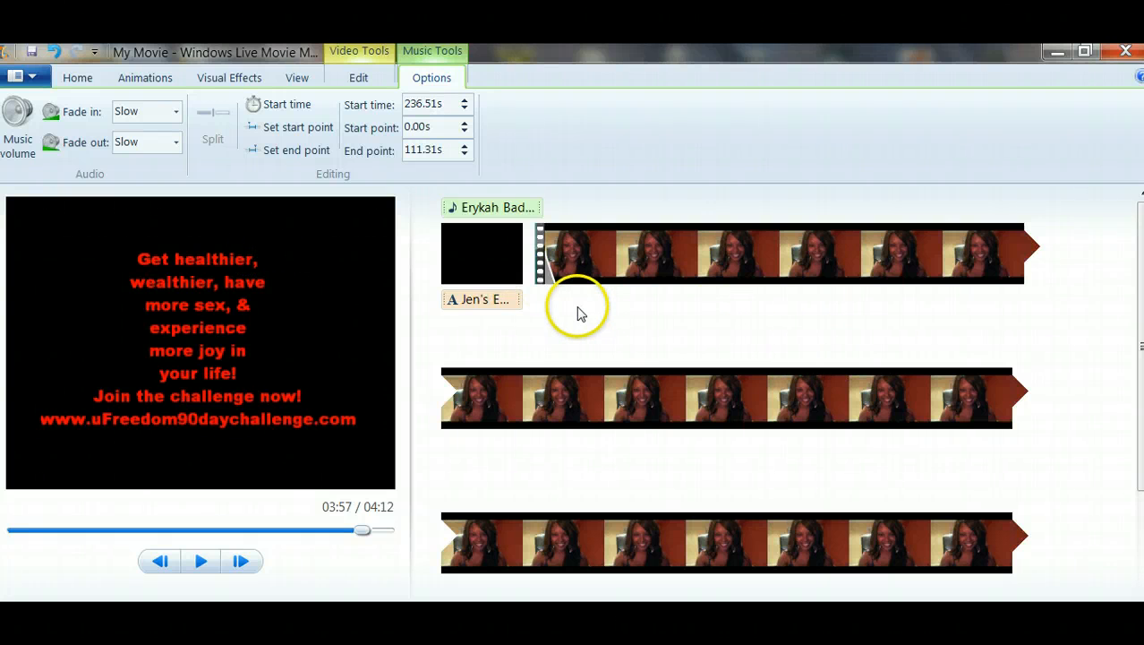
pyautogui.click(562, 268)
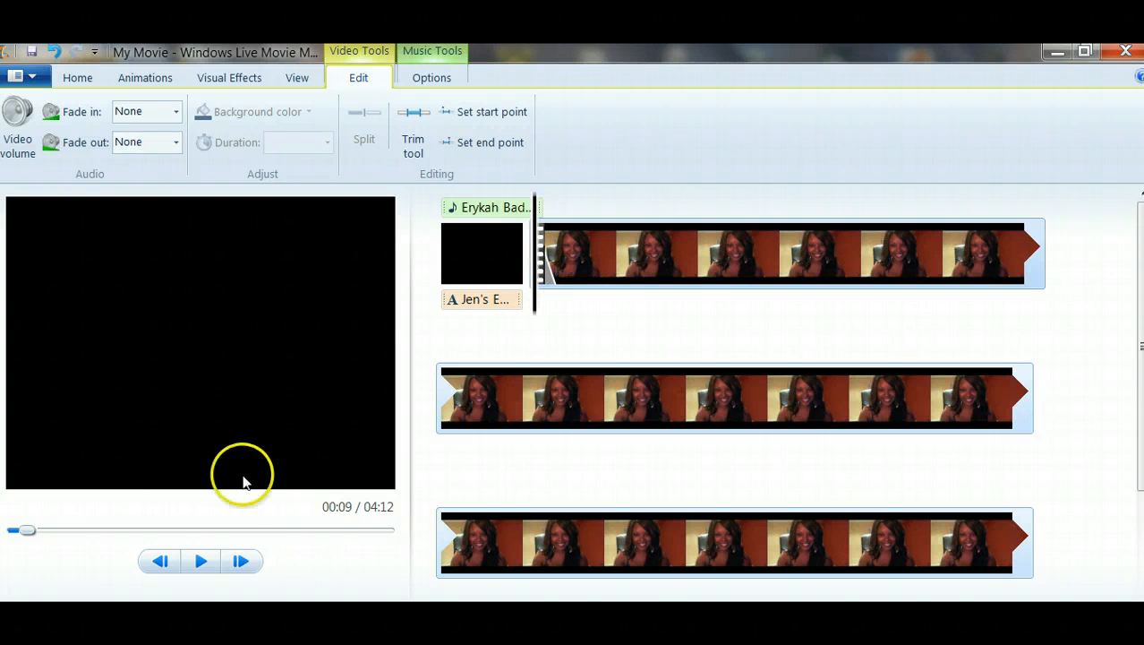
pyautogui.click(200, 561)
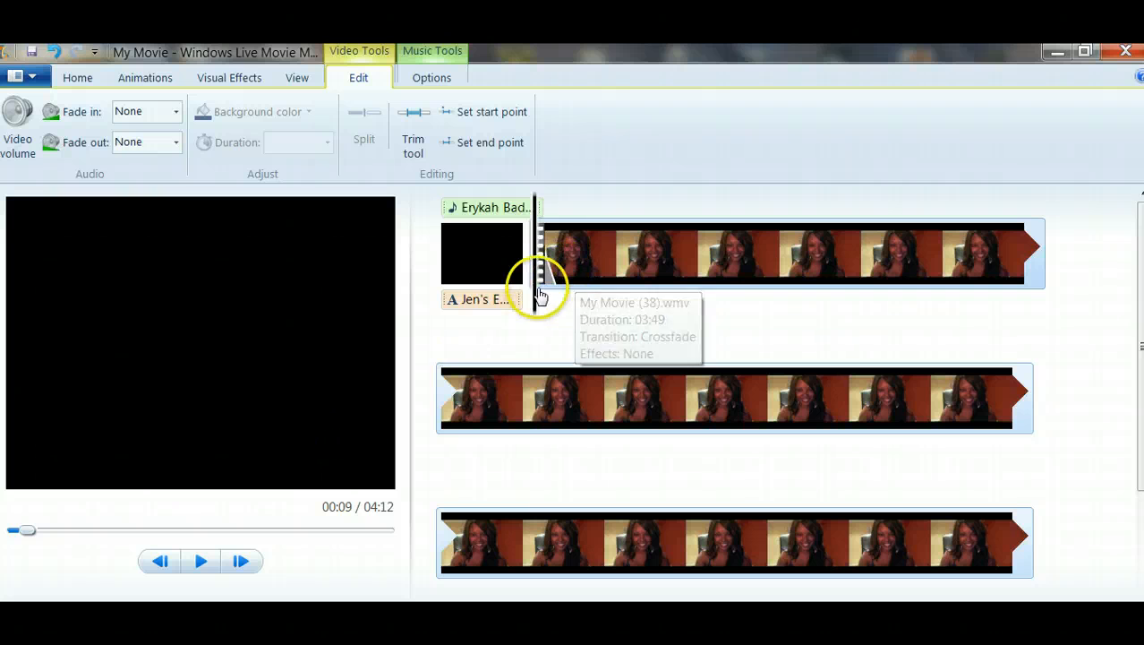
pyautogui.click(561, 271)
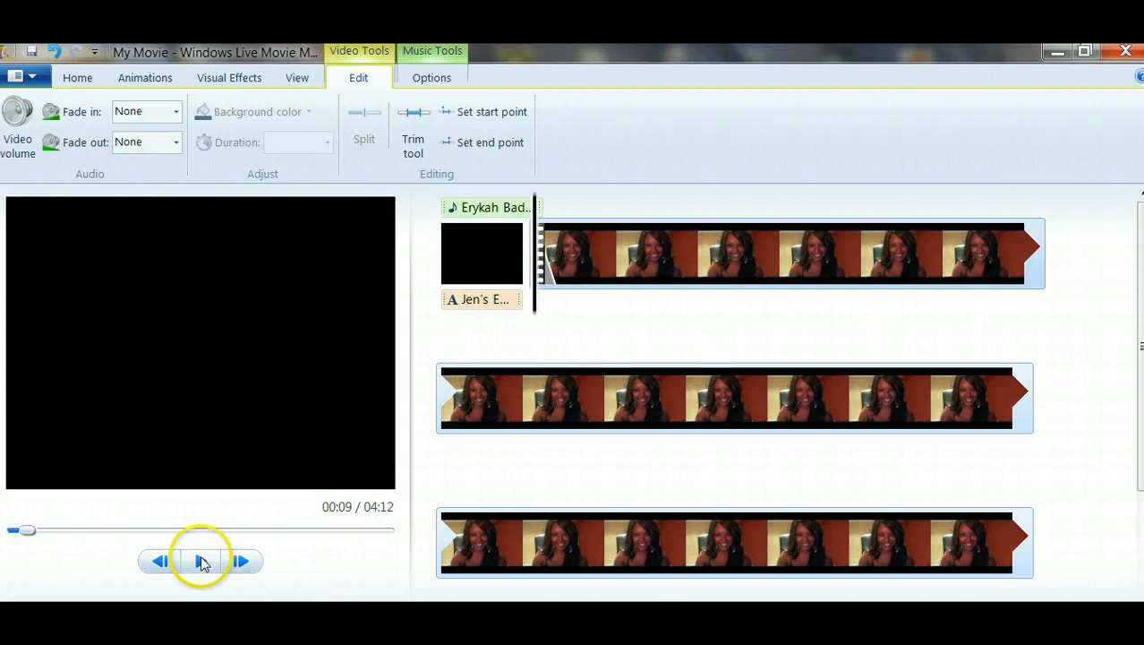
pyautogui.click(202, 562)
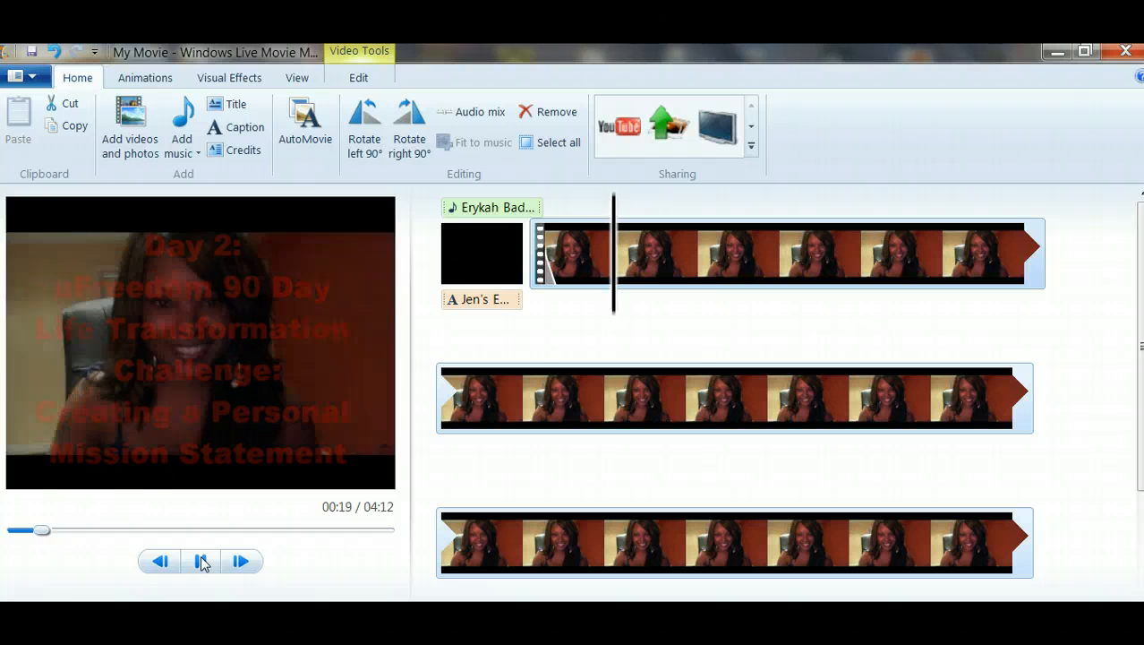
# Pause playback at 00:19 and add a caption there with the presenter's full name, followed by a line break.
pyautogui.click(203, 562)
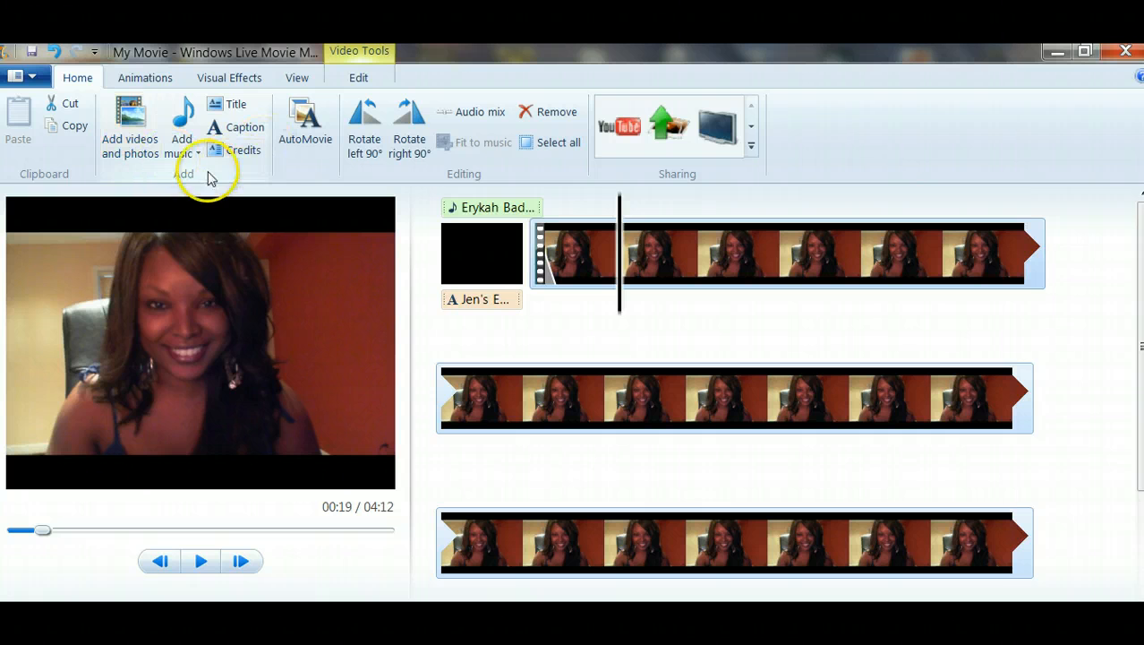
pyautogui.click(231, 132)
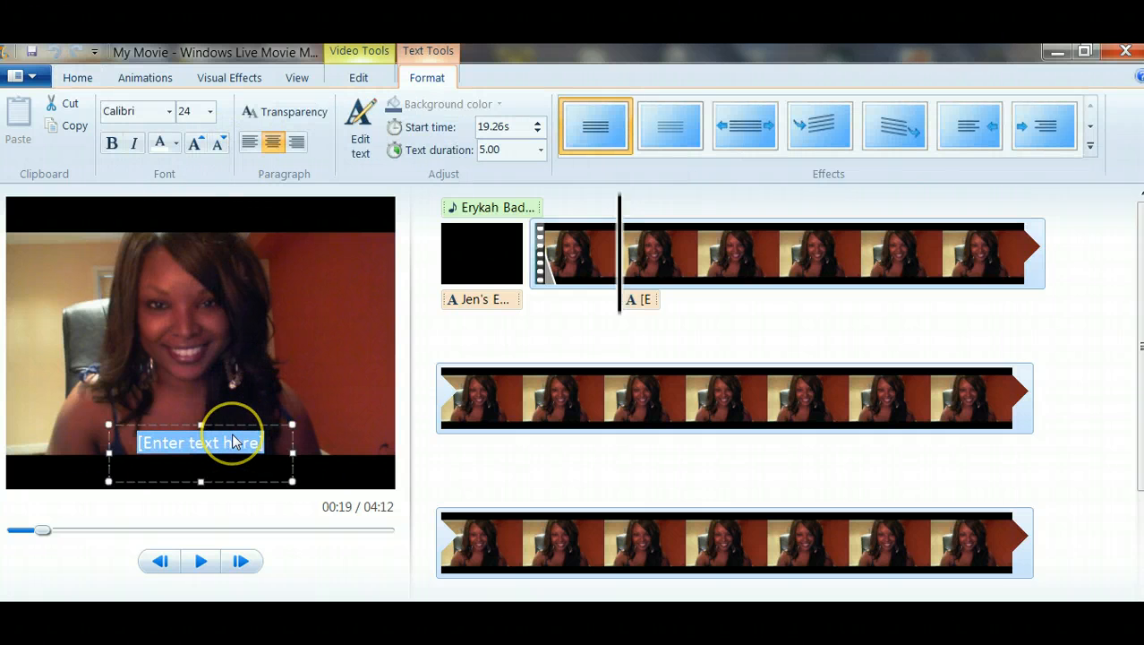
pyautogui.write('Jennifer D. Carro')
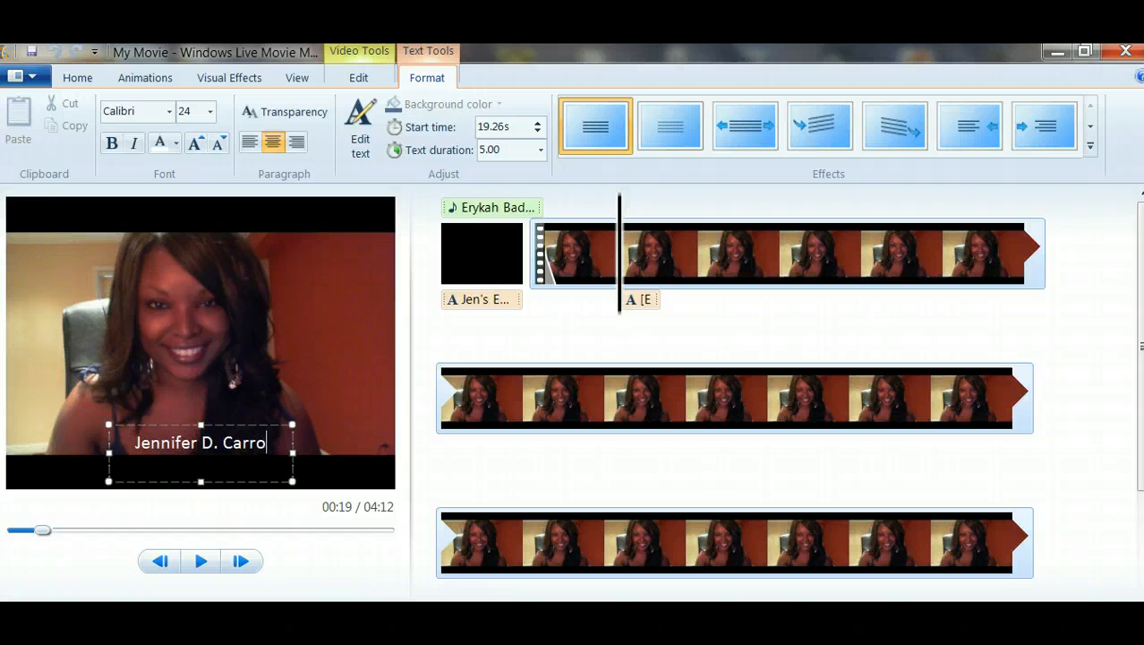
pyautogui.write('ll')
pyautogui.press('Return')
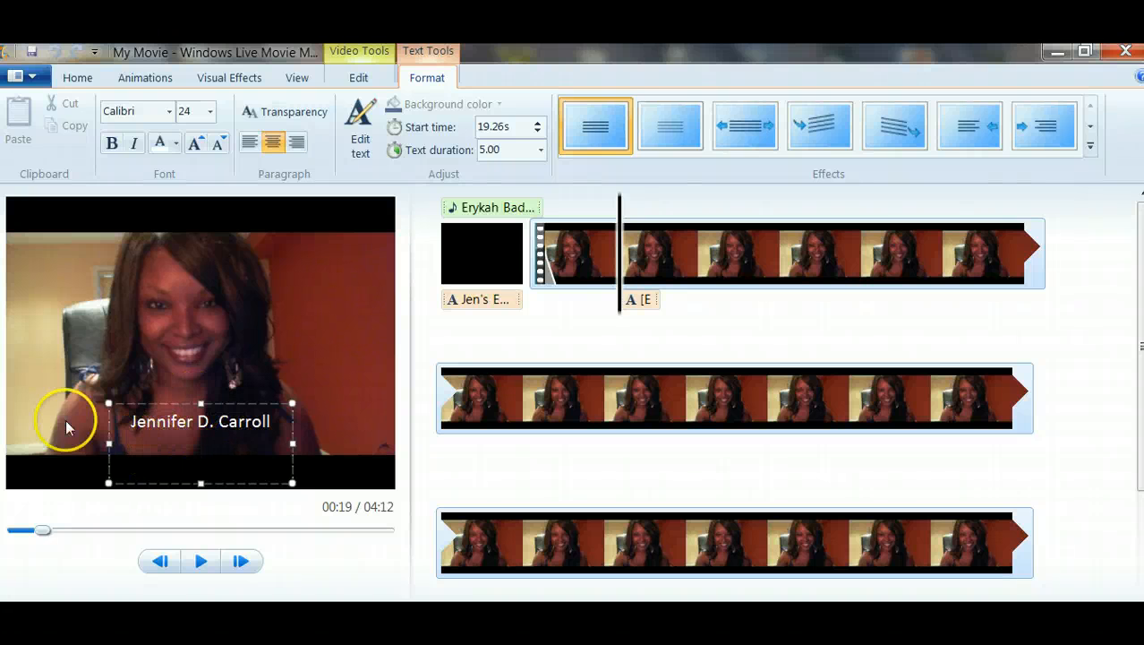
# Widen the name caption's box on both sides, reduce its height and place it over the lower edge of the picture.
pyautogui.moveTo(108, 442); pyautogui.dragTo(30, 437)
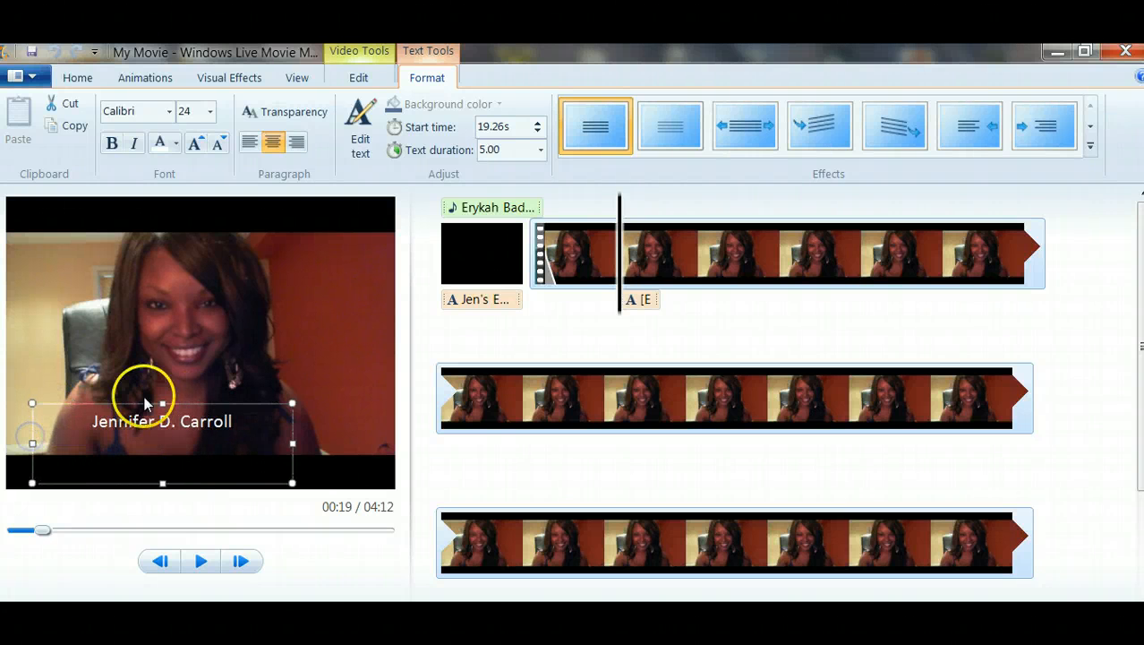
pyautogui.moveTo(293, 442); pyautogui.dragTo(338, 450)
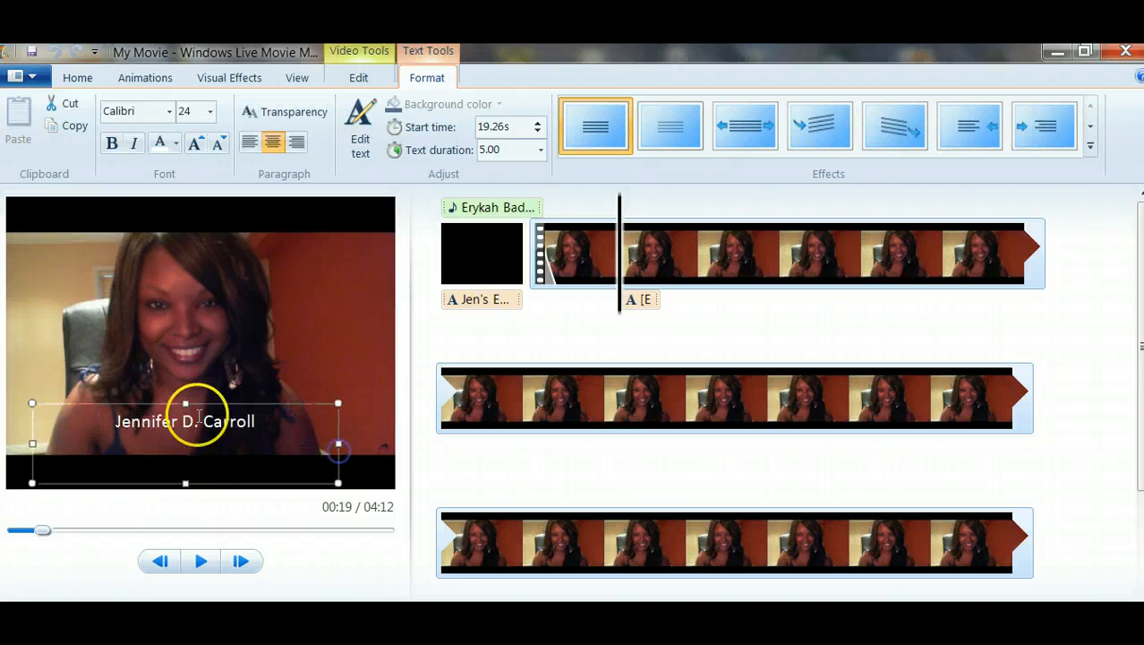
pyautogui.moveTo(186, 483); pyautogui.dragTo(171, 422)
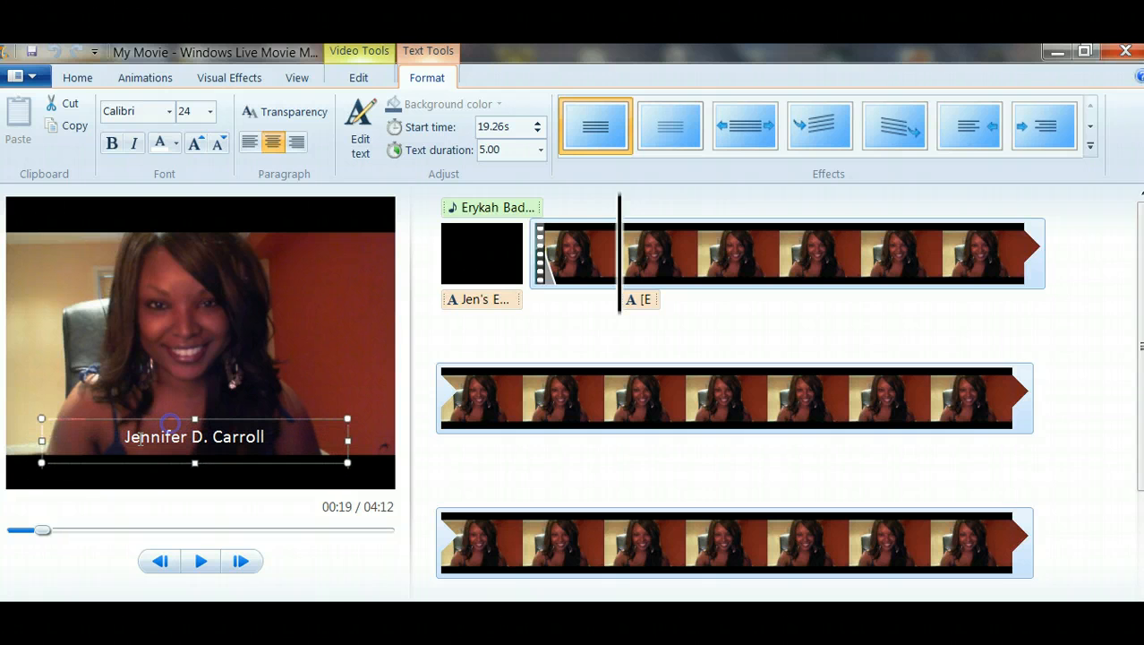
# Change the name caption's text color to green and adjust its box near the lower edge of the picture.
pyautogui.click(119, 452)
pyautogui.click(175, 144)
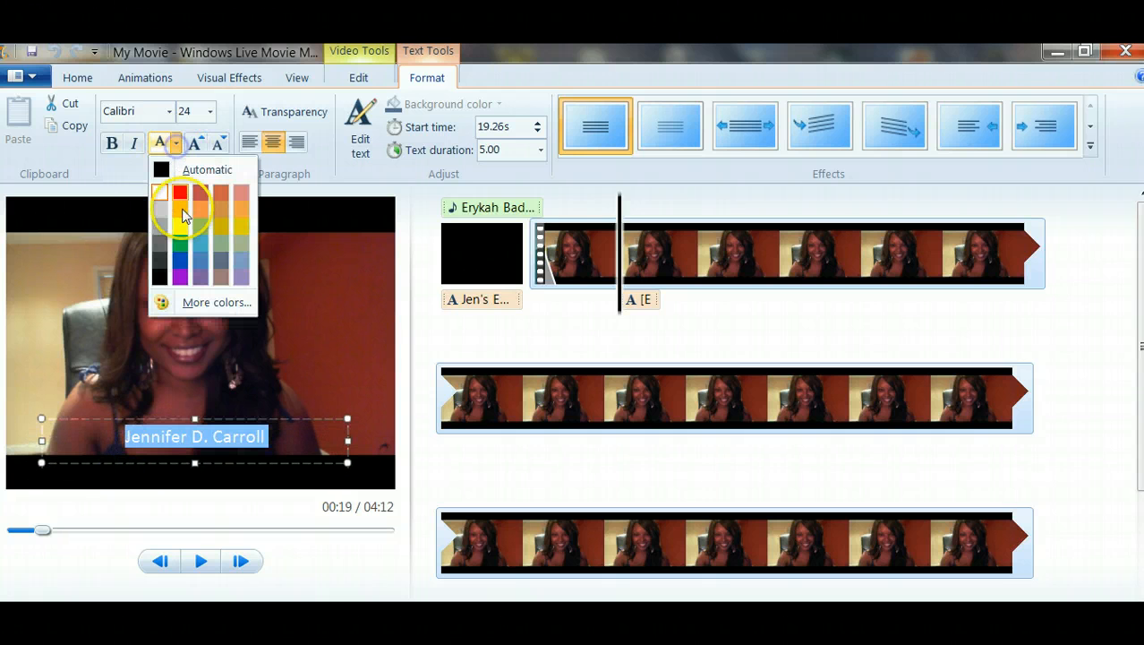
pyautogui.click(182, 238)
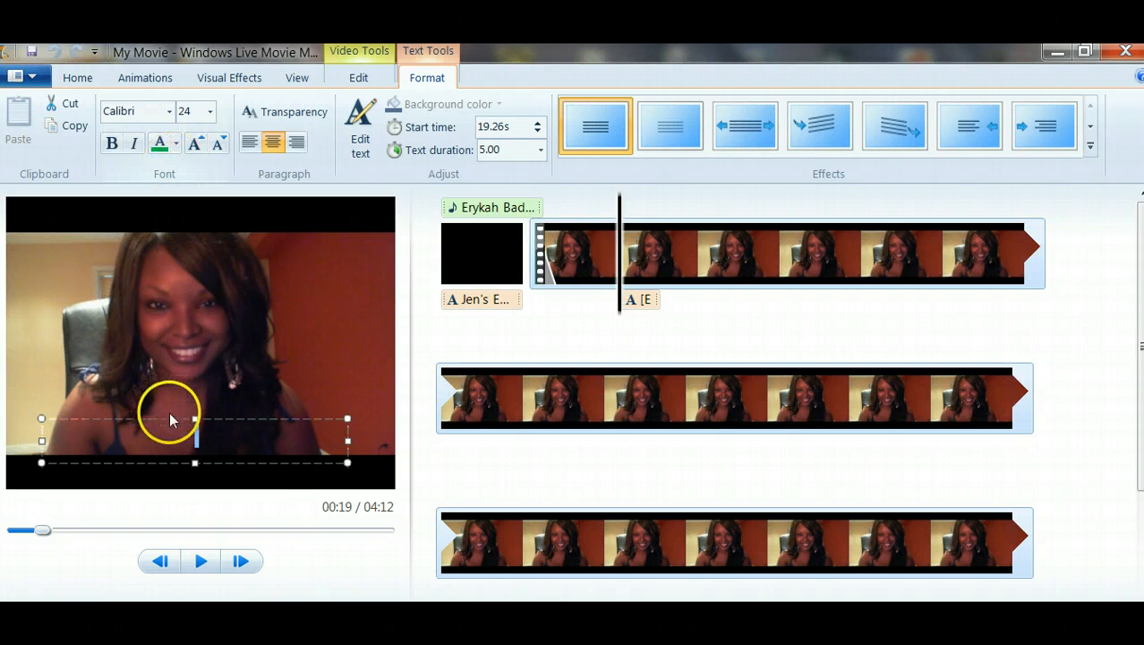
pyautogui.click(138, 437)
pyautogui.click(197, 416)
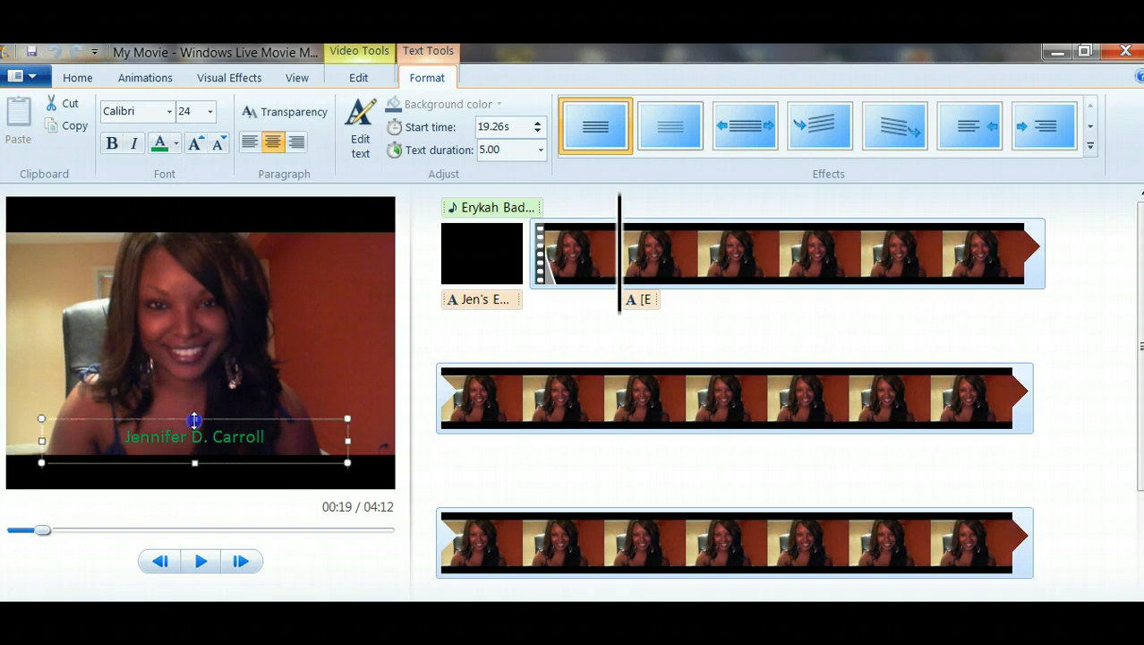
pyautogui.click(74, 446)
pyautogui.click(90, 444)
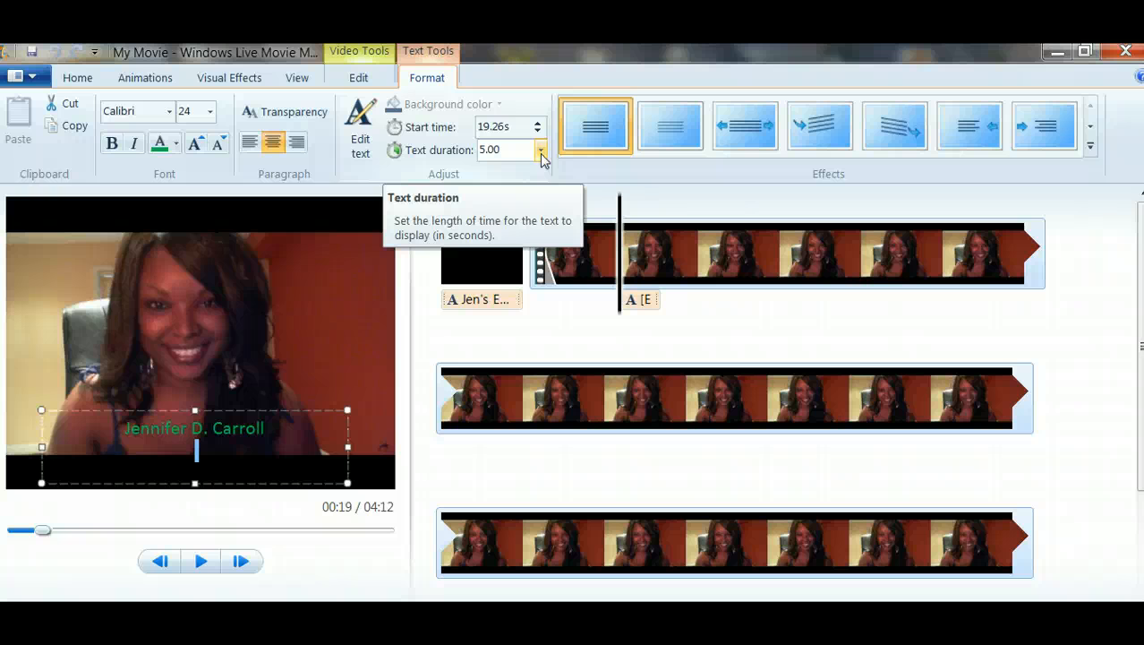
# Set the main video clip's start point at 00:17 on the timeline and preview the clip from its new beginning.
pyautogui.click(542, 280)
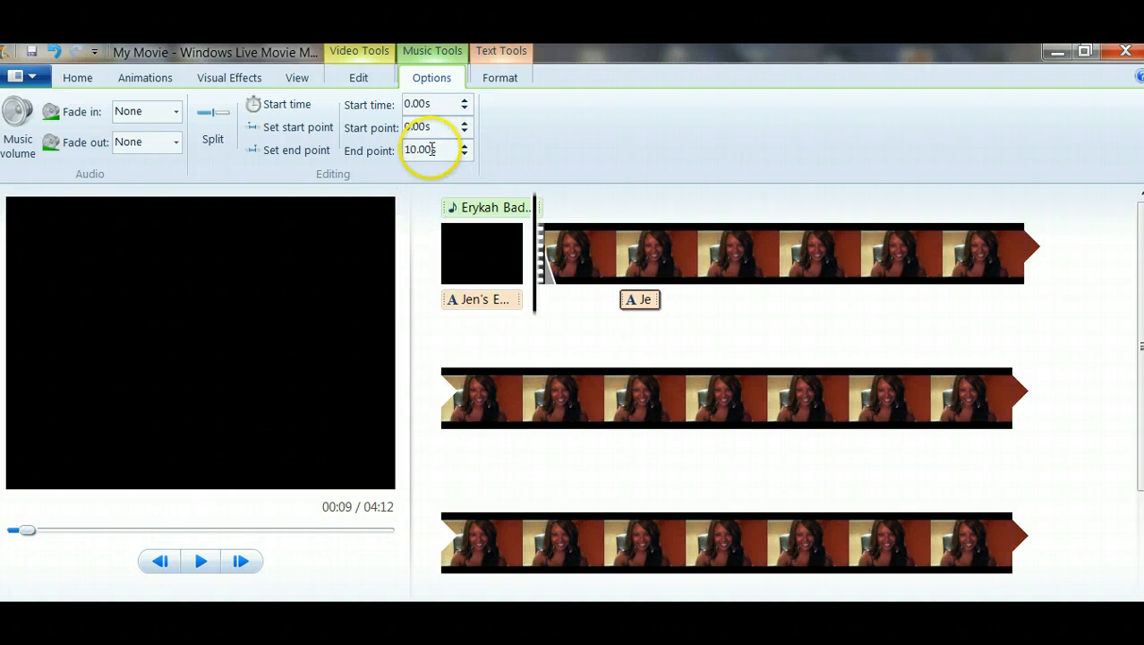
pyautogui.click(379, 88)
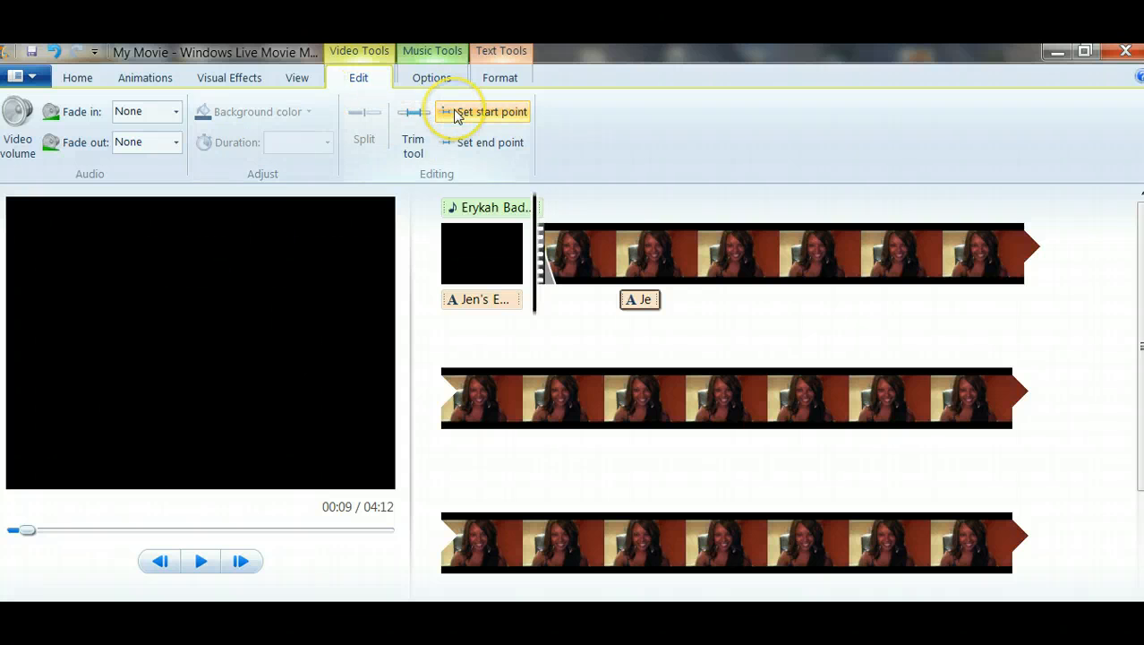
pyautogui.click(546, 274)
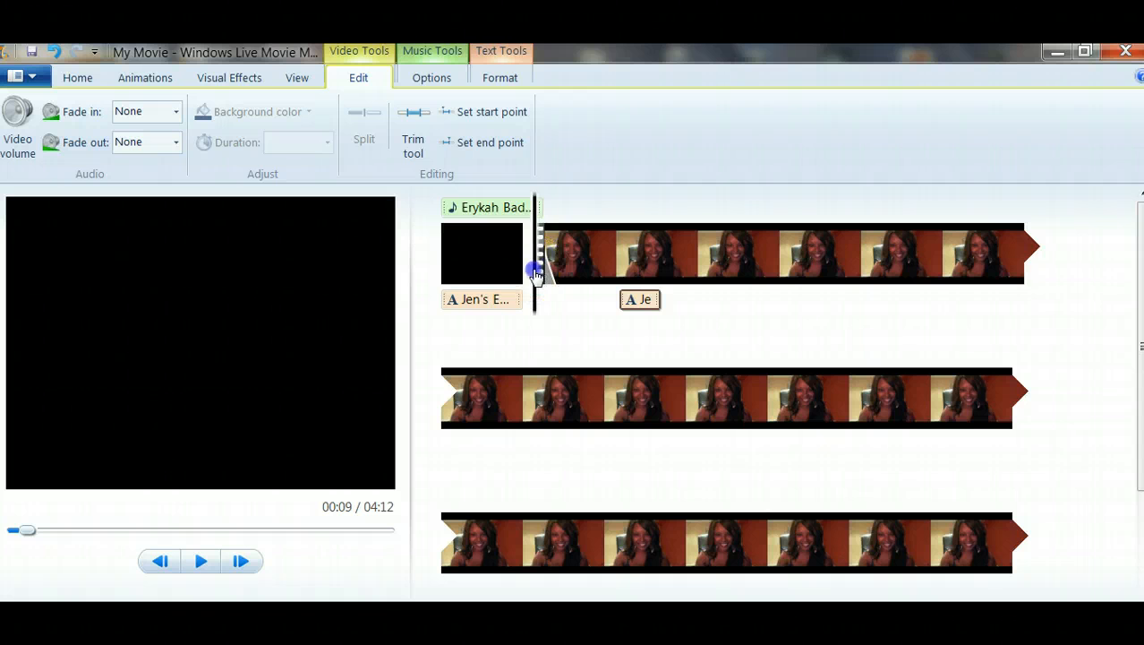
pyautogui.moveTo(535, 273); pyautogui.dragTo(599, 286)
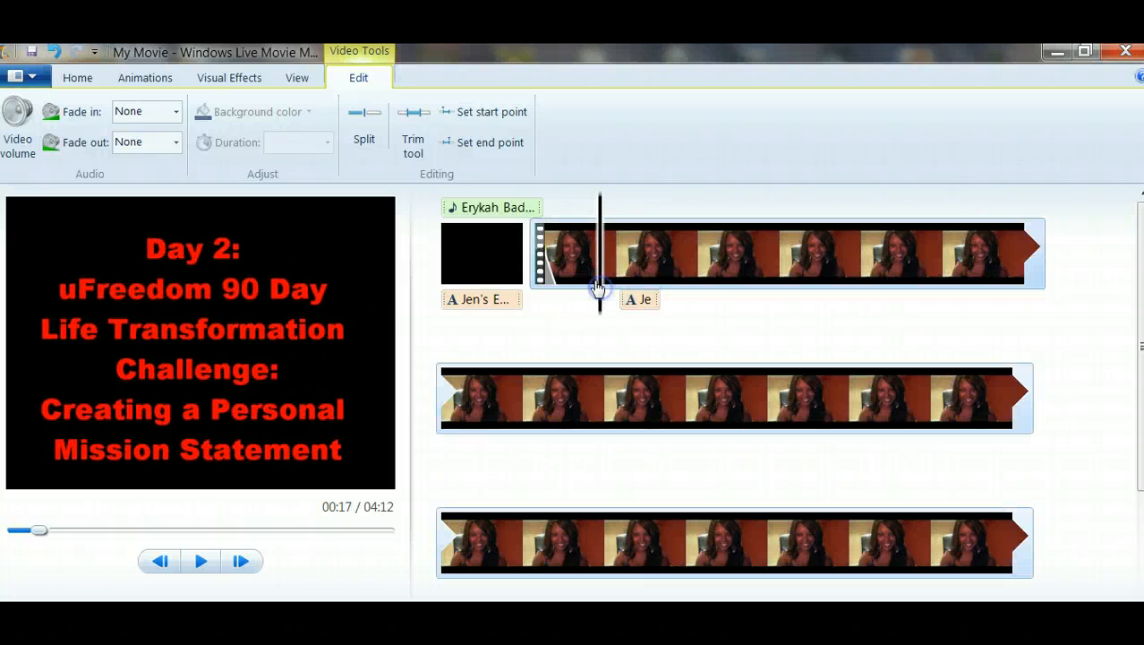
pyautogui.click(493, 119)
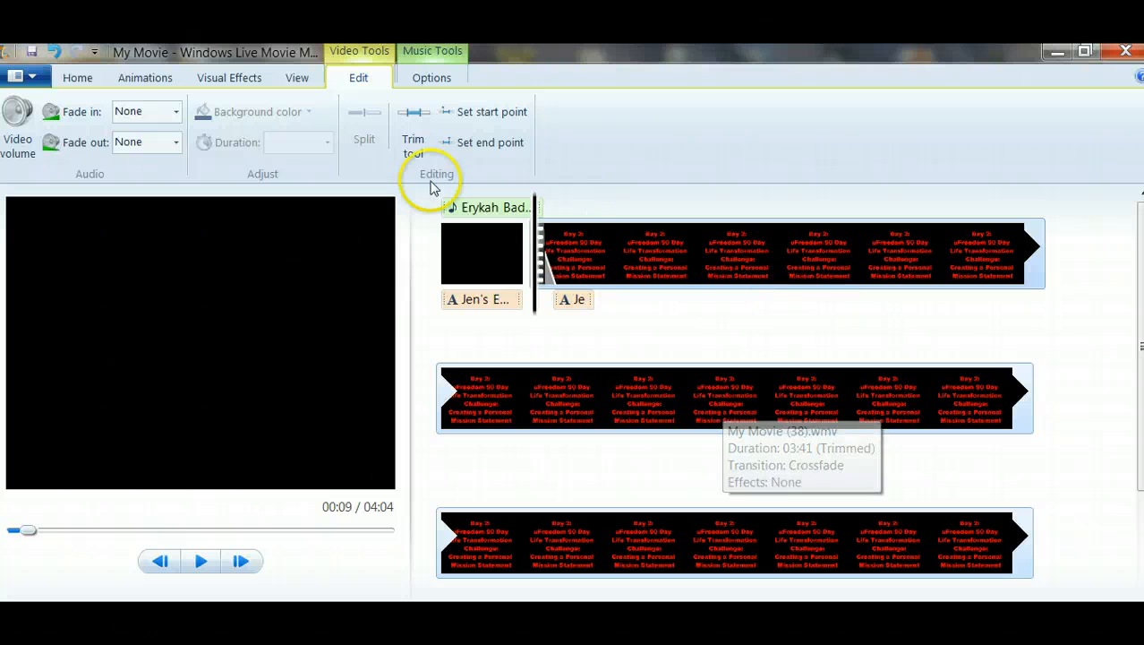
pyautogui.click(200, 560)
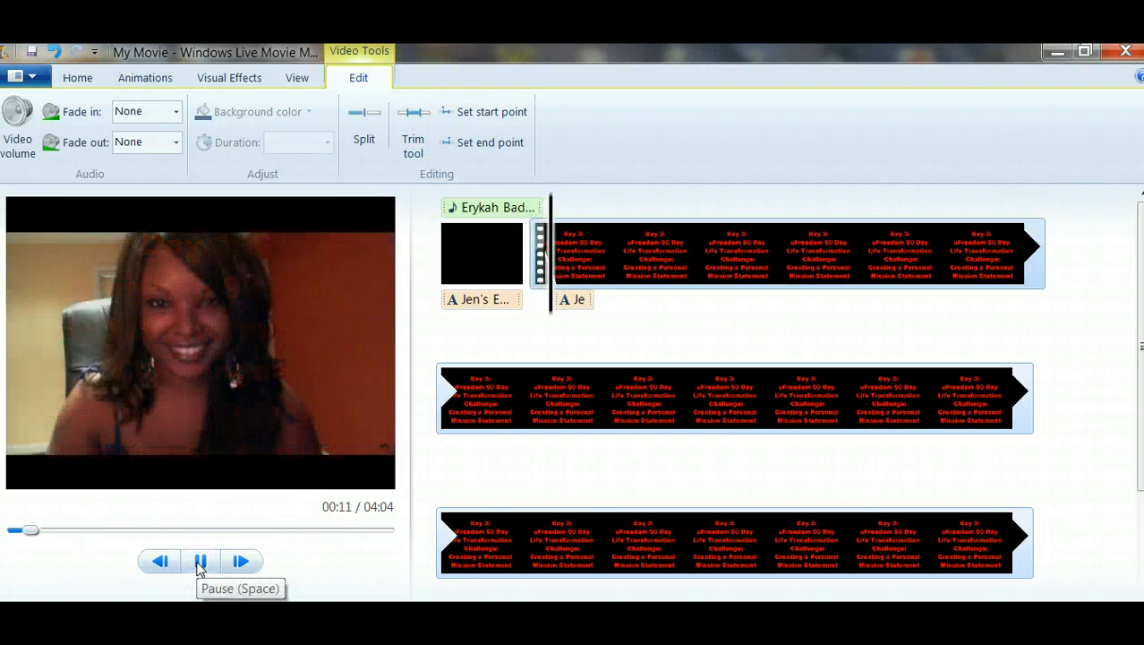
pyautogui.click(200, 562)
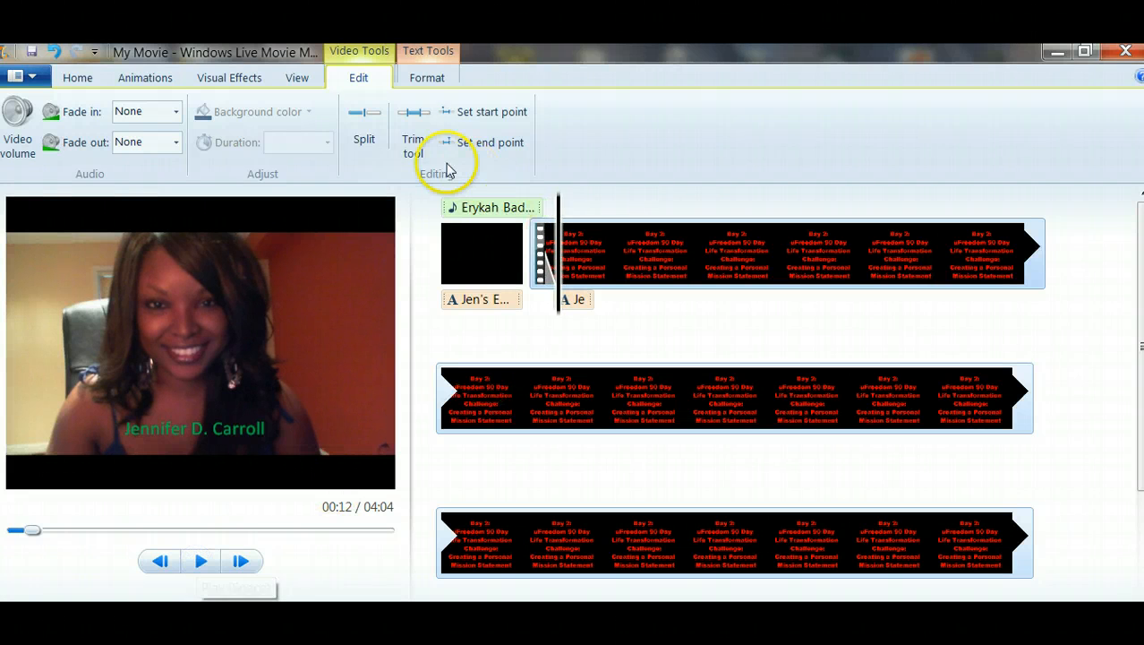
# Rotate the main video clip left by 90° four times, a full turn.
pyautogui.click(90, 77)
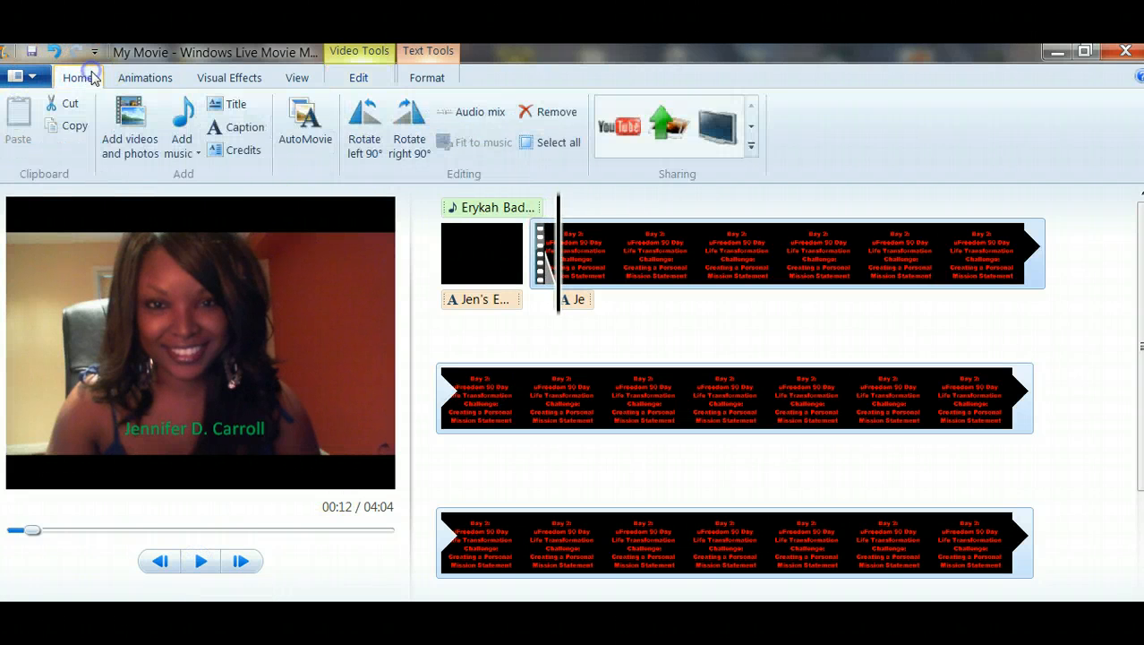
pyautogui.click(373, 144)
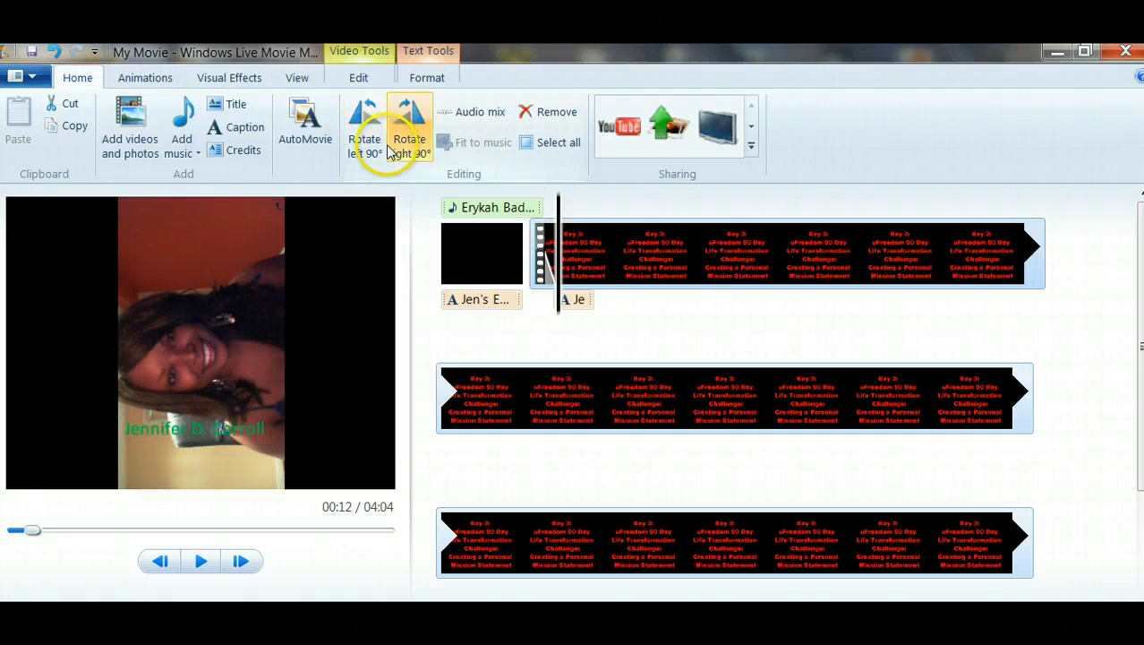
pyautogui.click(362, 148)
pyautogui.click(362, 148)
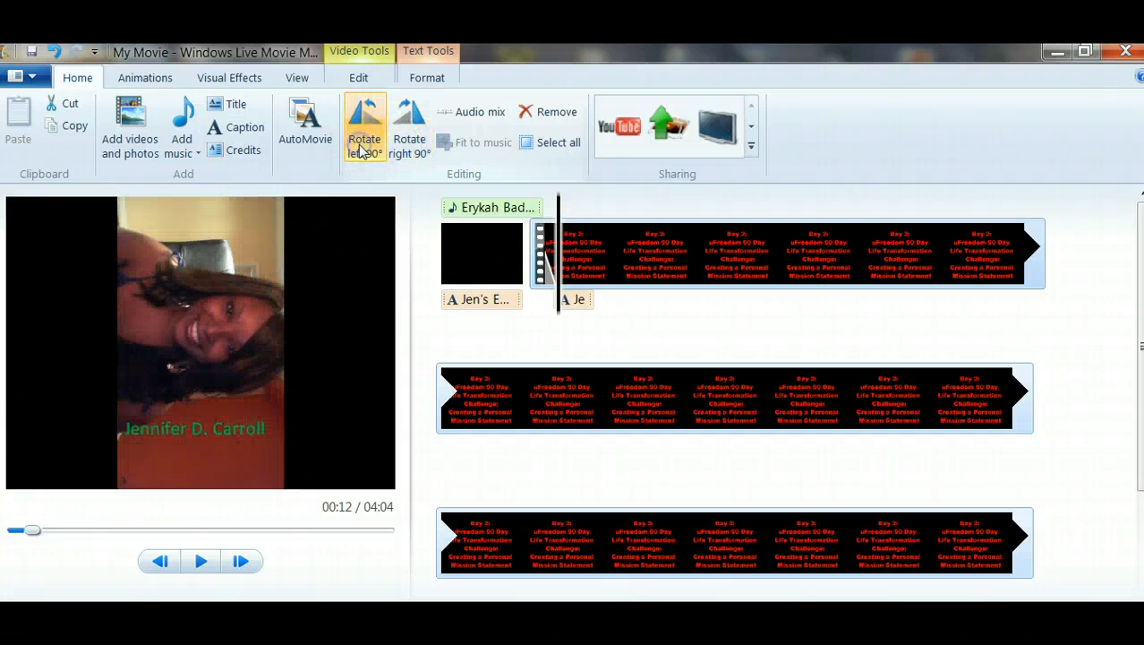
pyautogui.click(362, 147)
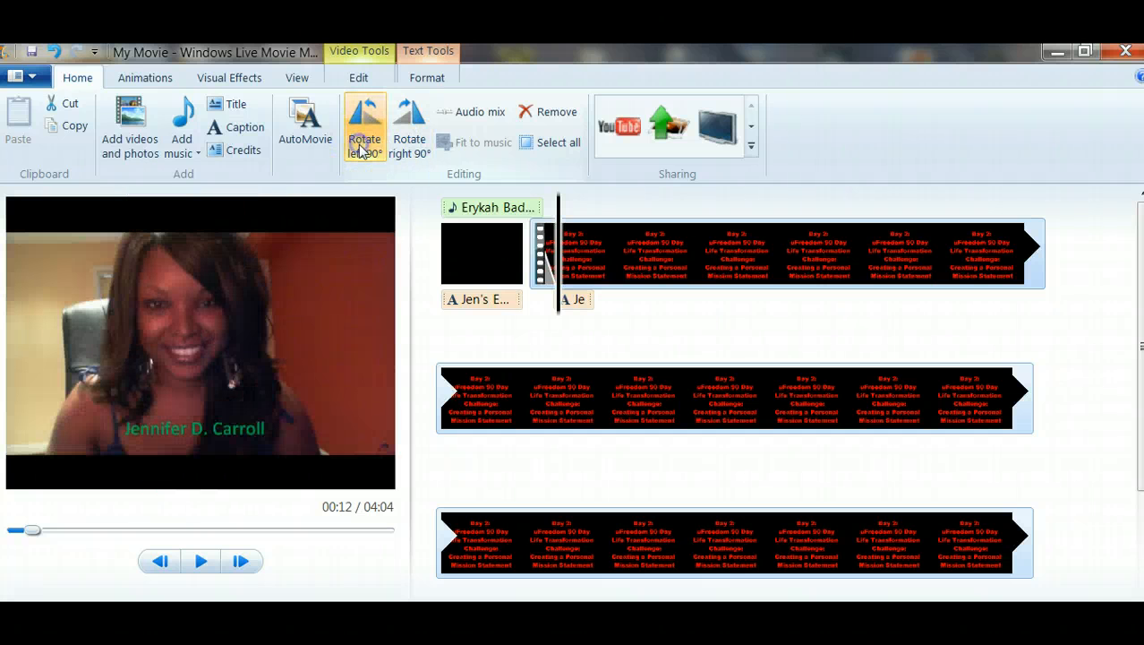
# Add the photo "jen new" from the Dropbox folder to the project, with the playhead at the main clip's start.
pyautogui.click(534, 264)
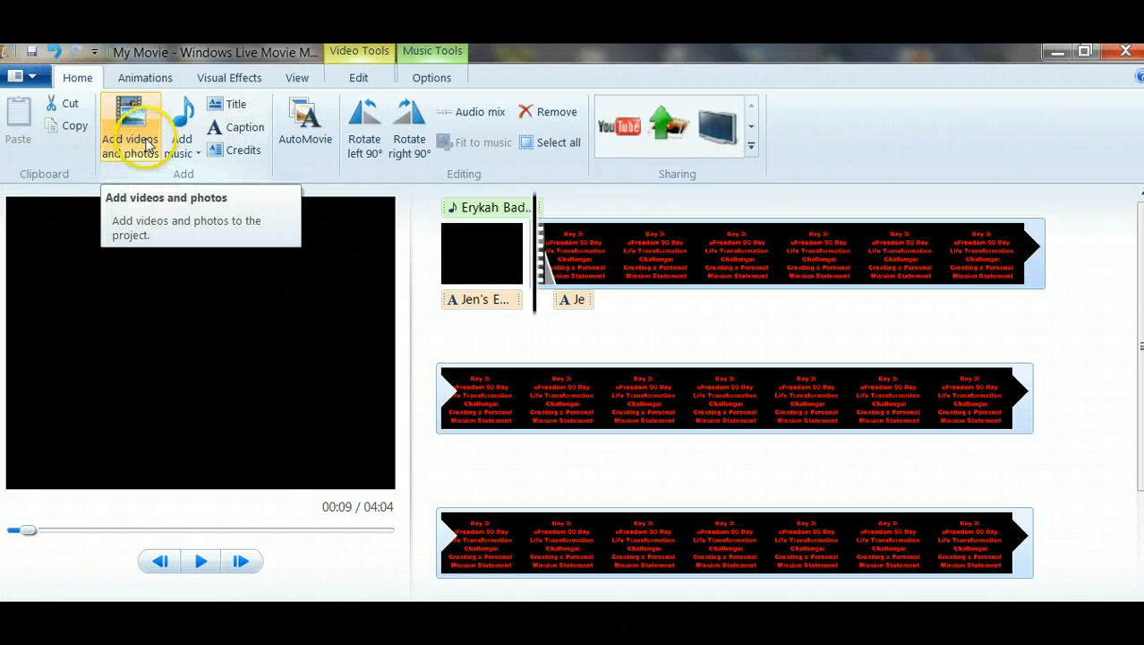
pyautogui.click(134, 150)
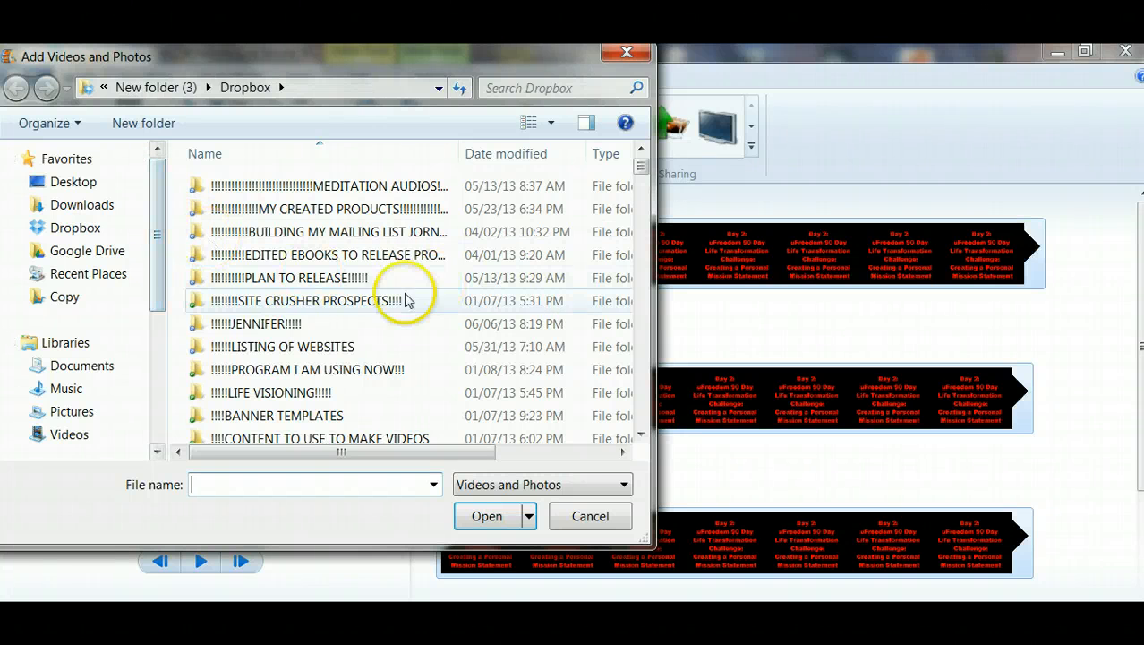
pyautogui.moveTo(636, 167); pyautogui.dragTo(639, 380)
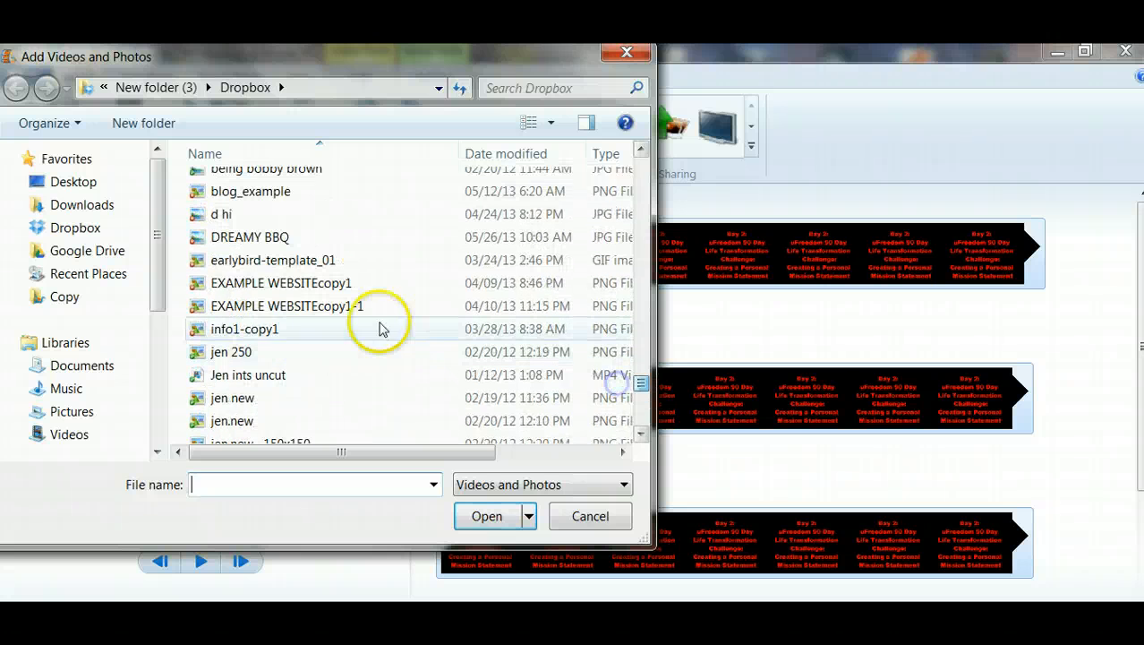
pyautogui.doubleClick(253, 399)
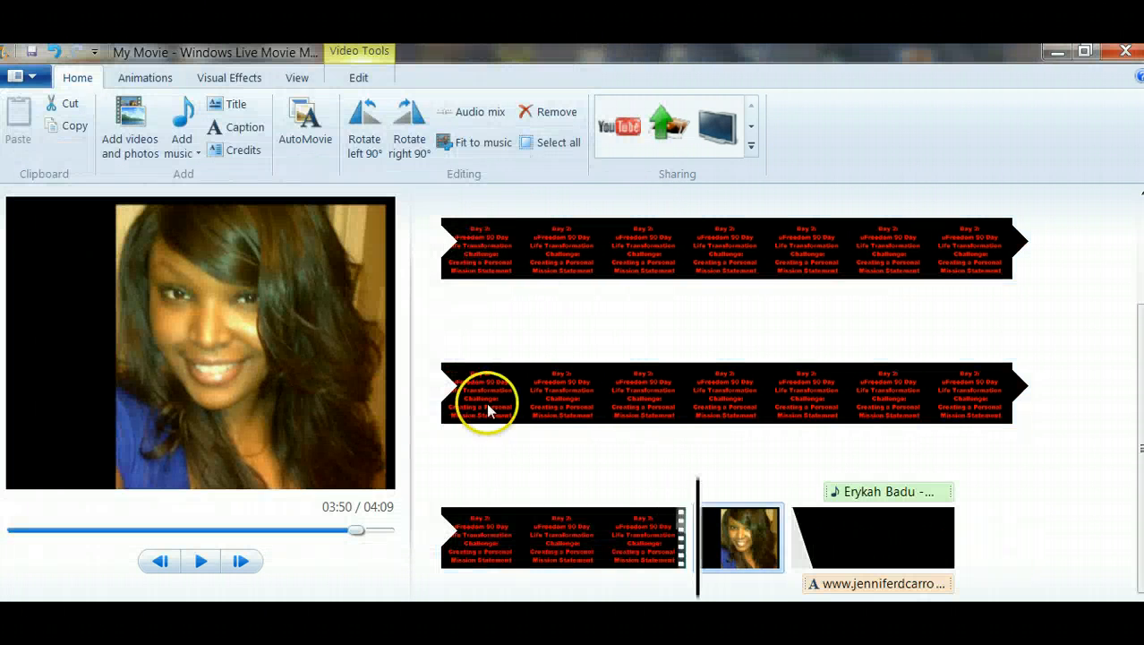
# Try to move the photo ahead of the main video by cutting it and pasting it at the main clip's start.
pyautogui.rightClick(705, 532)
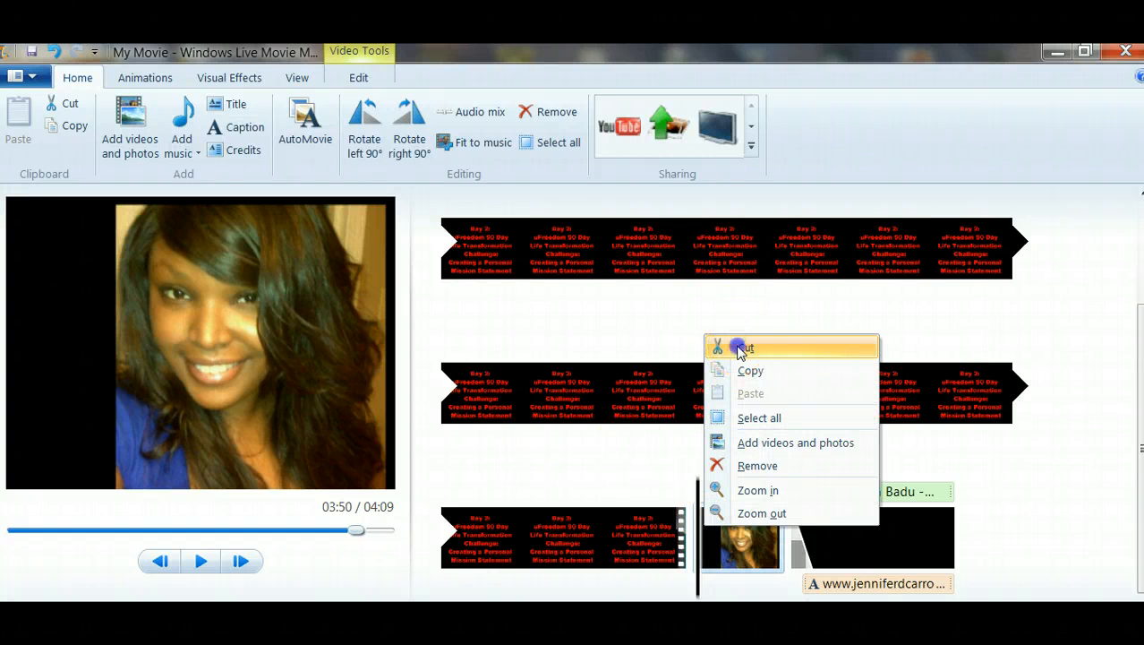
pyautogui.click(742, 348)
pyautogui.scroll(5, 743, 357)
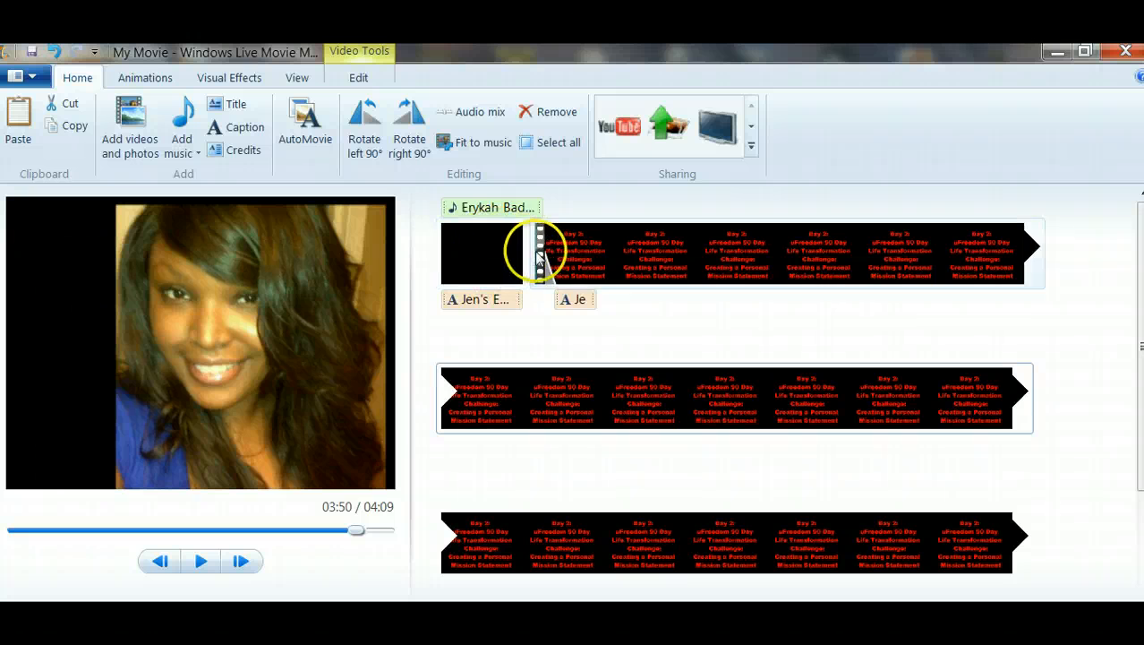
pyautogui.click(538, 257)
pyautogui.rightClick(538, 254)
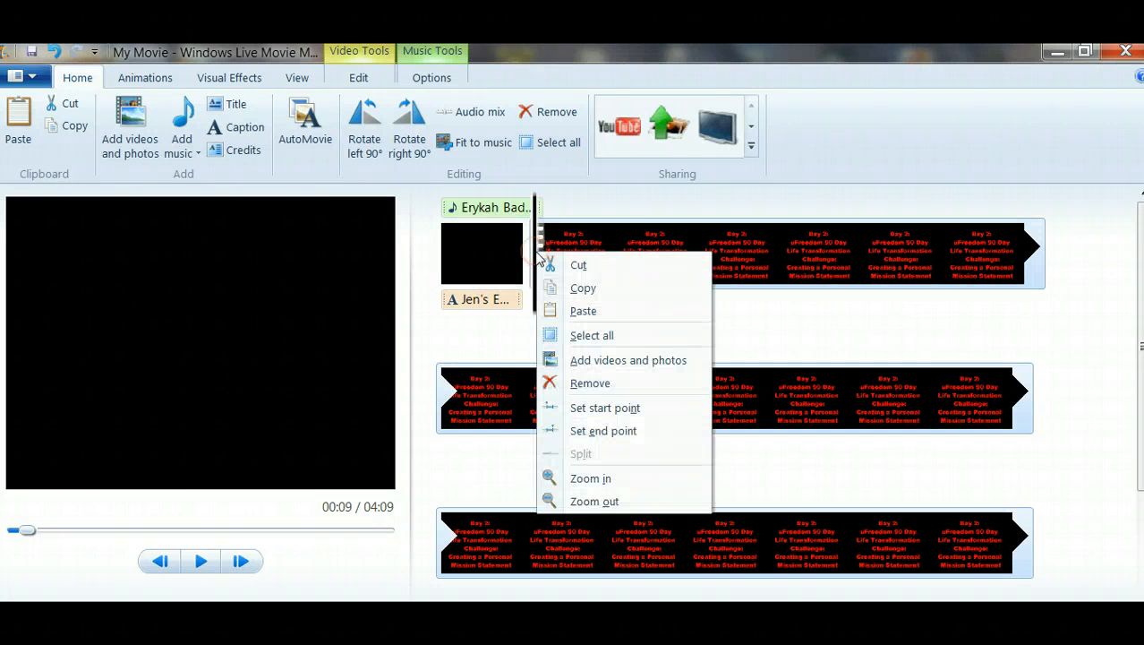
pyautogui.click(577, 312)
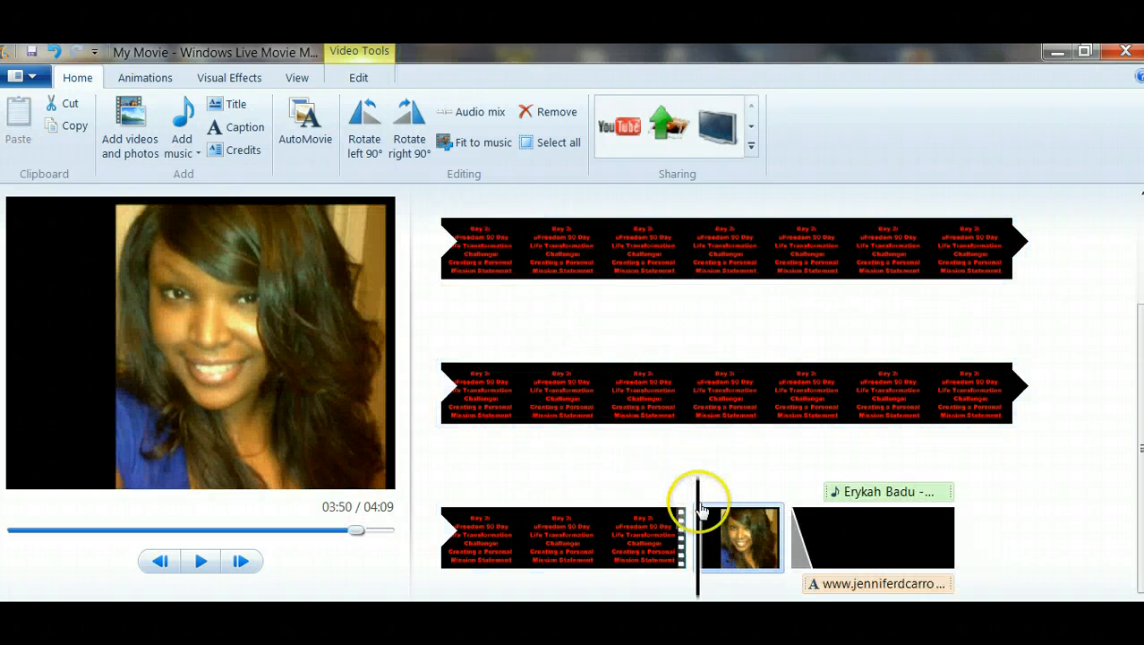
# Cut the photo and paste it with the opening title selected, placing it between that title and the main video.
pyautogui.rightClick(703, 513)
pyautogui.click(740, 332)
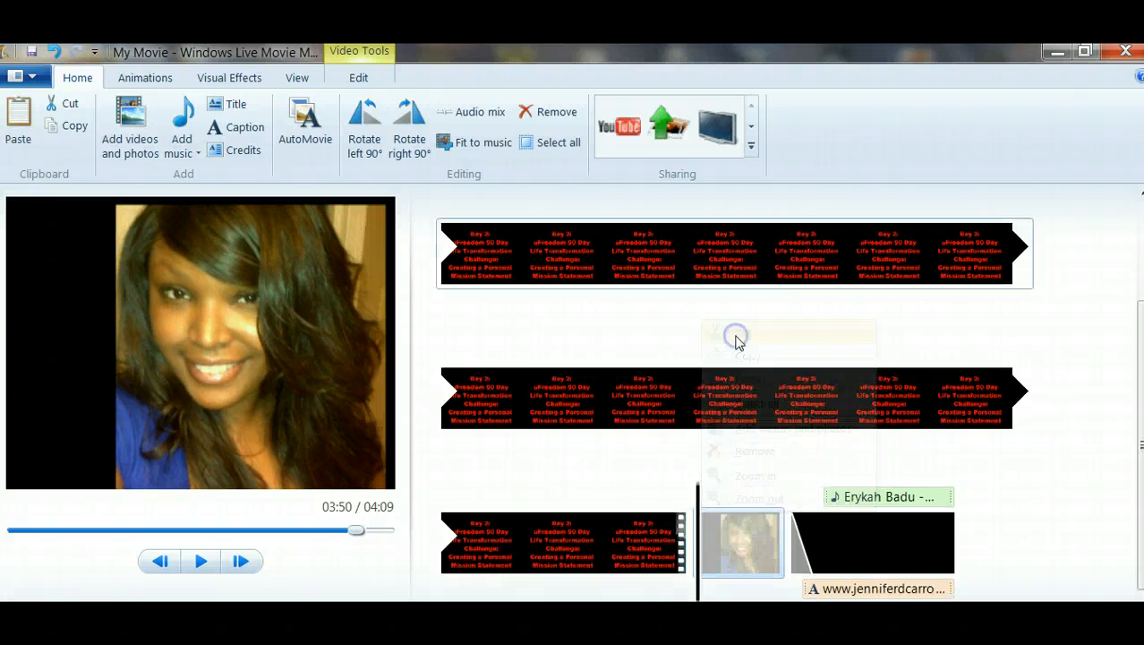
pyautogui.scroll(3, 664, 349)
pyautogui.scroll(1, 664, 349)
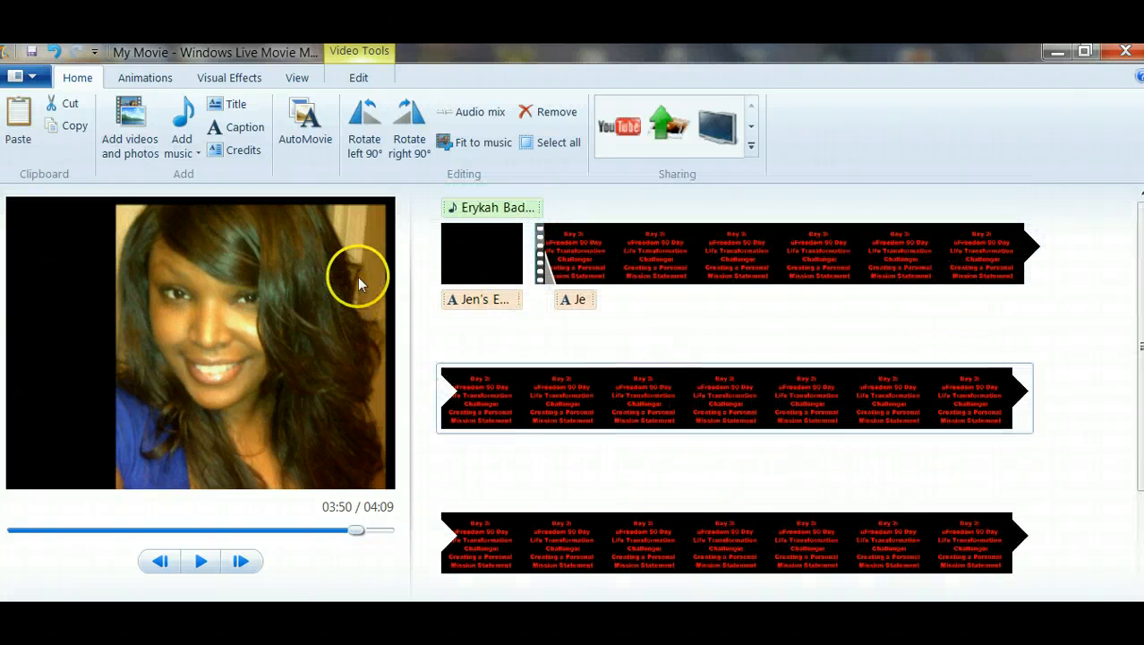
pyautogui.click(442, 258)
pyautogui.rightClick(442, 257)
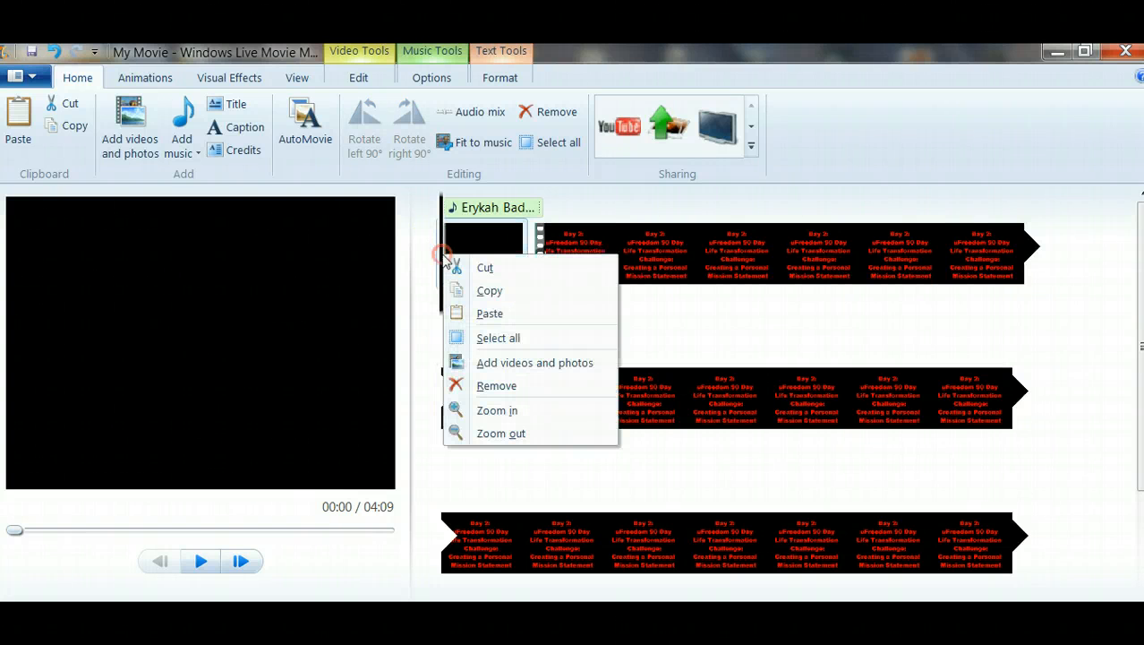
pyautogui.click(461, 313)
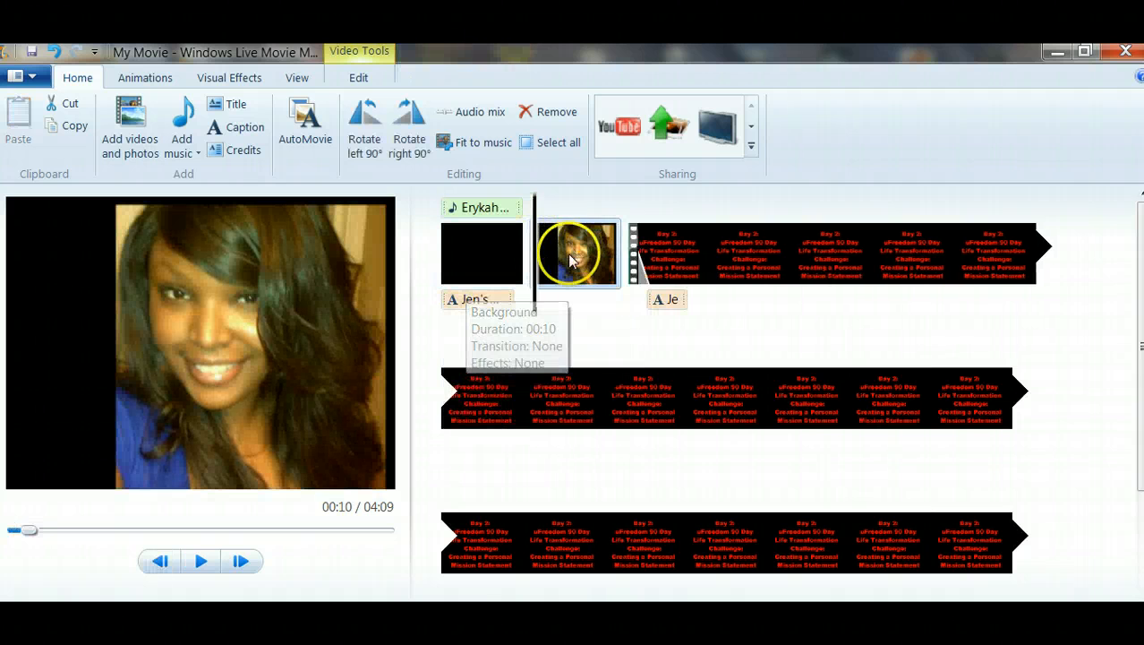
pyautogui.scroll(-1, 739, 312)
pyautogui.scroll(-2, 725, 307)
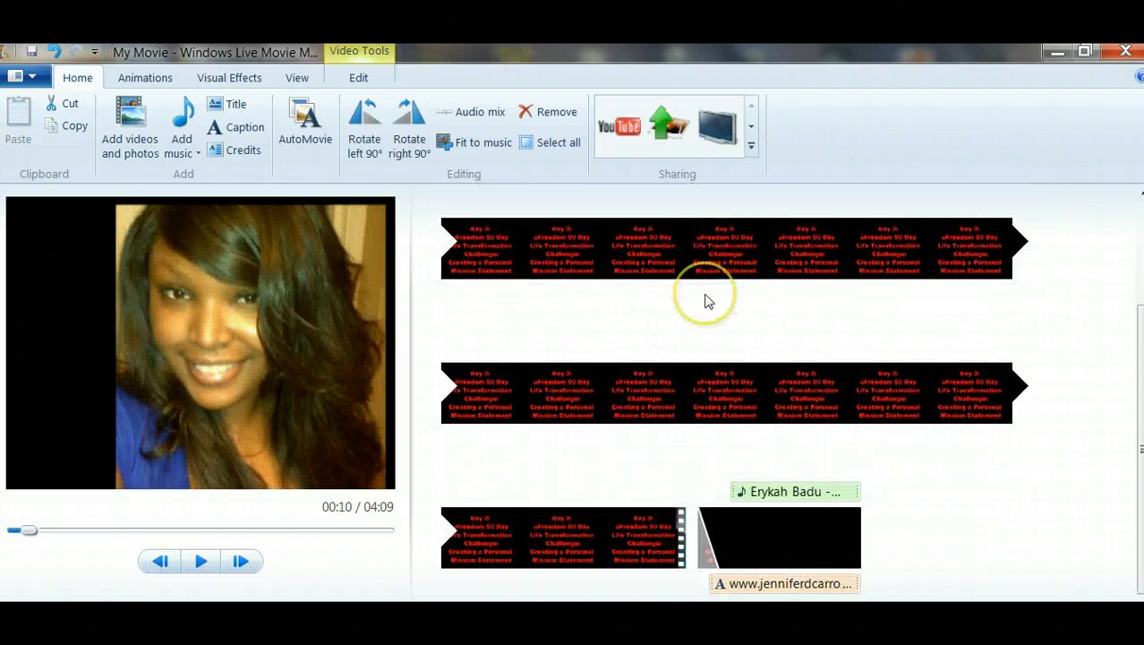
# Examine the choices for publishing the movie online and for saving it to the computer.
pyautogui.scroll(3, 706, 302)
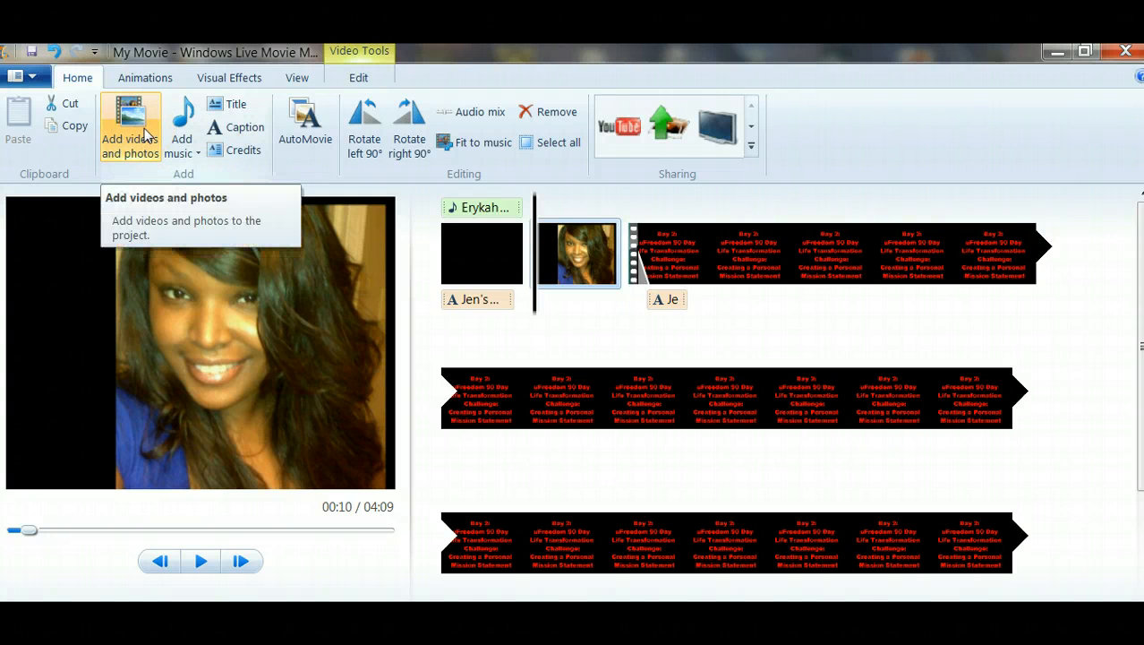
pyautogui.click(27, 79)
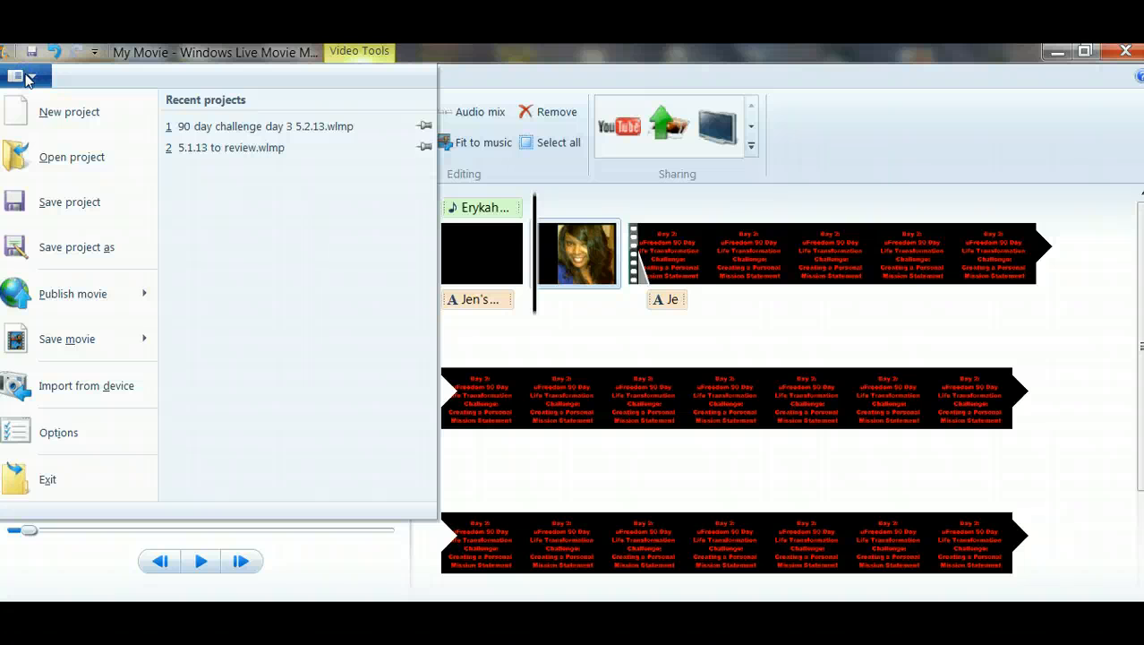
pyautogui.moveTo(74, 303)
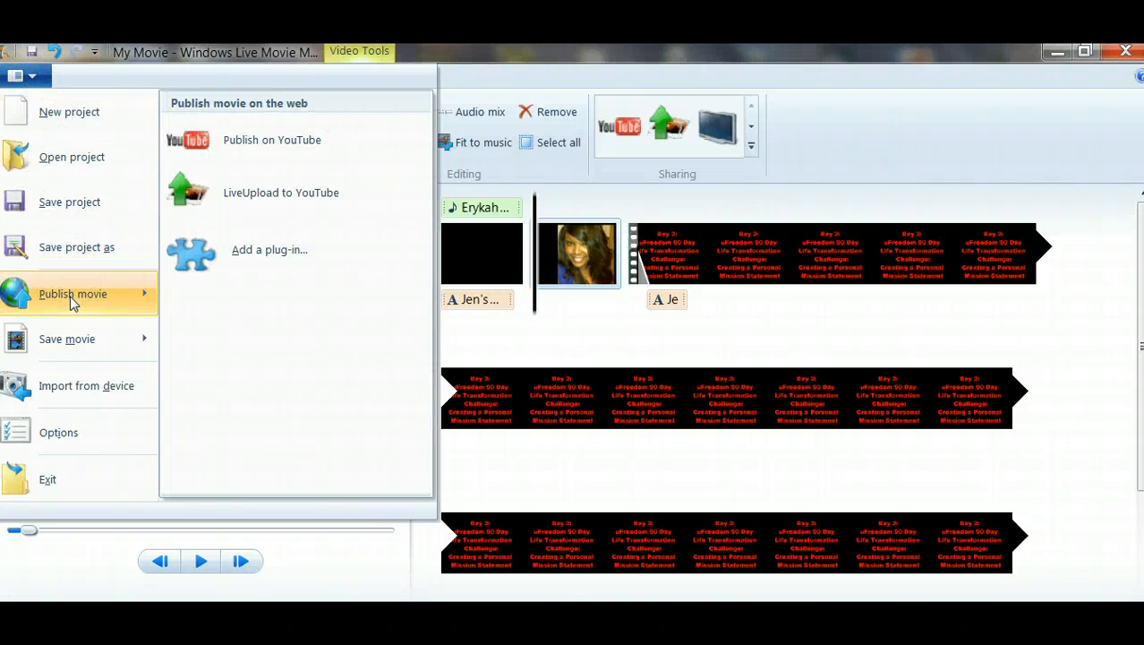
pyautogui.click(83, 337)
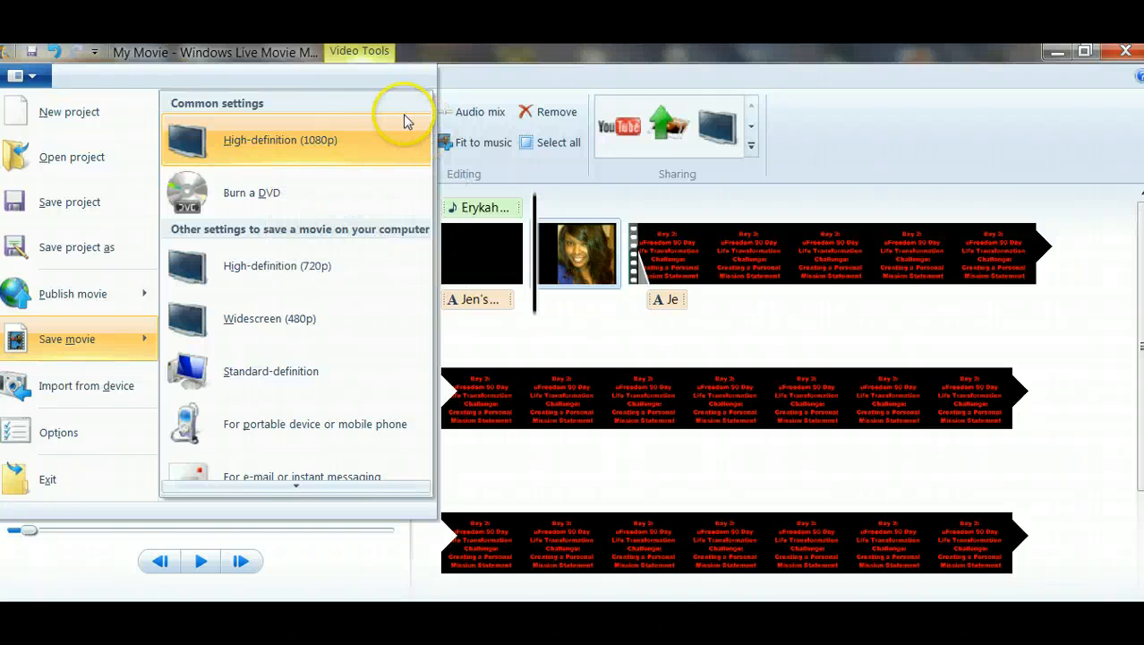
pyautogui.click(792, 152)
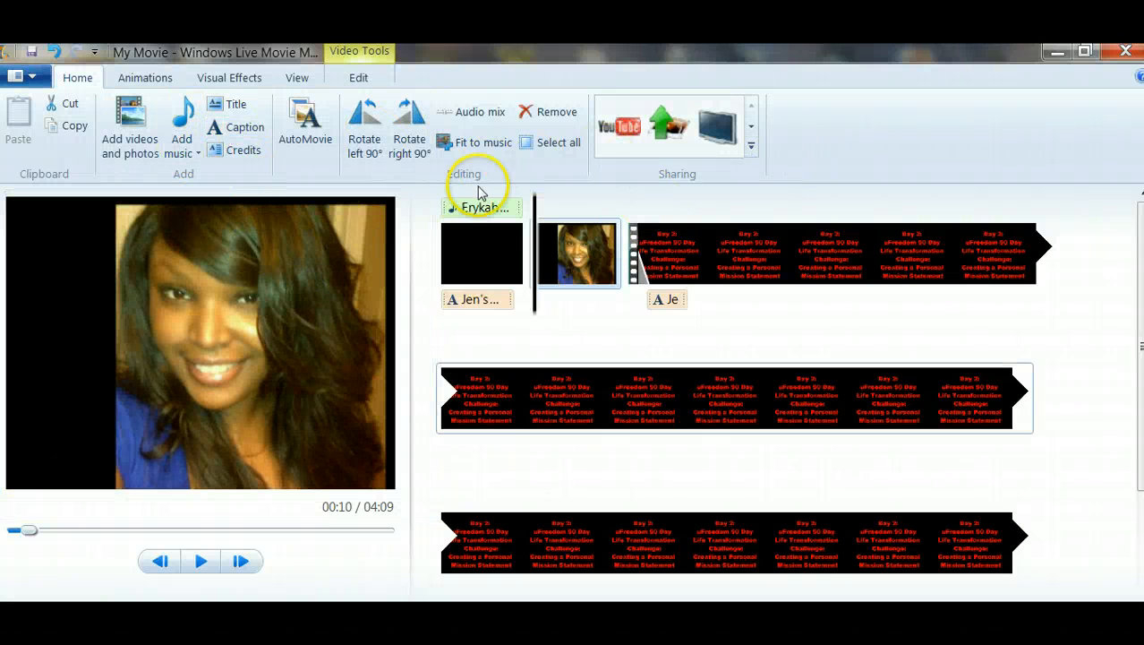
# Choose to publish the movie on YouTube and sign in by entering the account password.
pyautogui.click(41, 80)
pyautogui.click(57, 312)
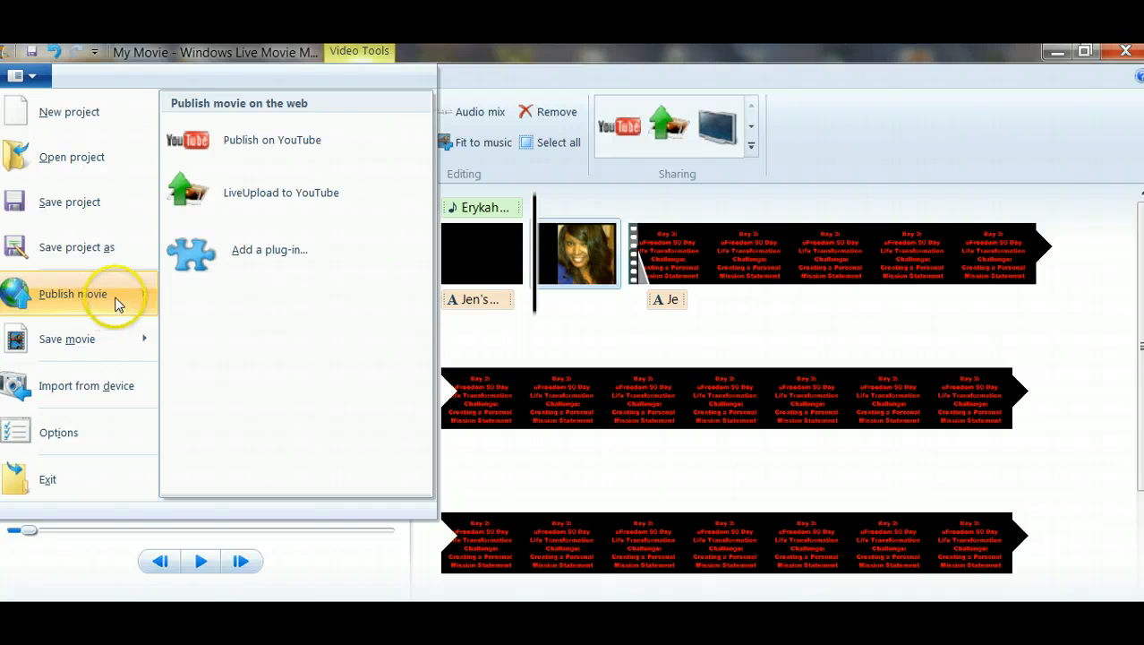
pyautogui.click(253, 157)
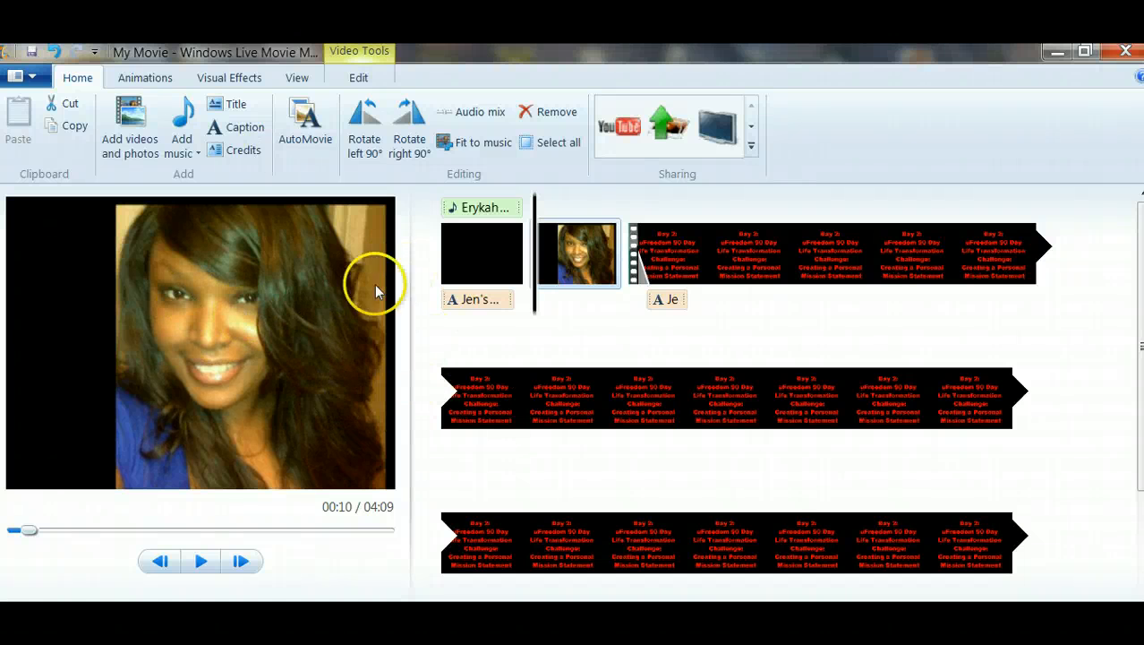
pyautogui.click(494, 428)
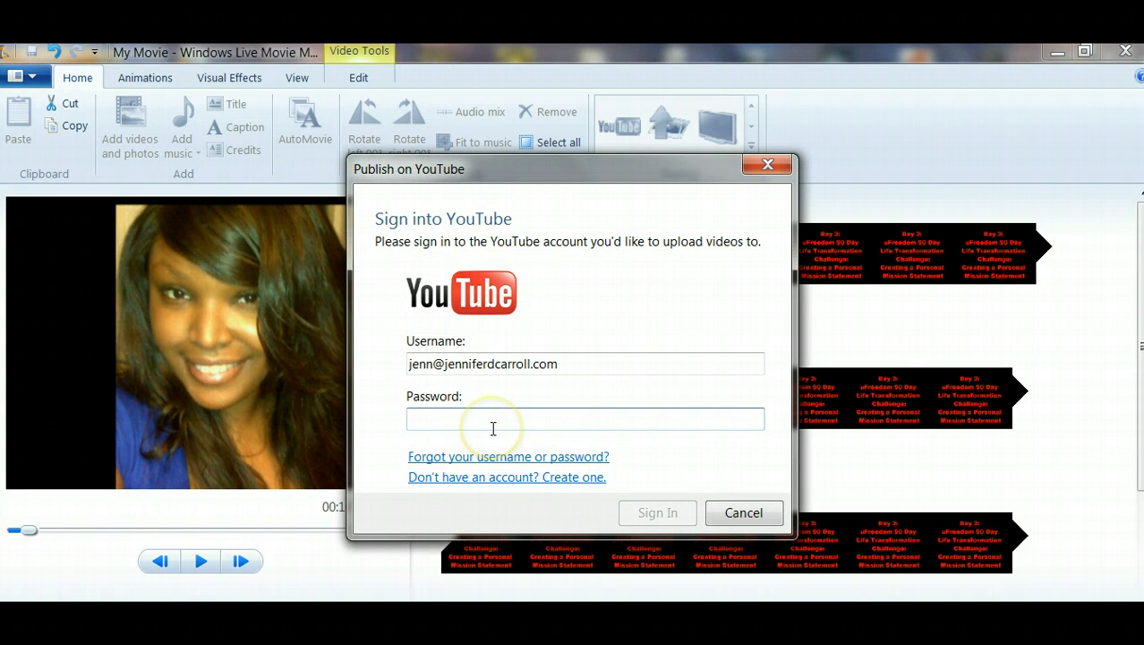
pyautogui.write('****')
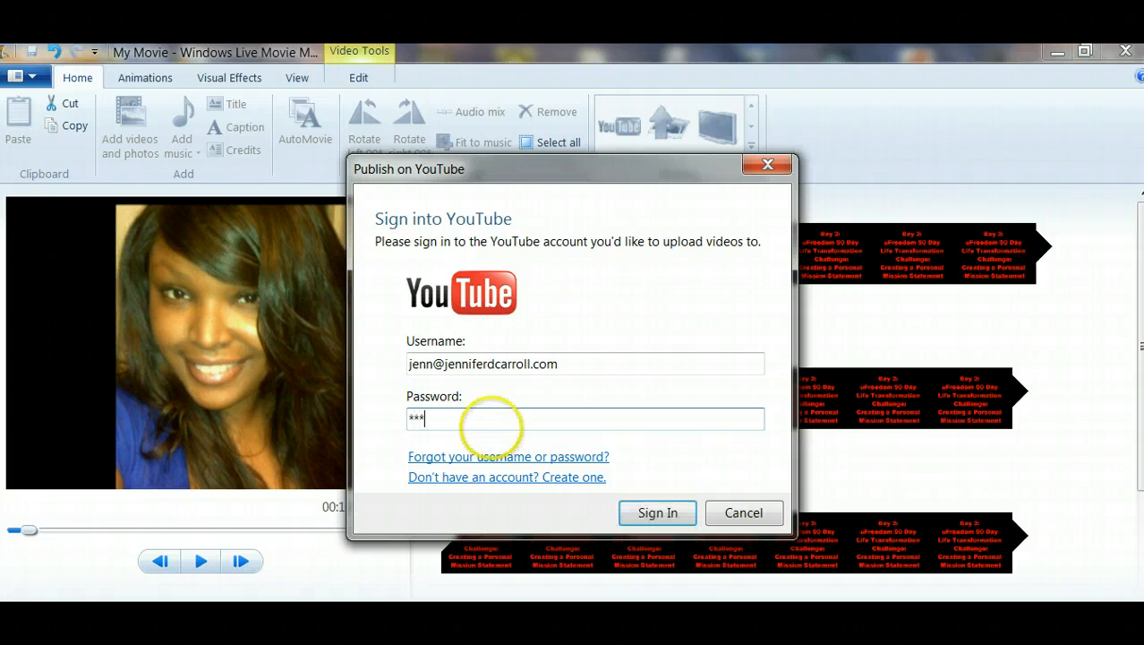
pyautogui.write('****')
pyautogui.press('Return')
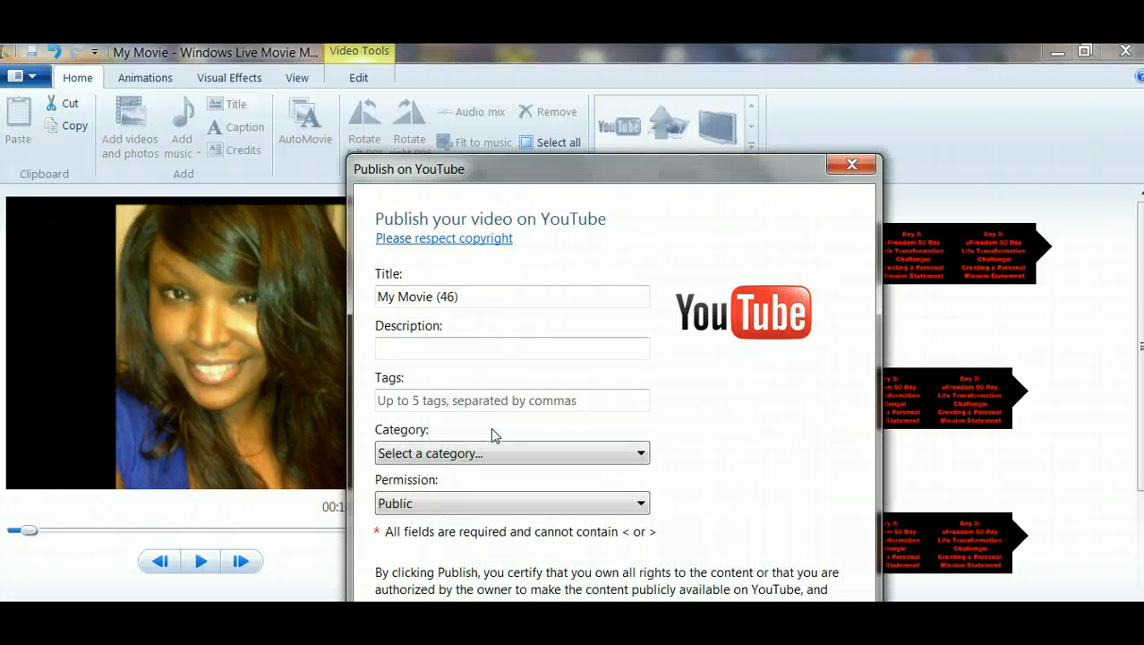
# Replace the YouTube video title with "Jens epic Video".
pyautogui.click(474, 316)
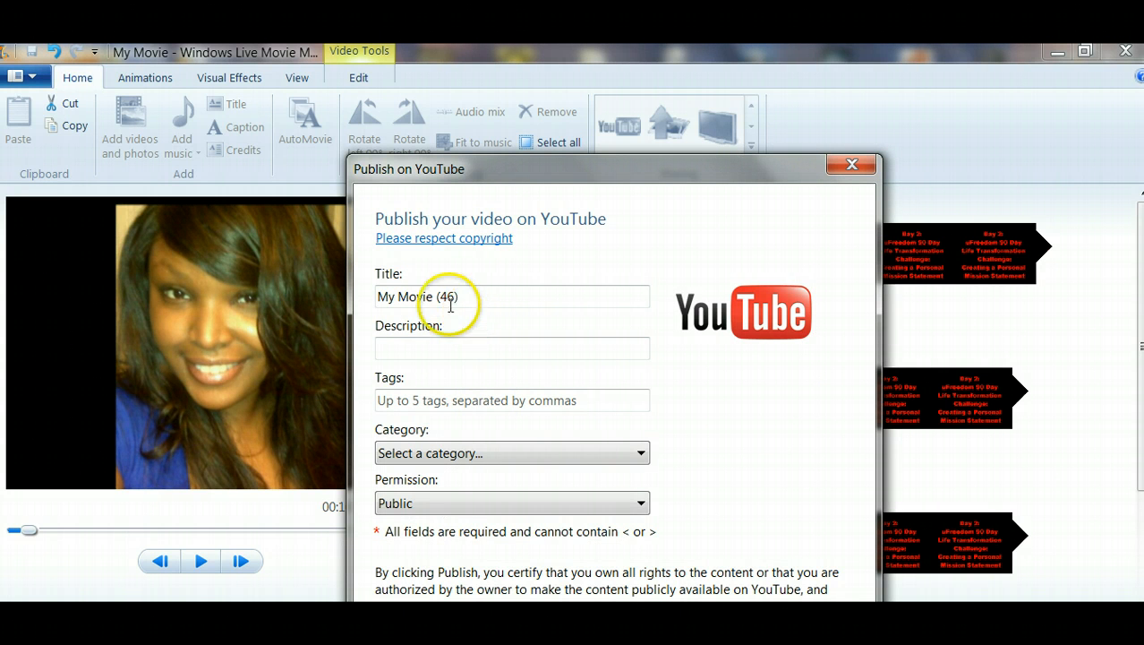
pyautogui.moveTo(485, 302); pyautogui.dragTo(354, 286)
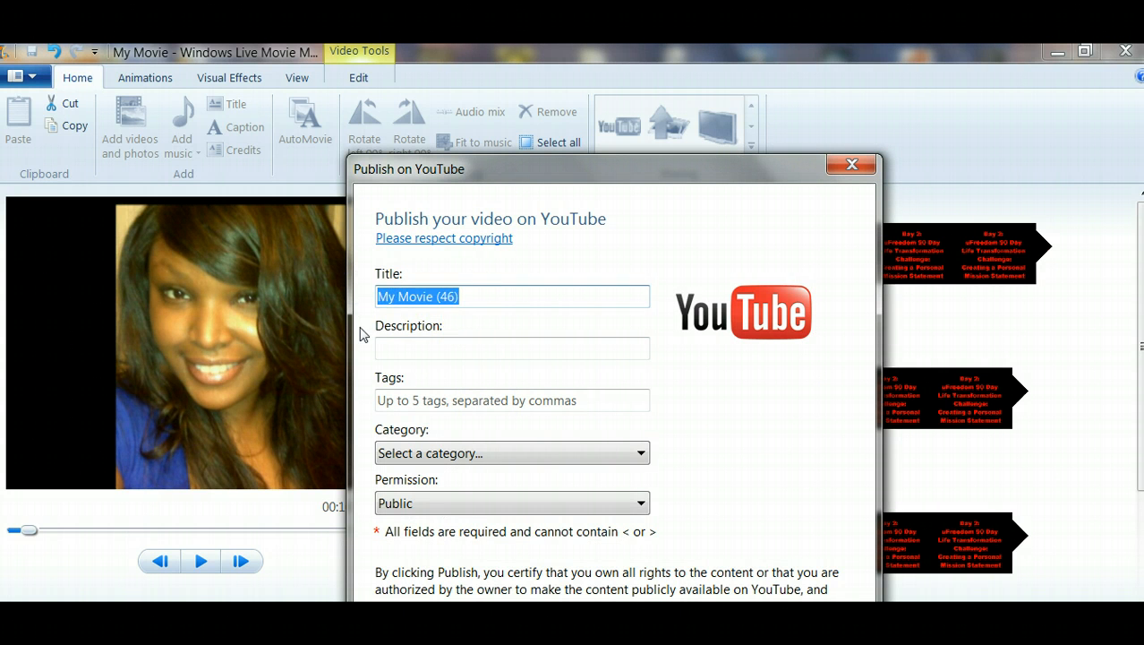
pyautogui.write('Jens ')
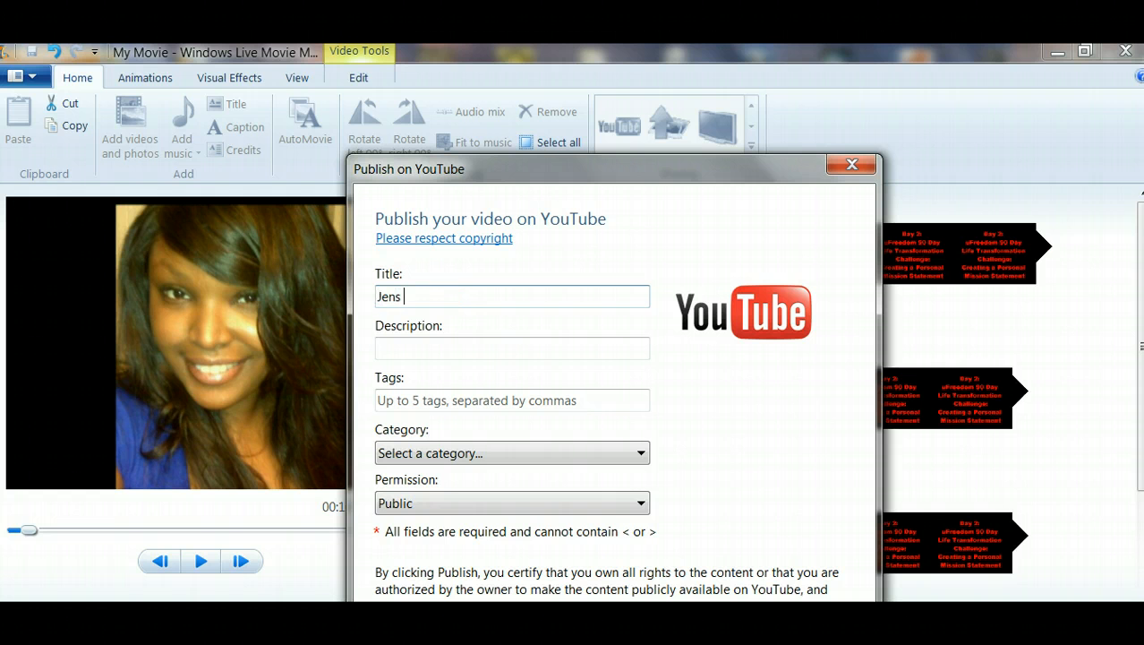
pyautogui.write('epic Video')
pyautogui.press('Tab')
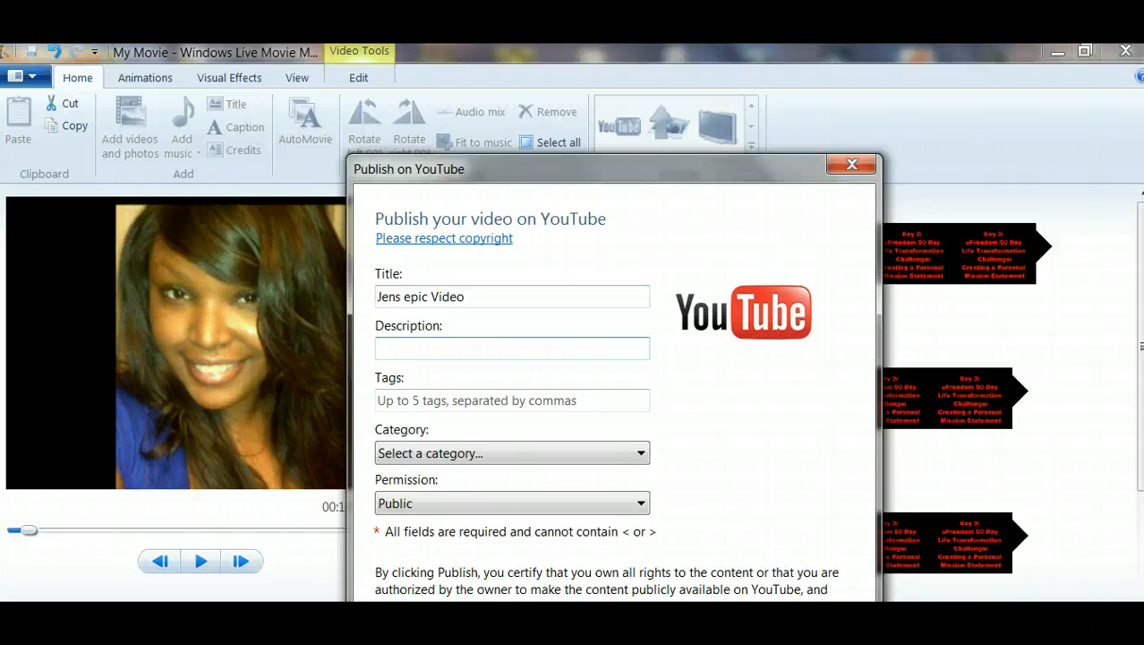
# Enter "description" as the video's description and "tags, about" as its tags.
pyautogui.write('desr')
pyautogui.press('BackSpace')
pyautogui.write('cription')
pyautogui.press('Tab')
pyautogui.write('tags, ')
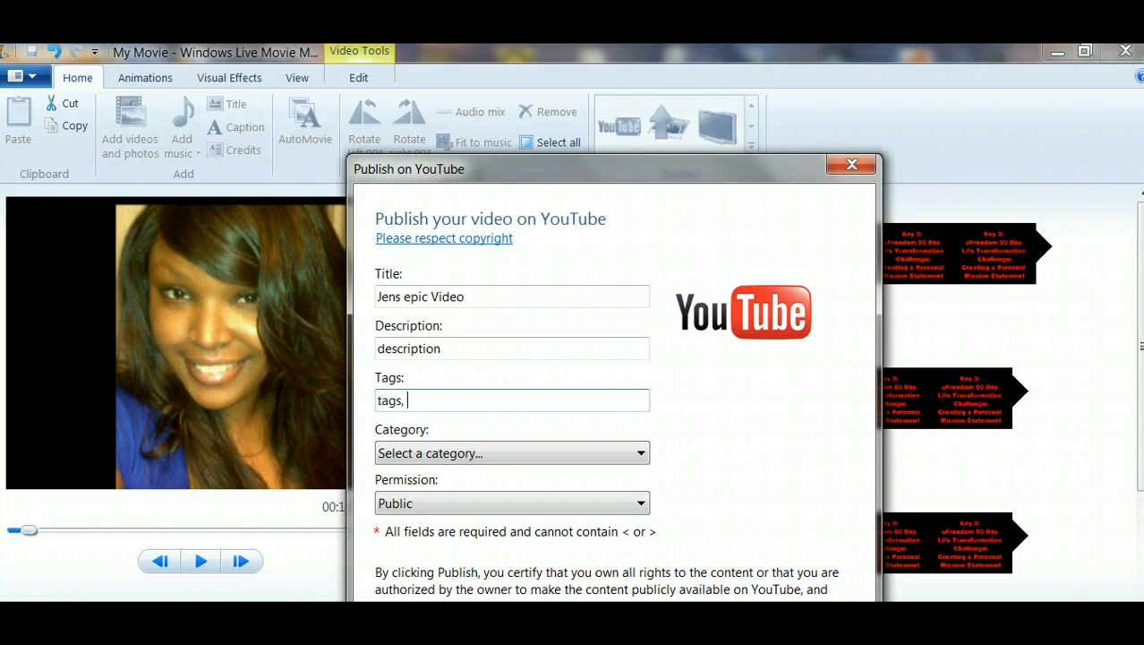
pyautogui.write('about')
# Set the video's category to People & Blogs and move the publishing dialog so all of it is visible.
pyautogui.click(543, 455)
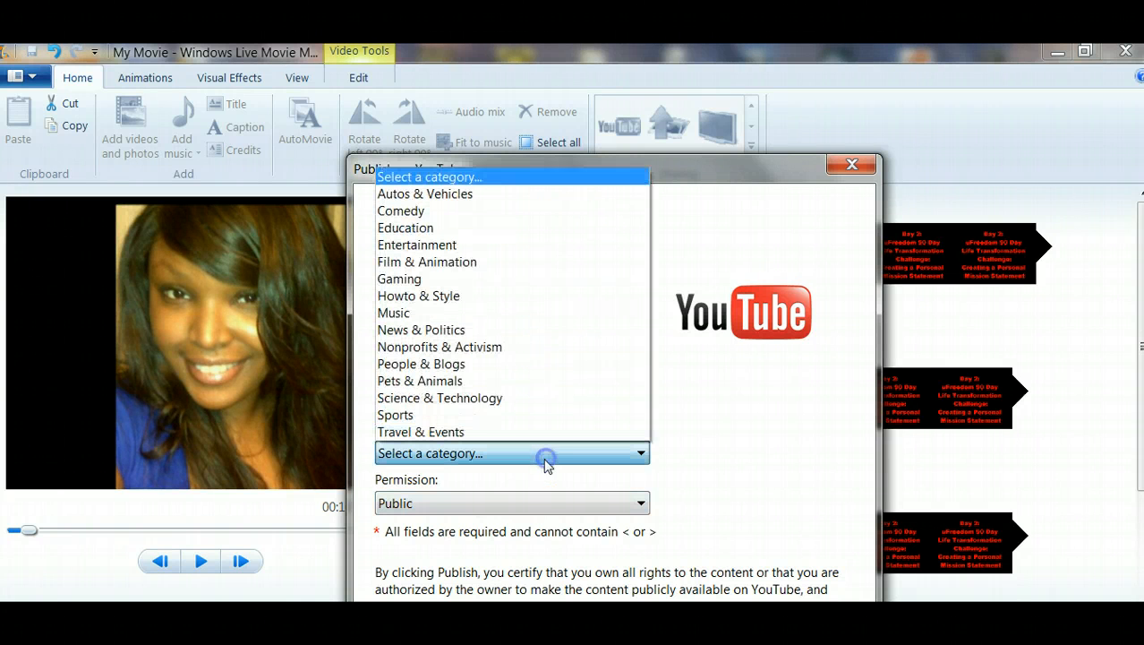
pyautogui.click(481, 363)
pyautogui.moveTo(643, 177); pyautogui.dragTo(681, 66)
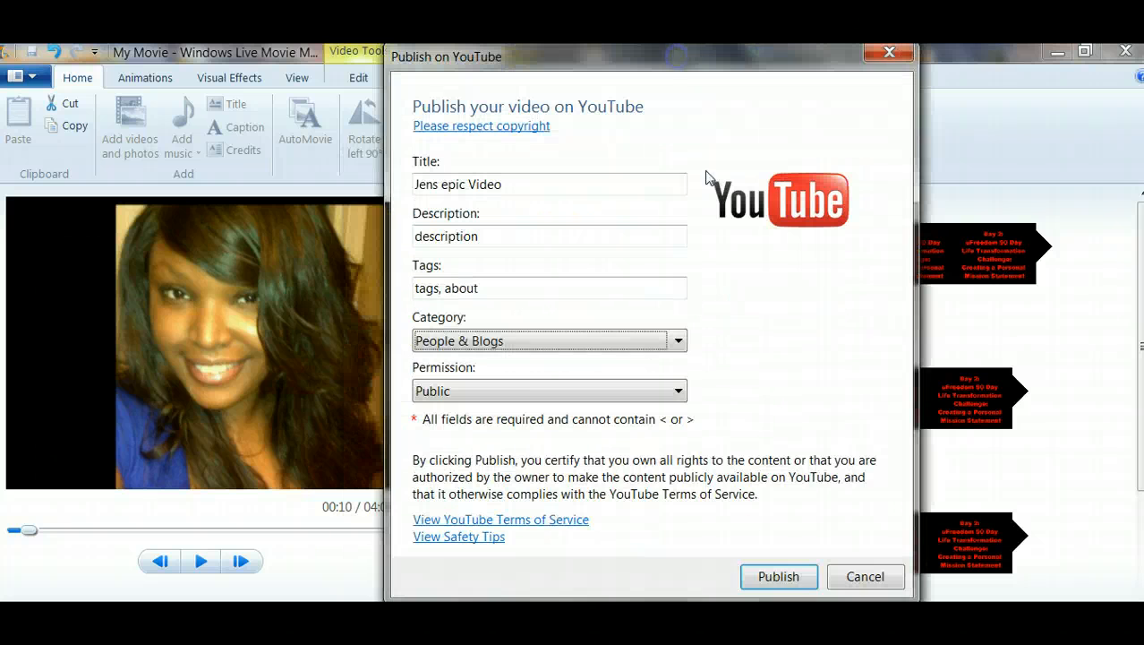
# Start publishing the movie with the entered details, and cancel it while the movie is being saved.
pyautogui.click(779, 576)
pyautogui.click(791, 577)
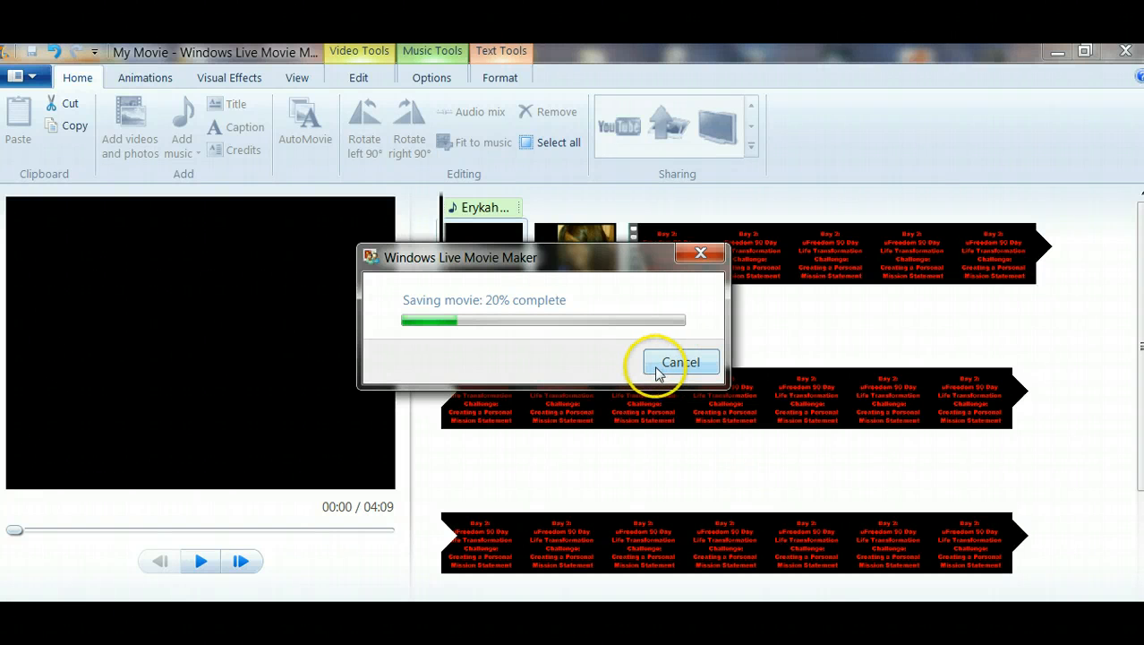
pyautogui.click(658, 373)
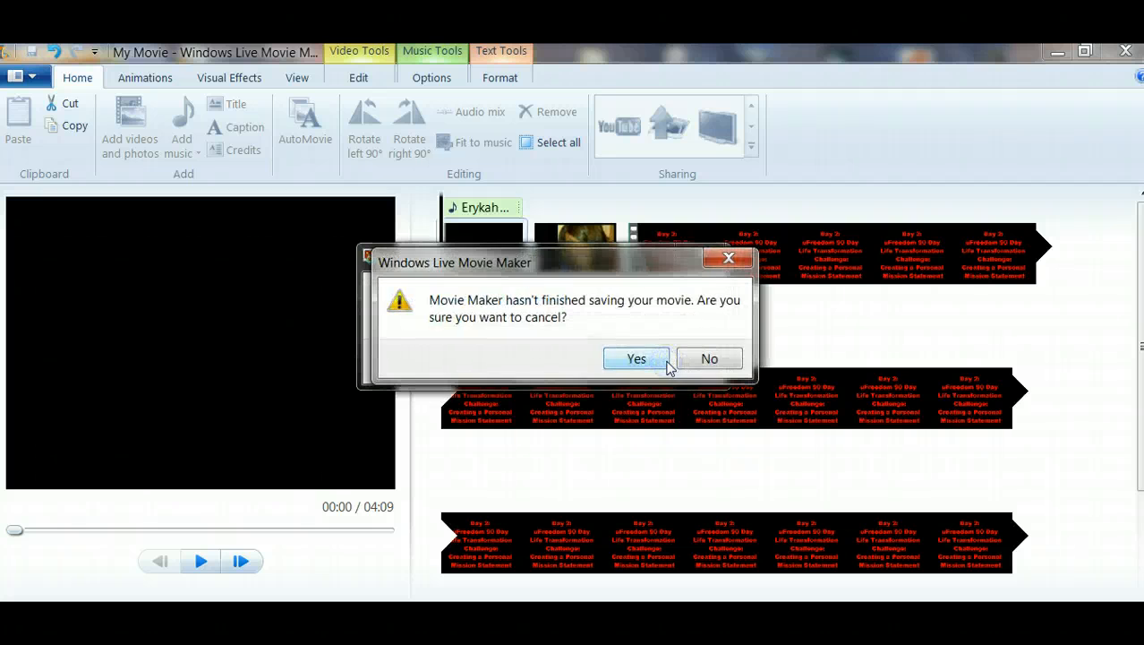
pyautogui.click(643, 370)
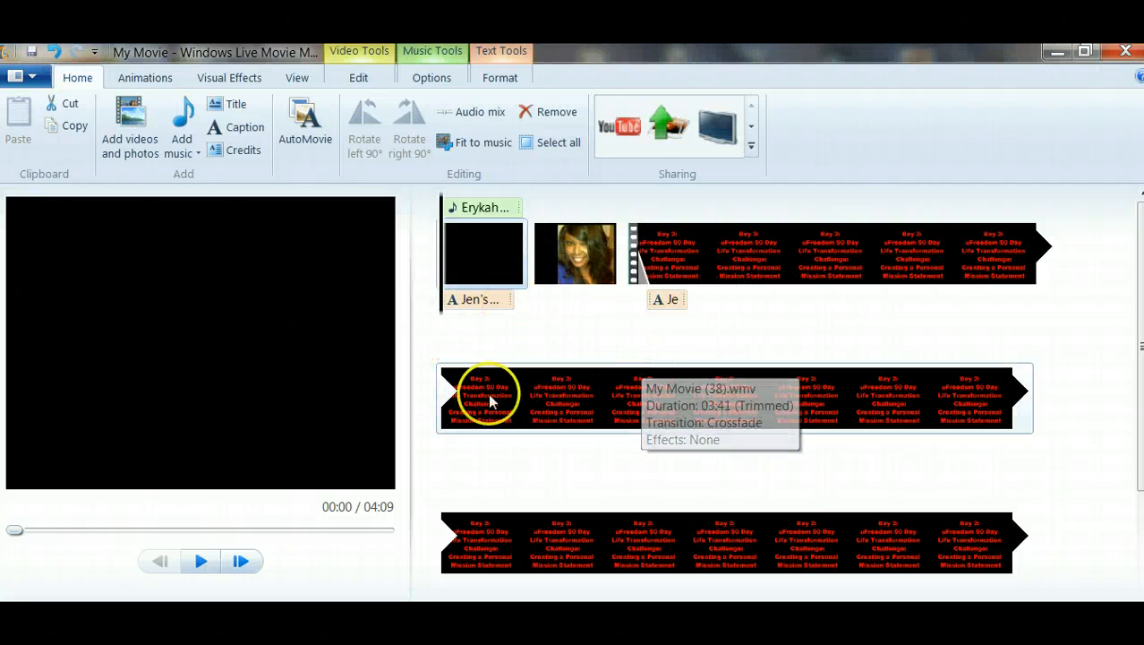
pyautogui.click(363, 75)
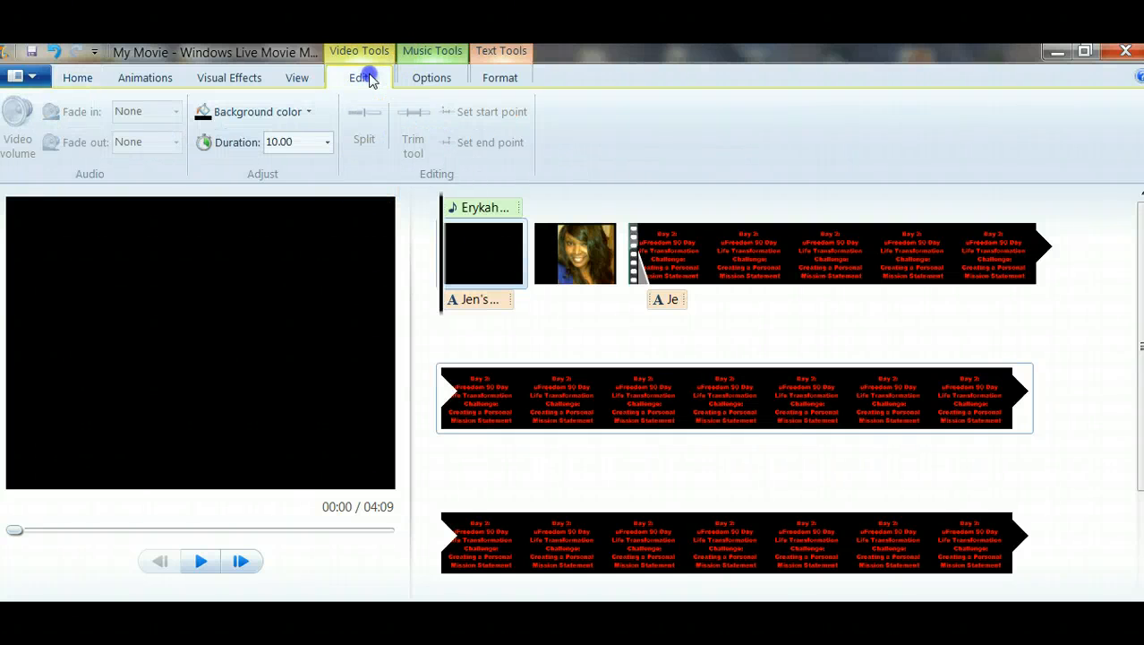
pyautogui.click(431, 79)
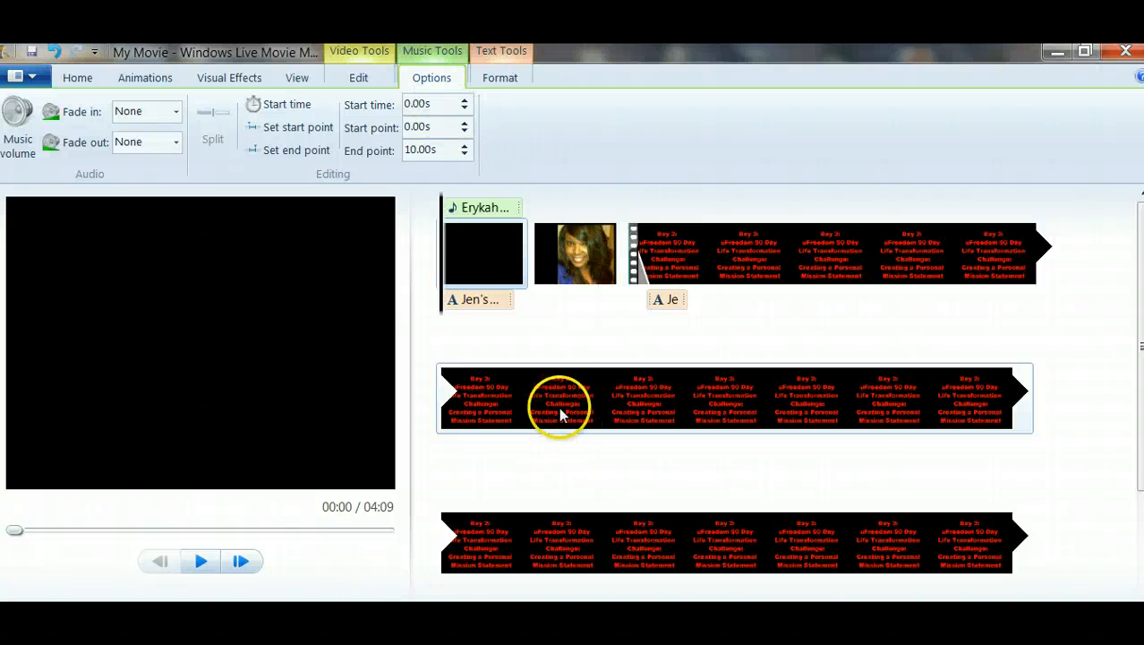
pyautogui.rightClick(591, 397)
pyautogui.press('Escape')
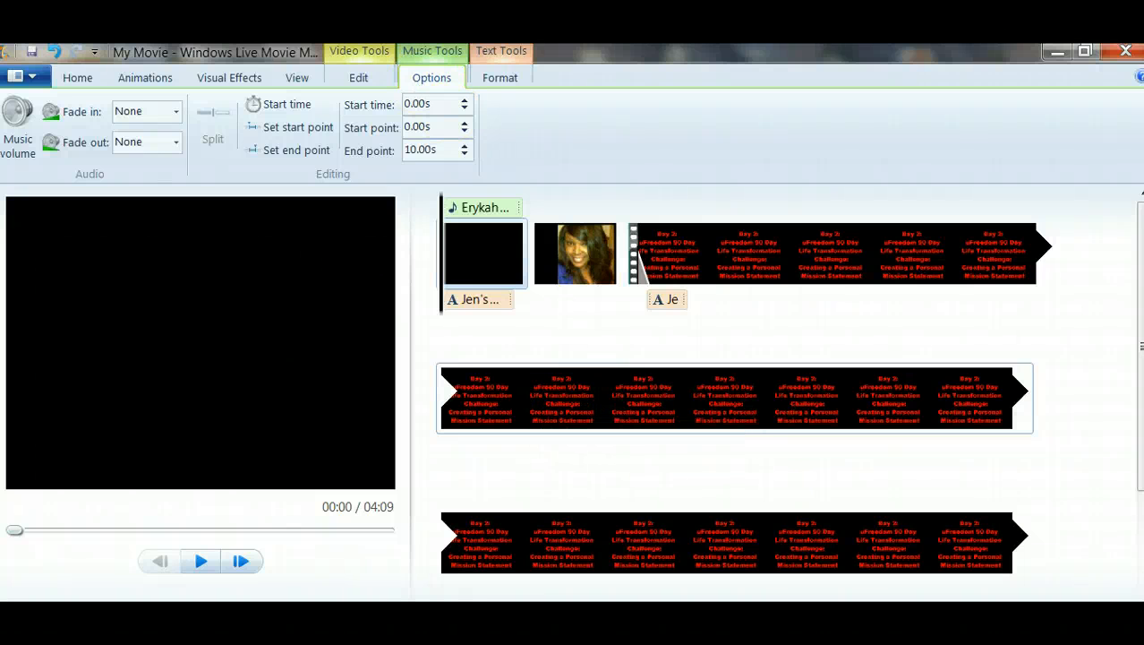